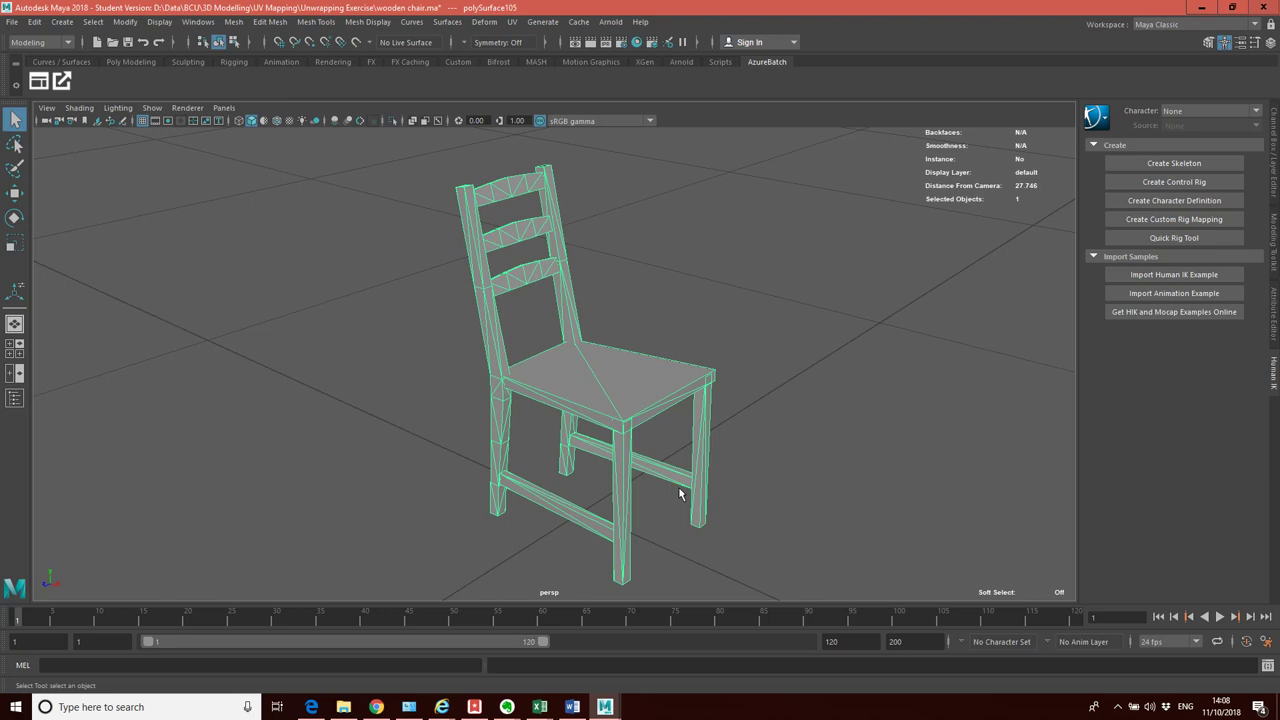
# Select every face of the chair seat, including its top, sides and underside
pyautogui.keyDown('alt'); pyautogui.moveTo(732, 452); pyautogui.dragTo(674, 503); pyautogui.keyUp('alt')
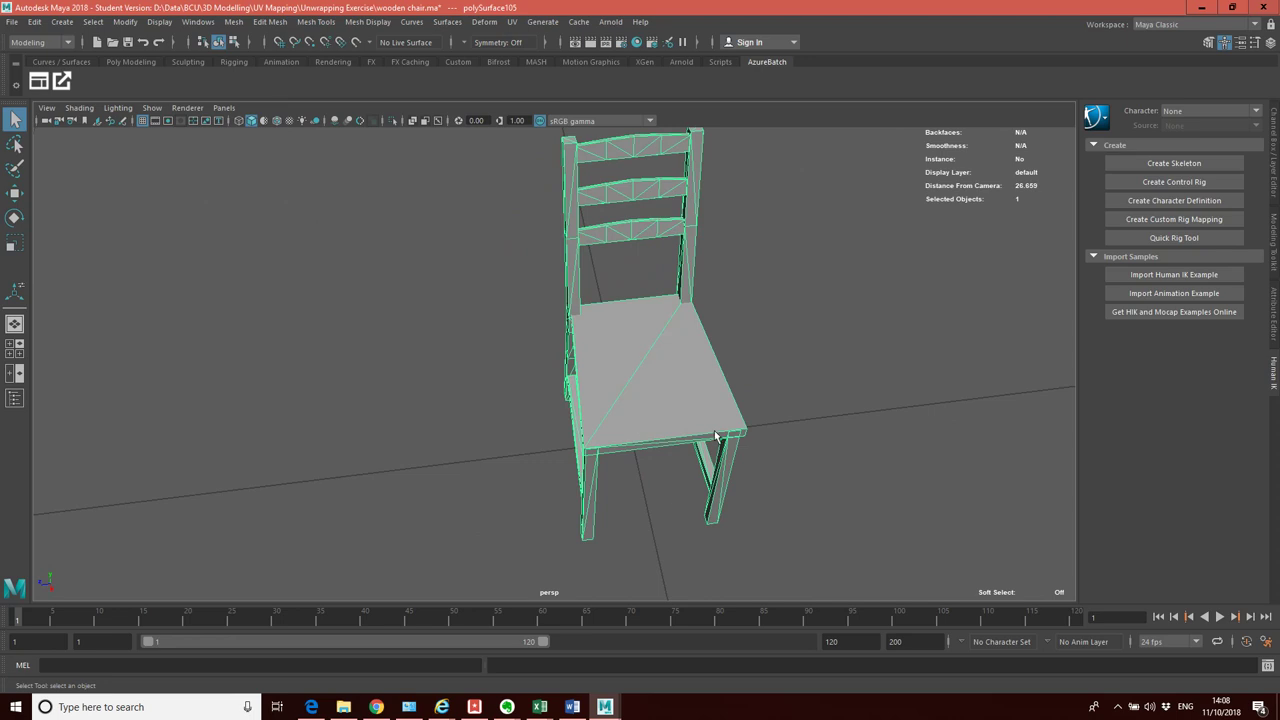
pyautogui.keyDown('alt'); pyautogui.moveTo(711, 443); pyautogui.dragTo(673, 417); pyautogui.keyUp('alt')
pyautogui.moveTo(673, 417); pyautogui.dragTo(673, 362, button='right')
pyautogui.moveTo(609, 353); pyautogui.dragTo(681, 400)
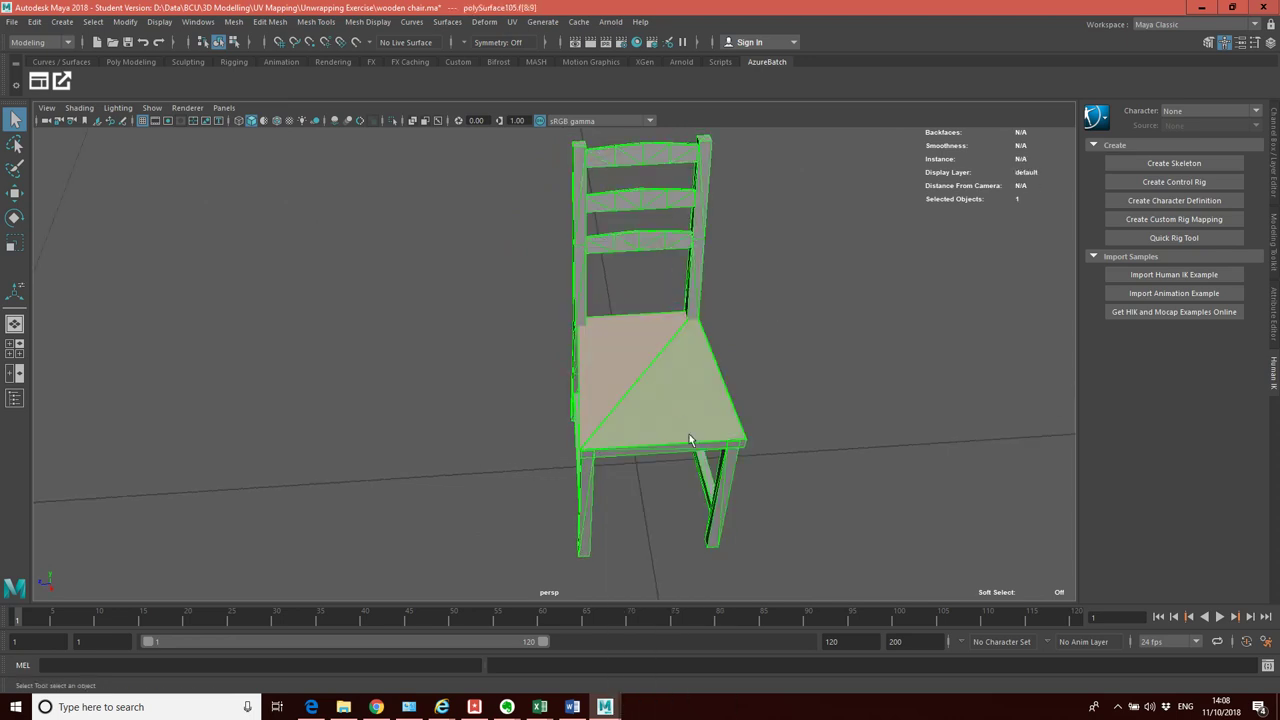
pyautogui.keyDown('alt'); pyautogui.moveTo(670, 477); pyautogui.dragTo(654, 423); pyautogui.keyUp('alt')
pyautogui.click(687, 426)
pyautogui.keyDown('shift'); pyautogui.click(593, 409); pyautogui.keyUp('shift')
pyautogui.keyDown('alt'); pyautogui.moveTo(500, 465); pyautogui.dragTo(543, 471); pyautogui.keyUp('alt')
pyautogui.keyDown('shift'); pyautogui.click(608, 443); pyautogui.keyUp('shift')
pyautogui.keyDown('alt'); pyautogui.moveTo(714, 451); pyautogui.dragTo(670, 484); pyautogui.keyUp('alt')
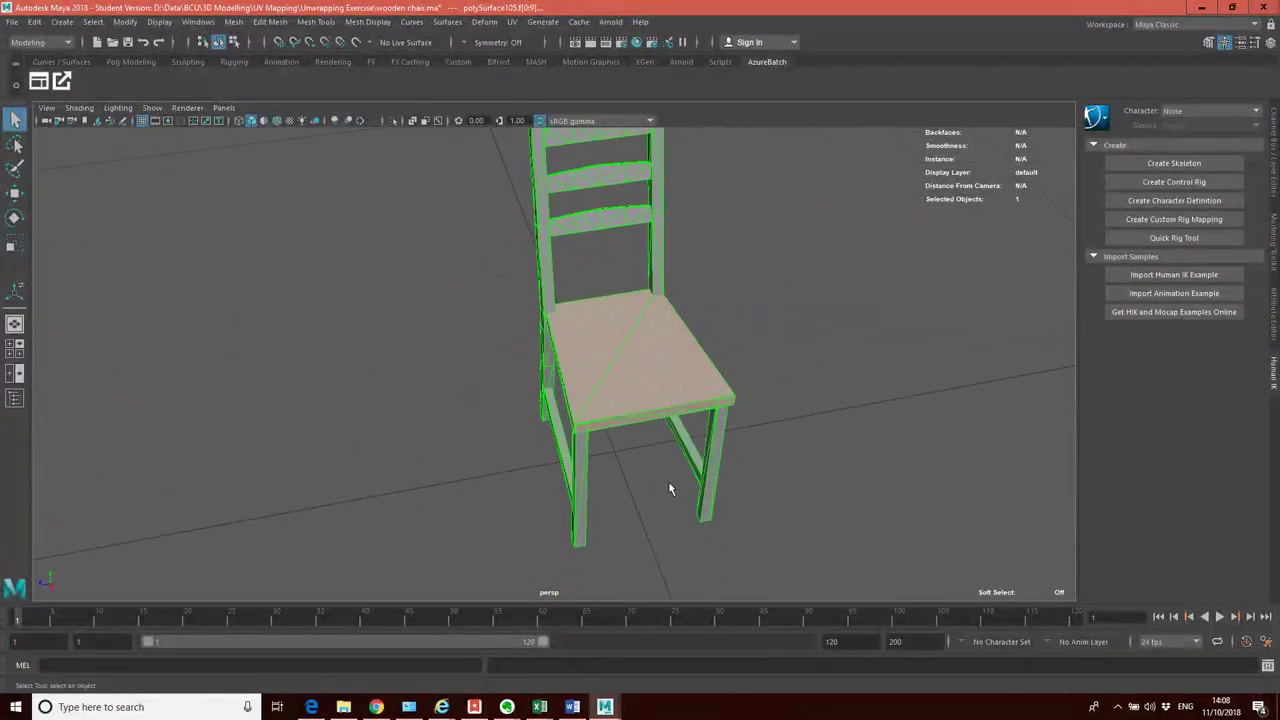
# Try moving the selected seat faces forward out of the chair frame, and undo the move
pyautogui.click(14, 192)
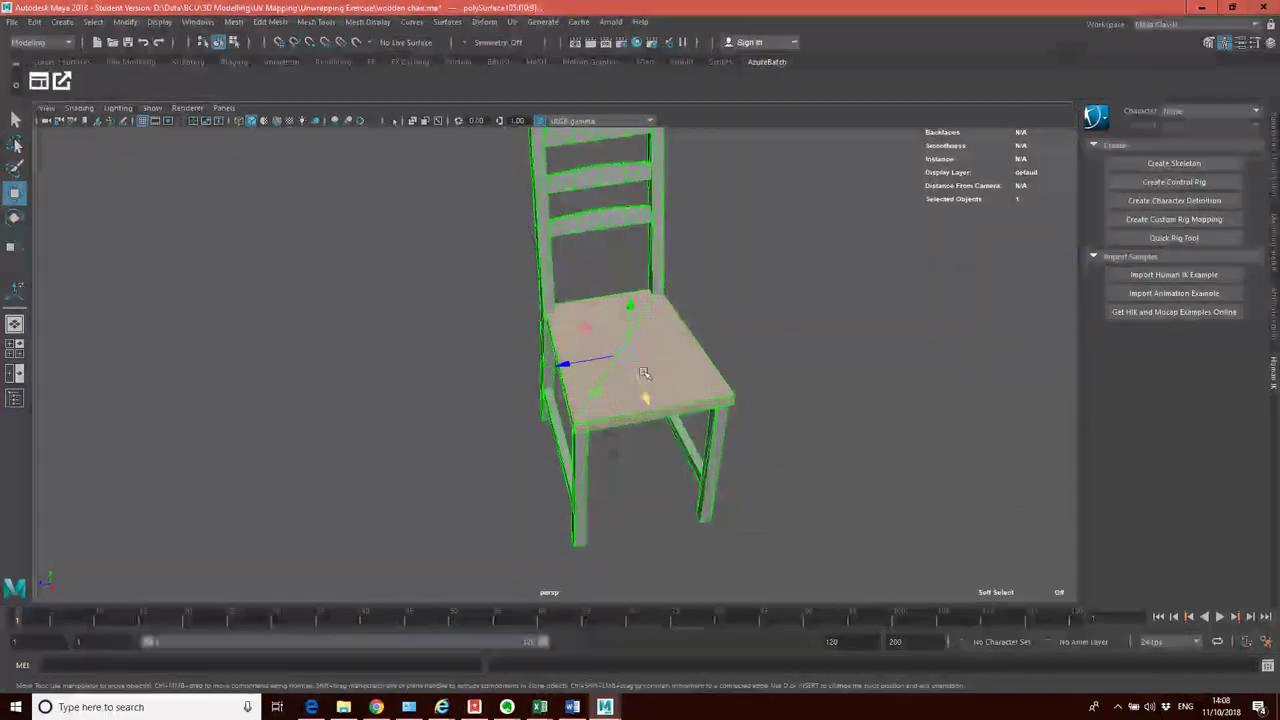
pyautogui.moveTo(645, 396); pyautogui.dragTo(671, 449)
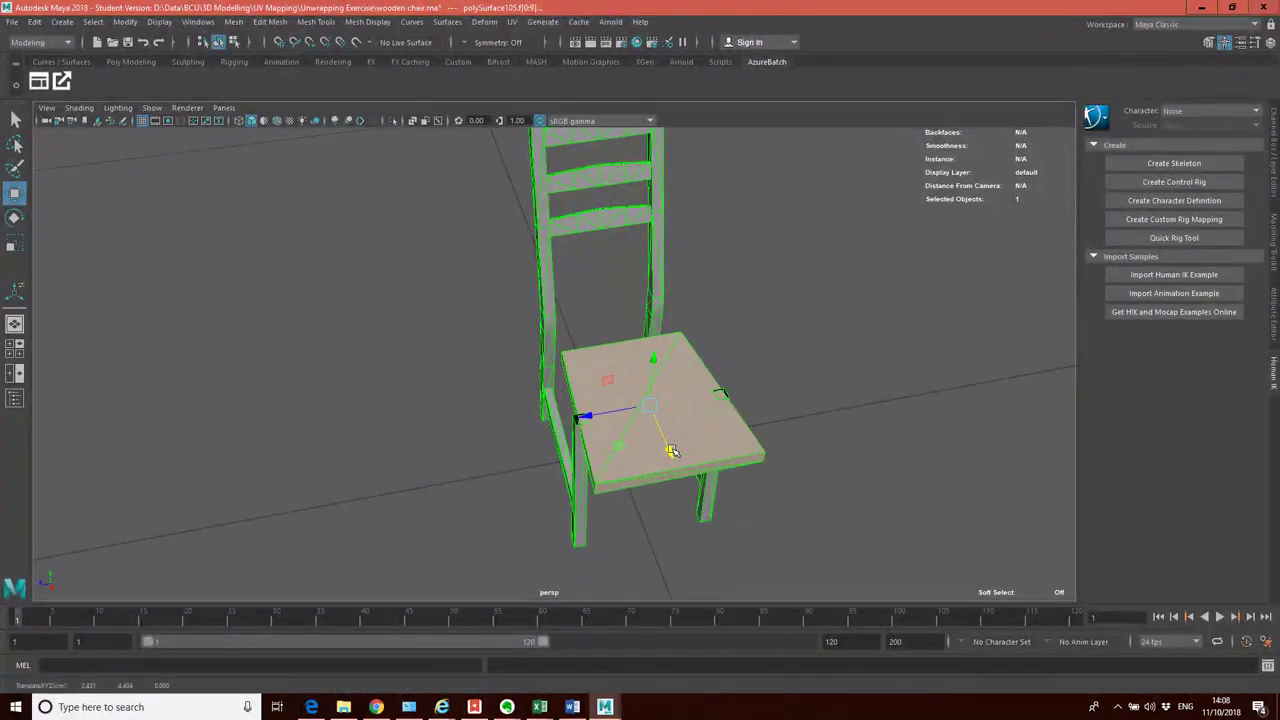
pyautogui.hotkey('ctrl', 'z')
# Switch to the four-view layout and display the UV Editor in one of its viewports
pyautogui.keyDown('alt'); pyautogui.moveTo(643, 397); pyautogui.dragTo(749, 486); pyautogui.keyUp('alt')
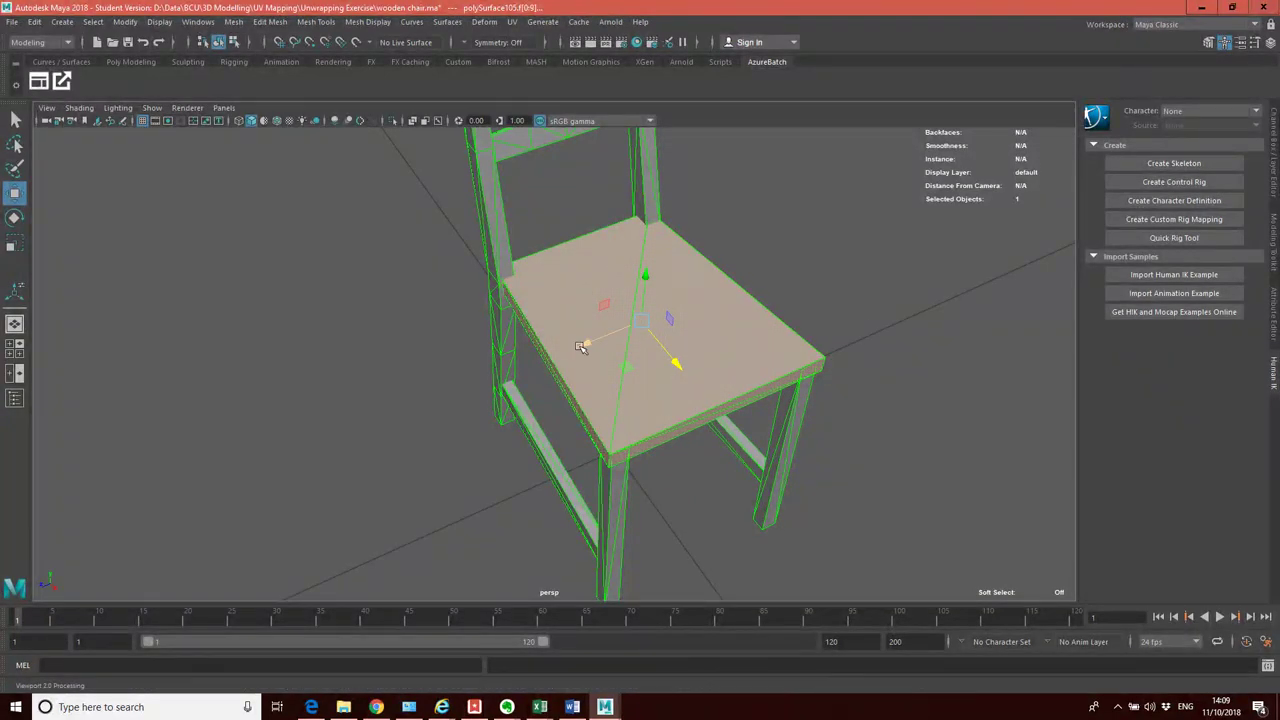
pyautogui.press('space')
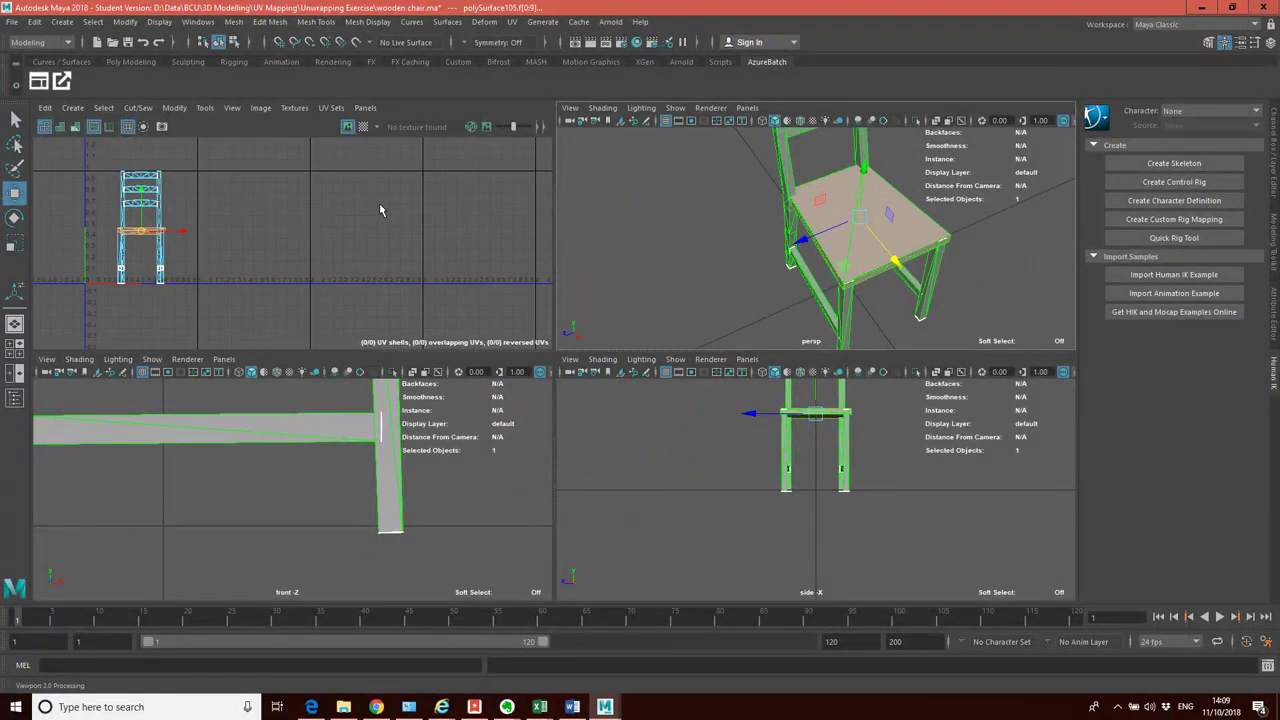
pyautogui.click(366, 108)
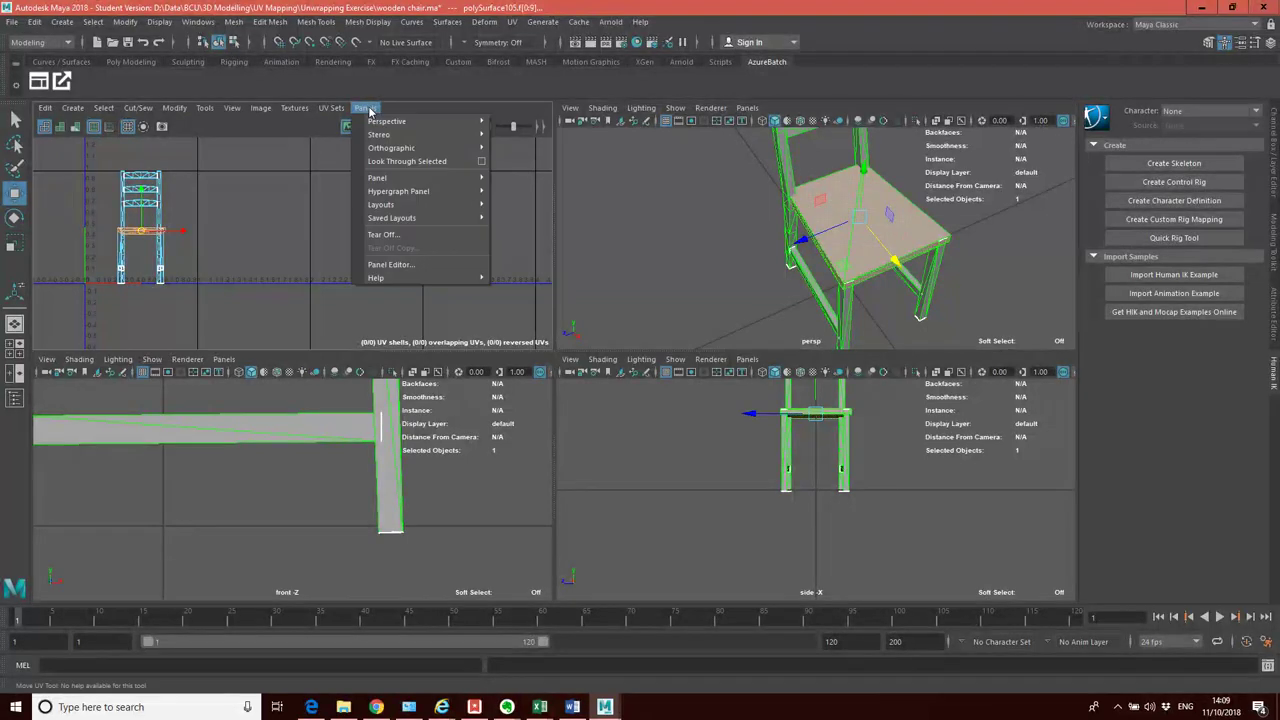
pyautogui.moveTo(294, 108)
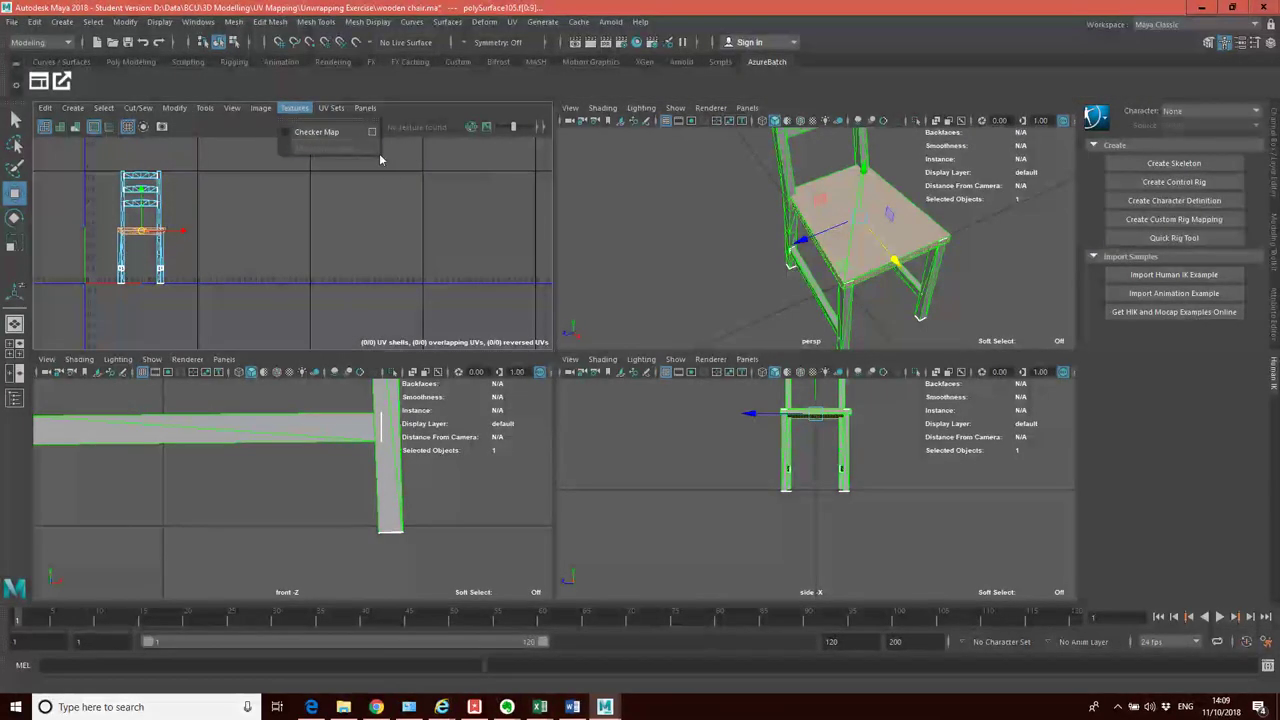
pyautogui.moveTo(366, 108)
pyautogui.moveTo(386, 220)
pyautogui.moveTo(396, 180)
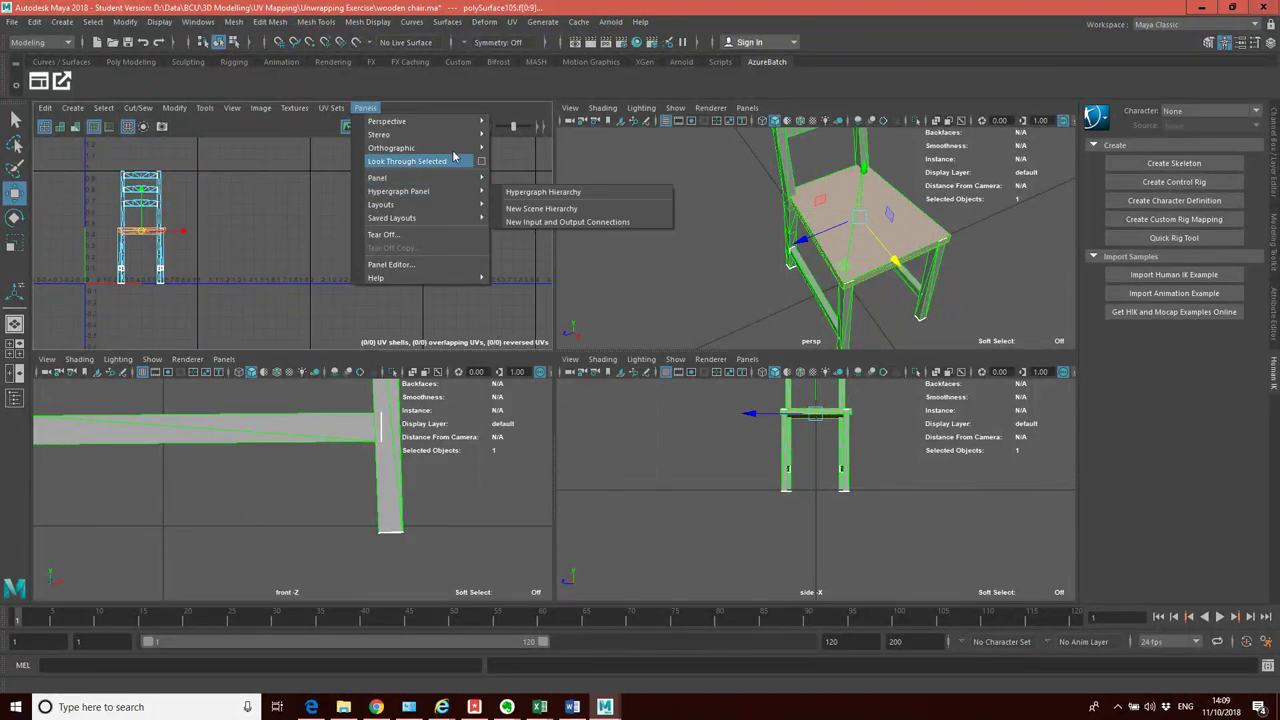
pyautogui.moveTo(475, 177)
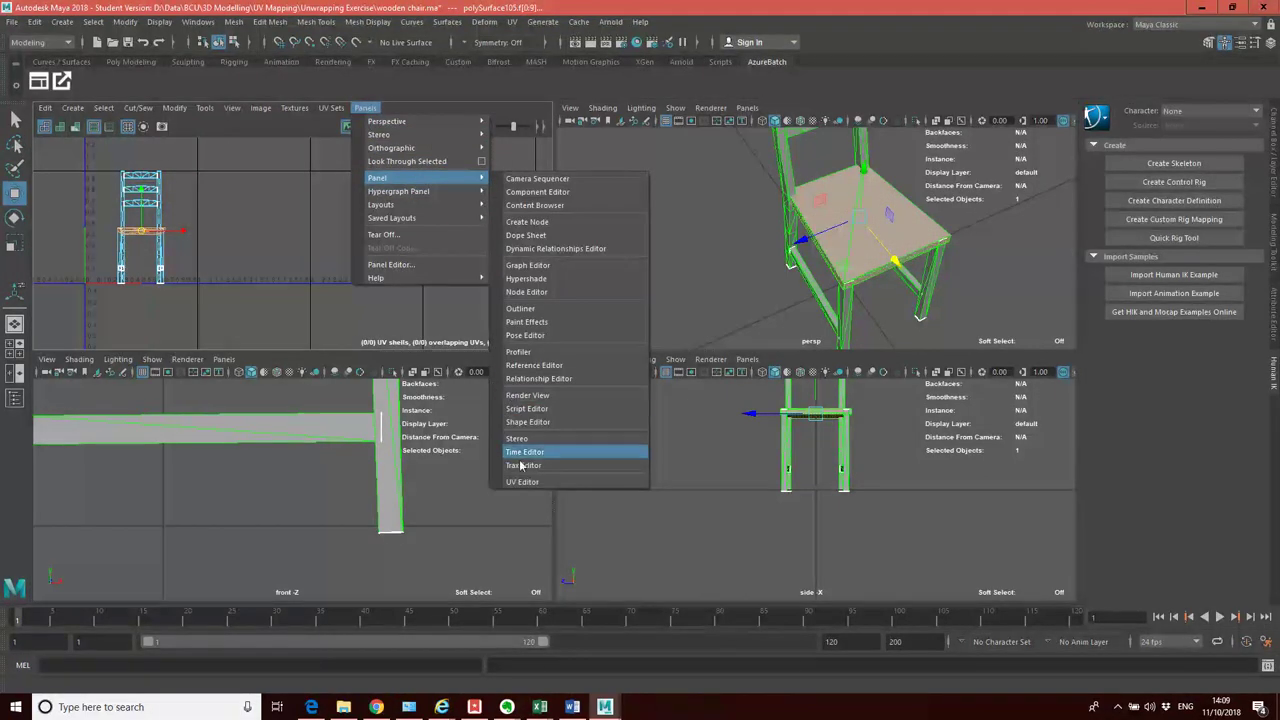
pyautogui.click(524, 482)
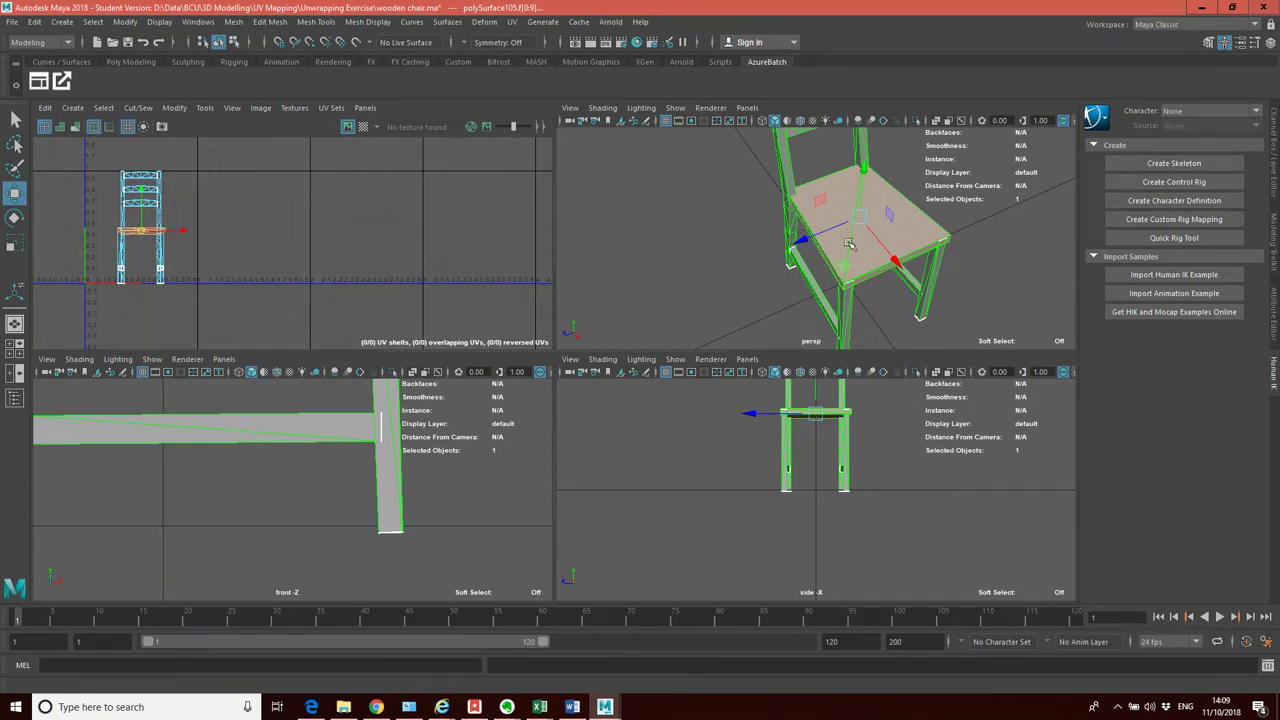
# Apply a Y-axis planar UV projection to the seat faces, keeping the image width/height ratio, and move the projected shell clear of the other UVs
pyautogui.keyDown('alt'); pyautogui.moveTo(868, 268); pyautogui.dragTo(860, 305); pyautogui.keyUp('alt')
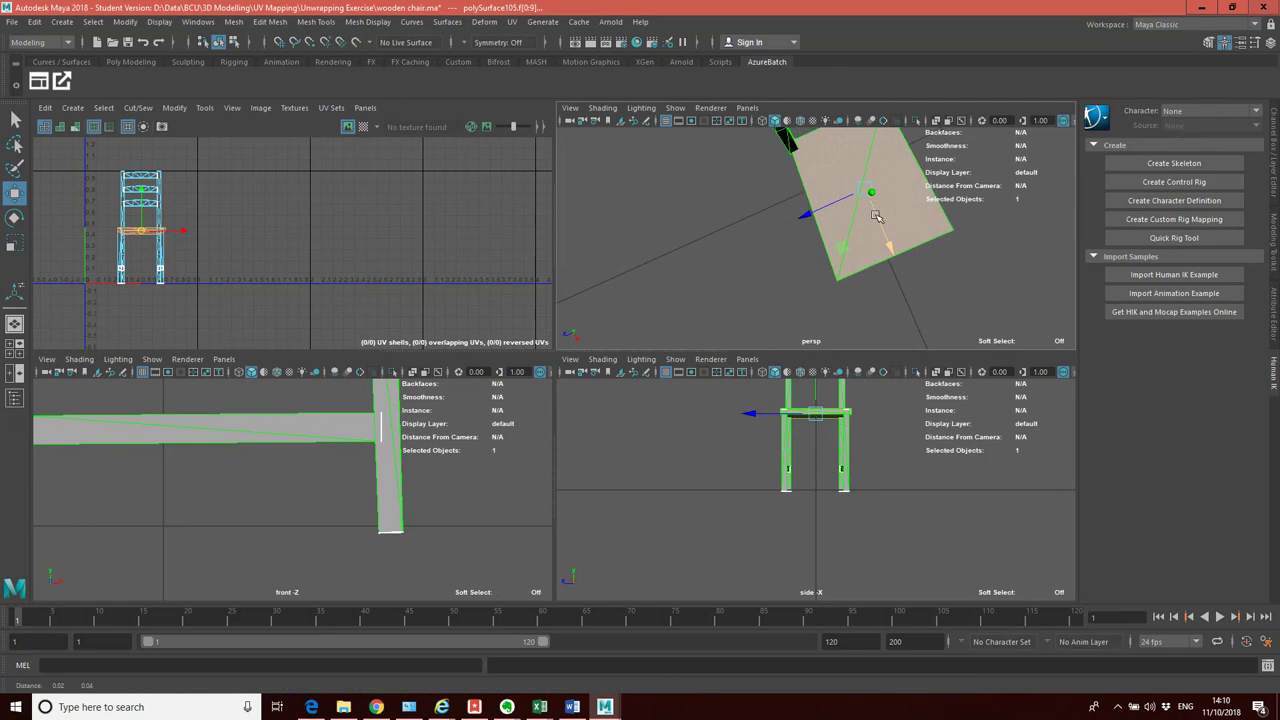
pyautogui.keyDown('alt'); pyautogui.moveTo(872, 215); pyautogui.dragTo(821, 251); pyautogui.keyUp('alt')
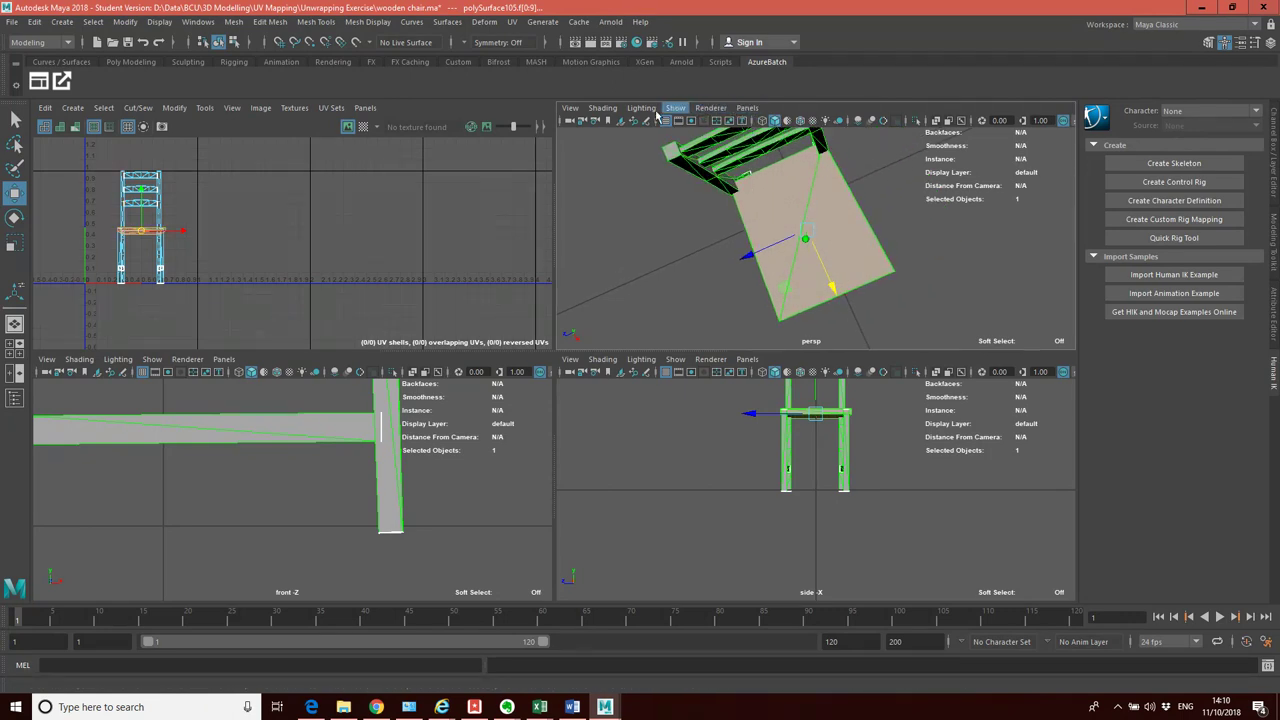
pyautogui.click(512, 21)
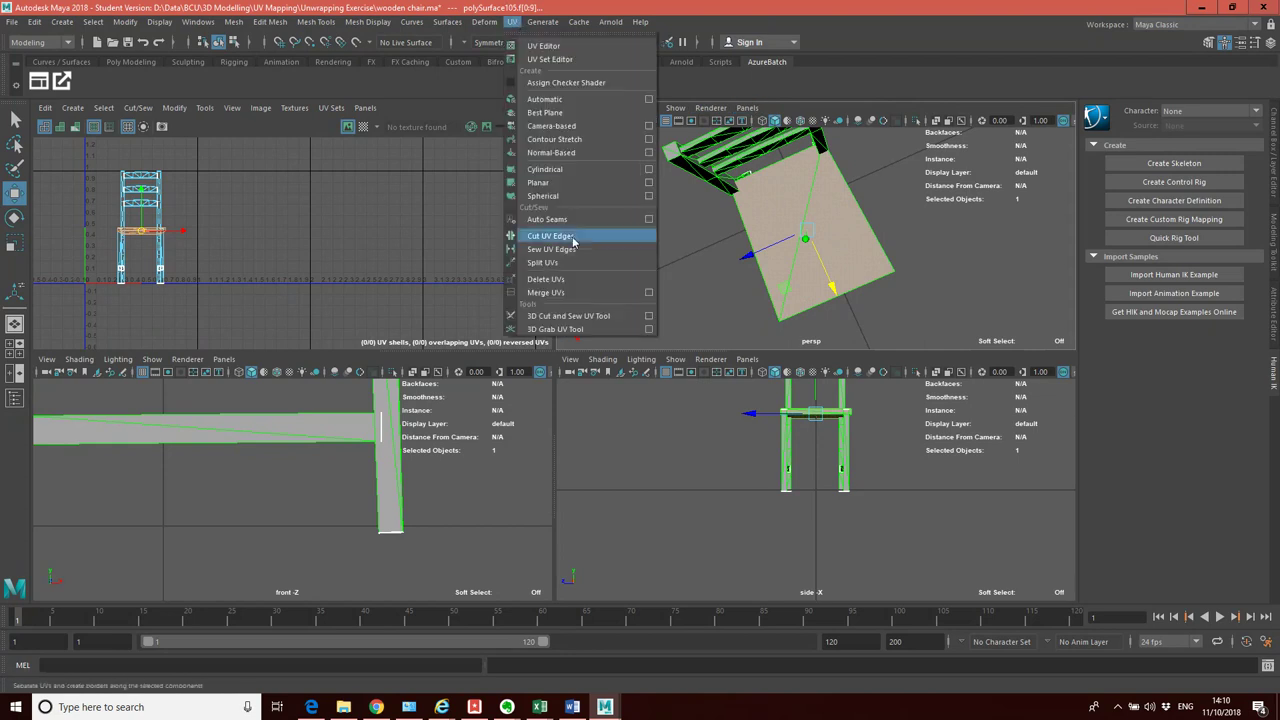
pyautogui.click(649, 183)
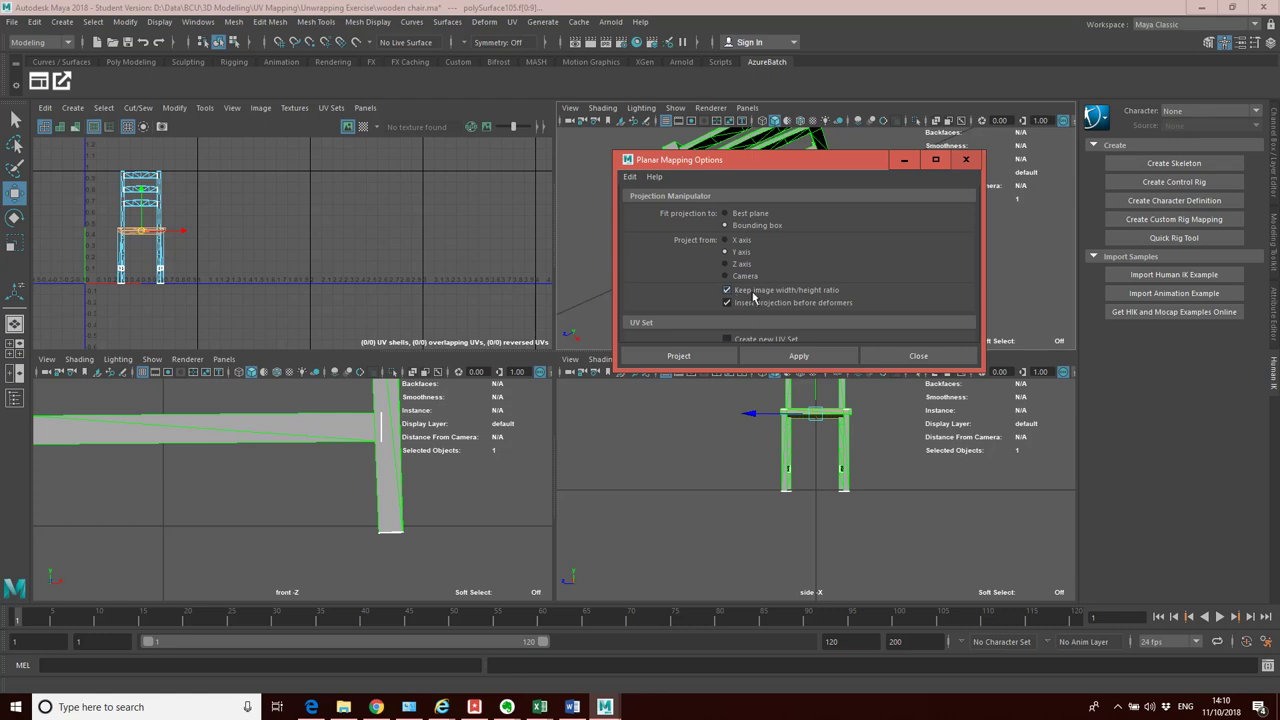
pyautogui.click(798, 358)
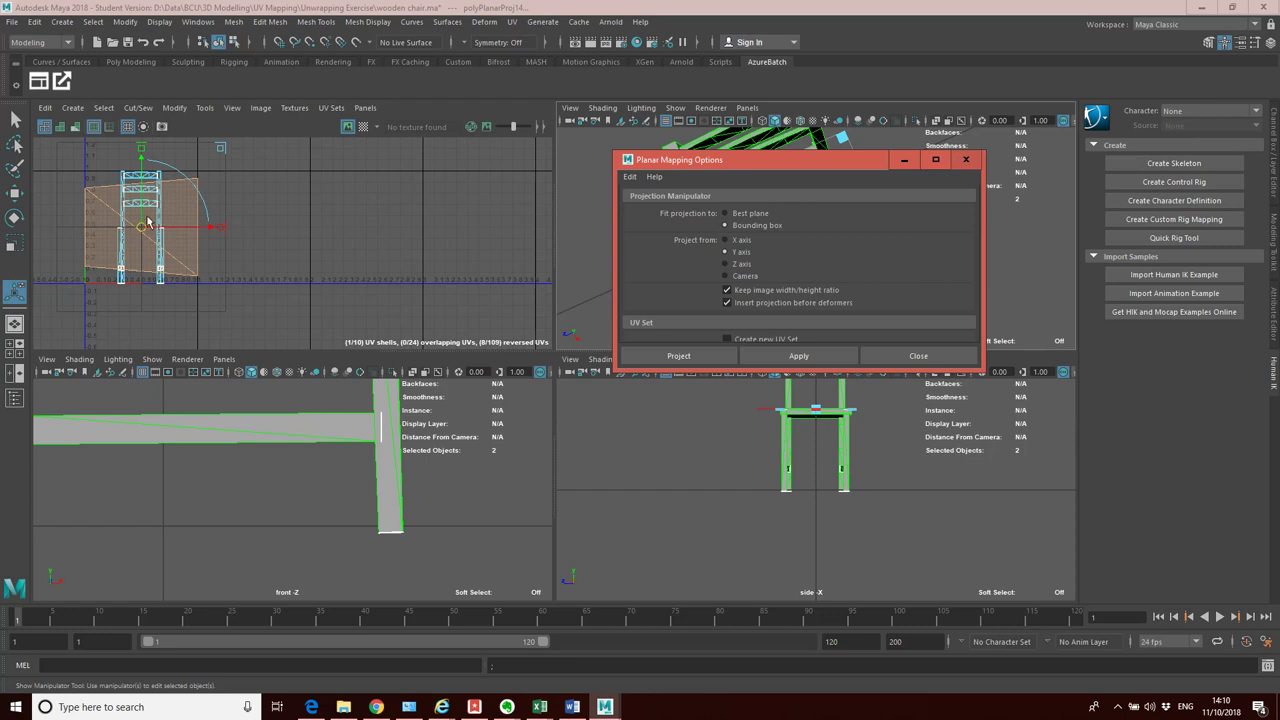
pyautogui.moveTo(211, 232); pyautogui.dragTo(406, 228)
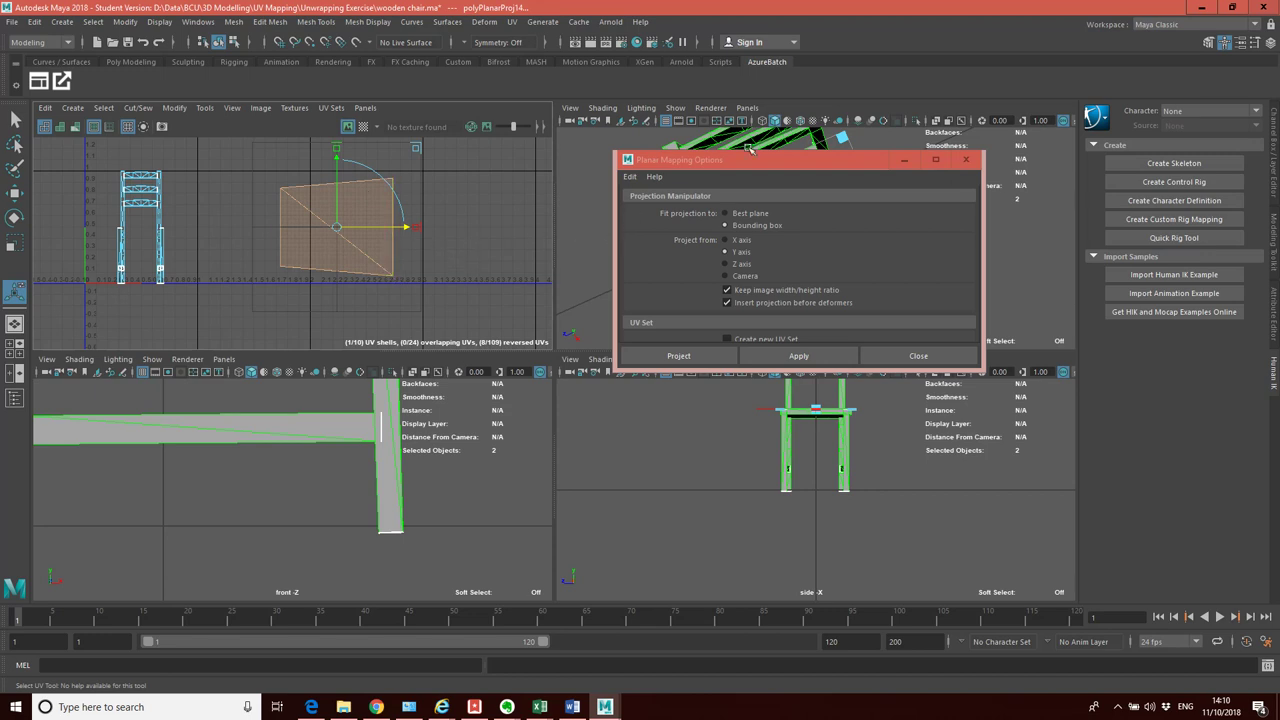
pyautogui.click(903, 162)
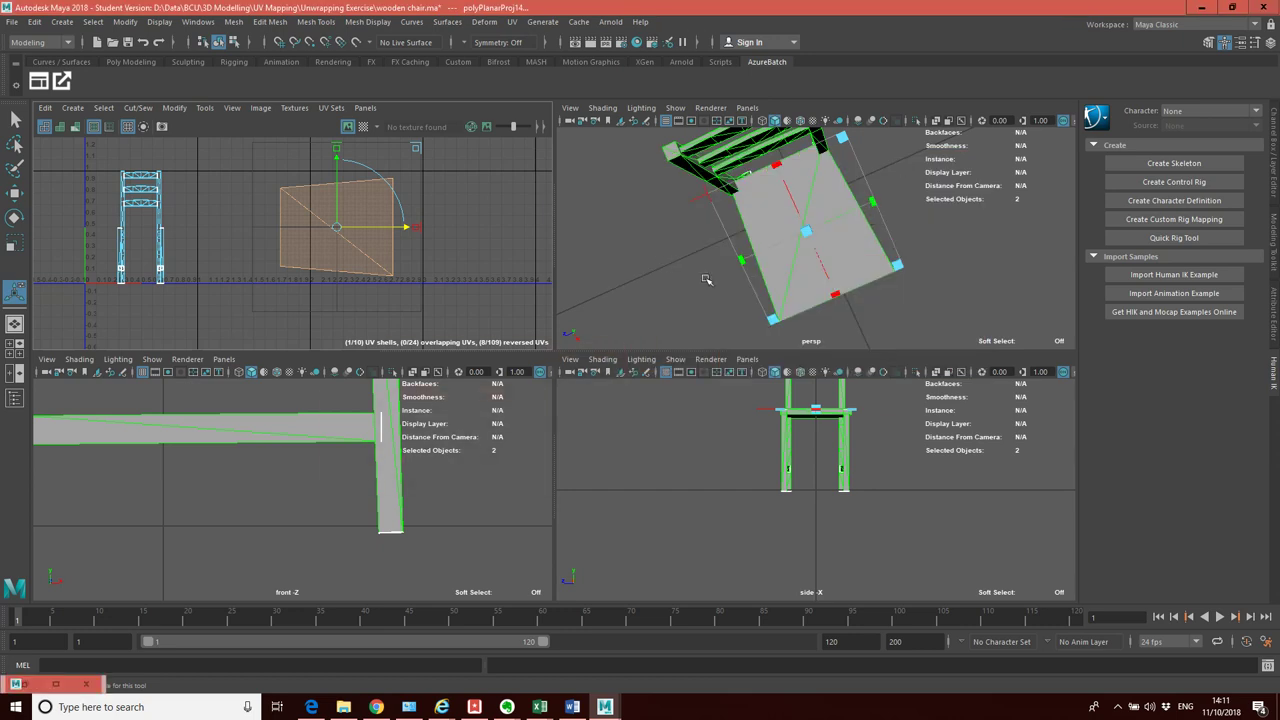
# Clear the selection in an enlarged perspective view and examine the seat's underside and side edges for seam placement
pyautogui.press('space')
pyautogui.press('[')
pyautogui.click(794, 337)
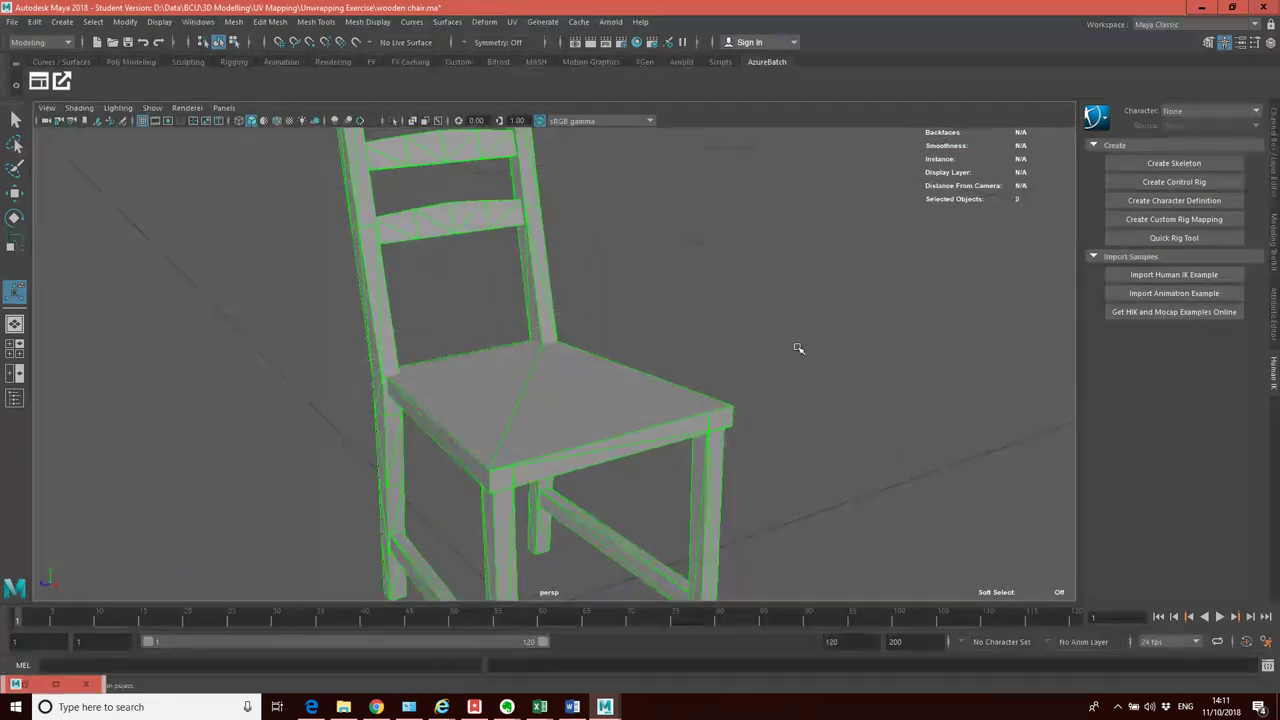
pyautogui.keyDown('alt'); pyautogui.moveTo(703, 363); pyautogui.dragTo(547, 289); pyautogui.keyUp('alt')
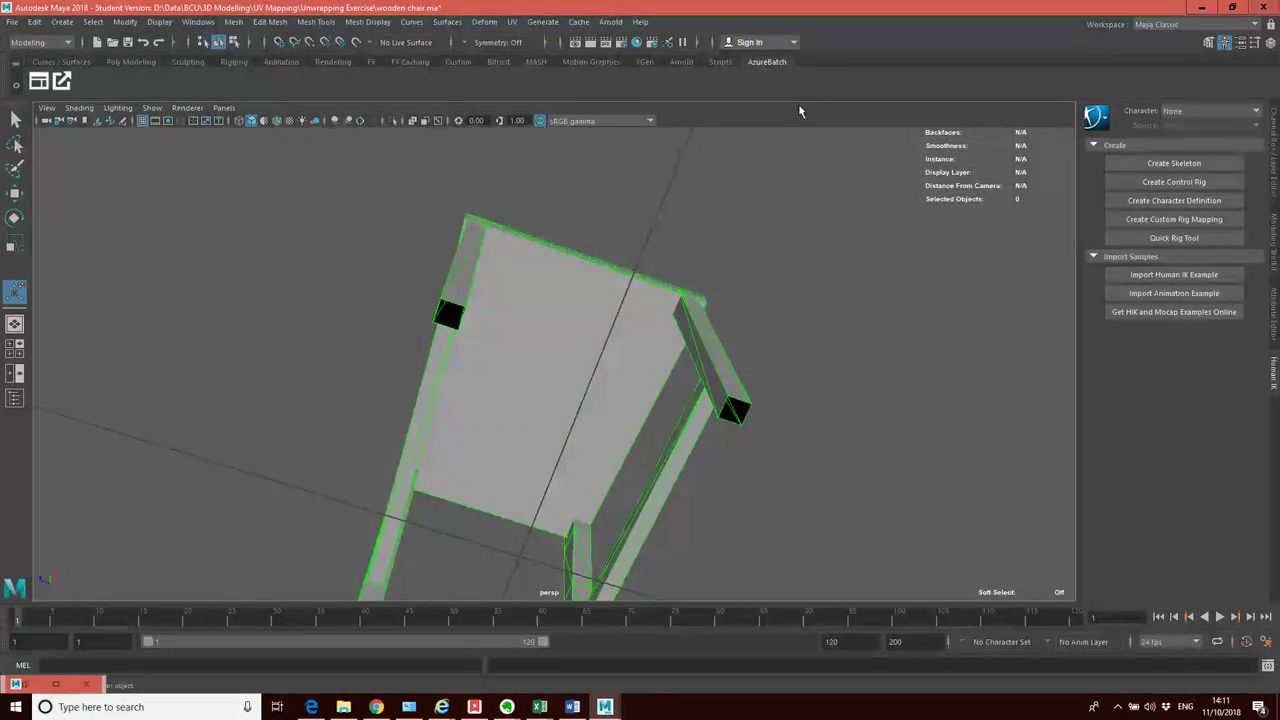
pyautogui.keyDown('alt'); pyautogui.moveTo(771, 162); pyautogui.dragTo(600, 329); pyautogui.keyUp('alt')
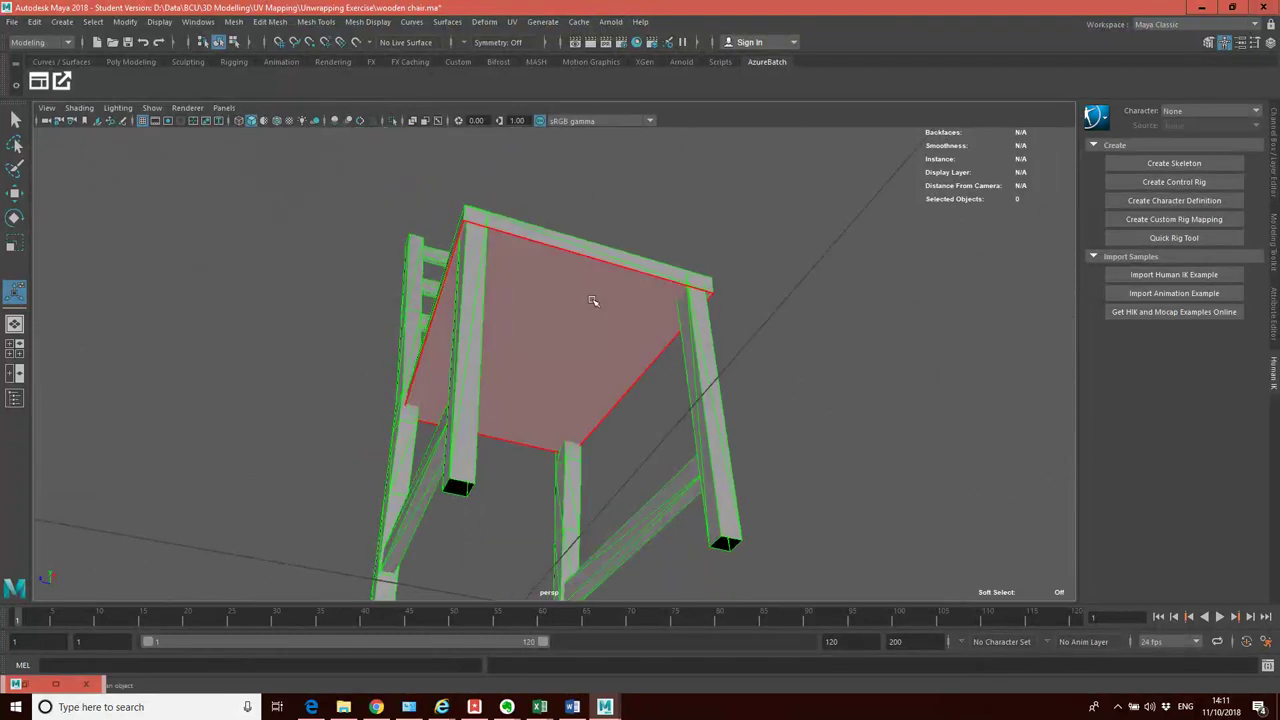
pyautogui.keyDown('alt'); pyautogui.moveTo(857, 300); pyautogui.dragTo(390, 360); pyautogui.keyUp('alt')
pyautogui.keyDown('alt'); pyautogui.moveTo(652, 388); pyautogui.dragTo(556, 415); pyautogui.keyUp('alt')
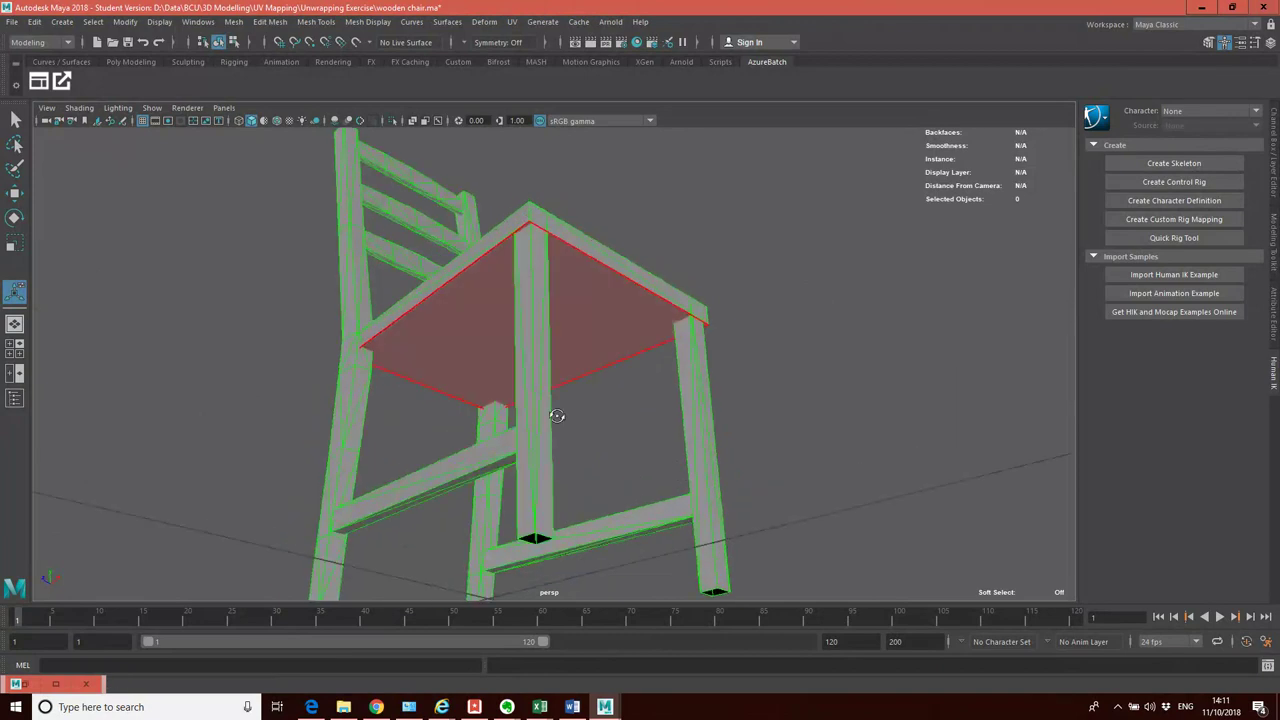
pyautogui.keyDown('alt'); pyautogui.moveTo(492, 263); pyautogui.dragTo(480, 400); pyautogui.keyUp('alt')
pyautogui.keyDown('alt'); pyautogui.moveTo(614, 357); pyautogui.dragTo(548, 330); pyautogui.keyUp('alt')
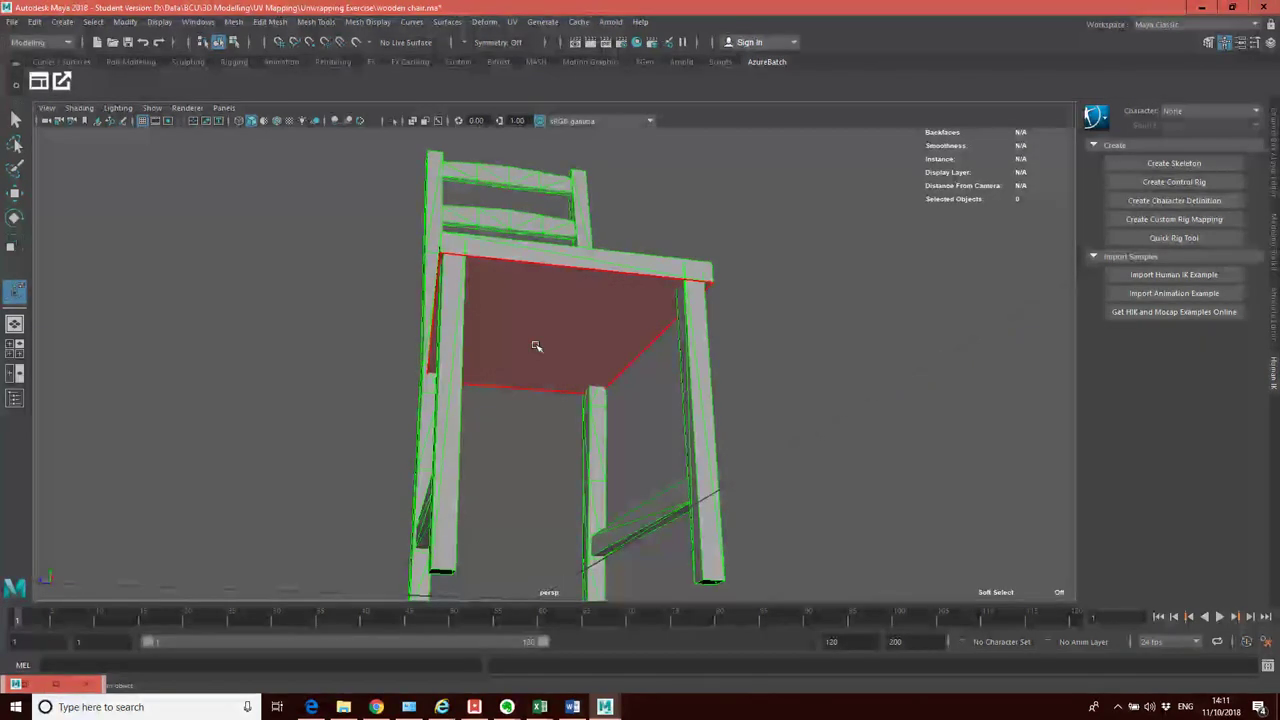
# Select the seat's bottom edges along both sides and the back, plus the vertical edges at its front corners
pyautogui.keyDown('alt'); pyautogui.moveTo(536, 346); pyautogui.dragTo(510, 272); pyautogui.keyUp('alt')
pyautogui.rightClick(510, 272)
pyautogui.click(509, 232)
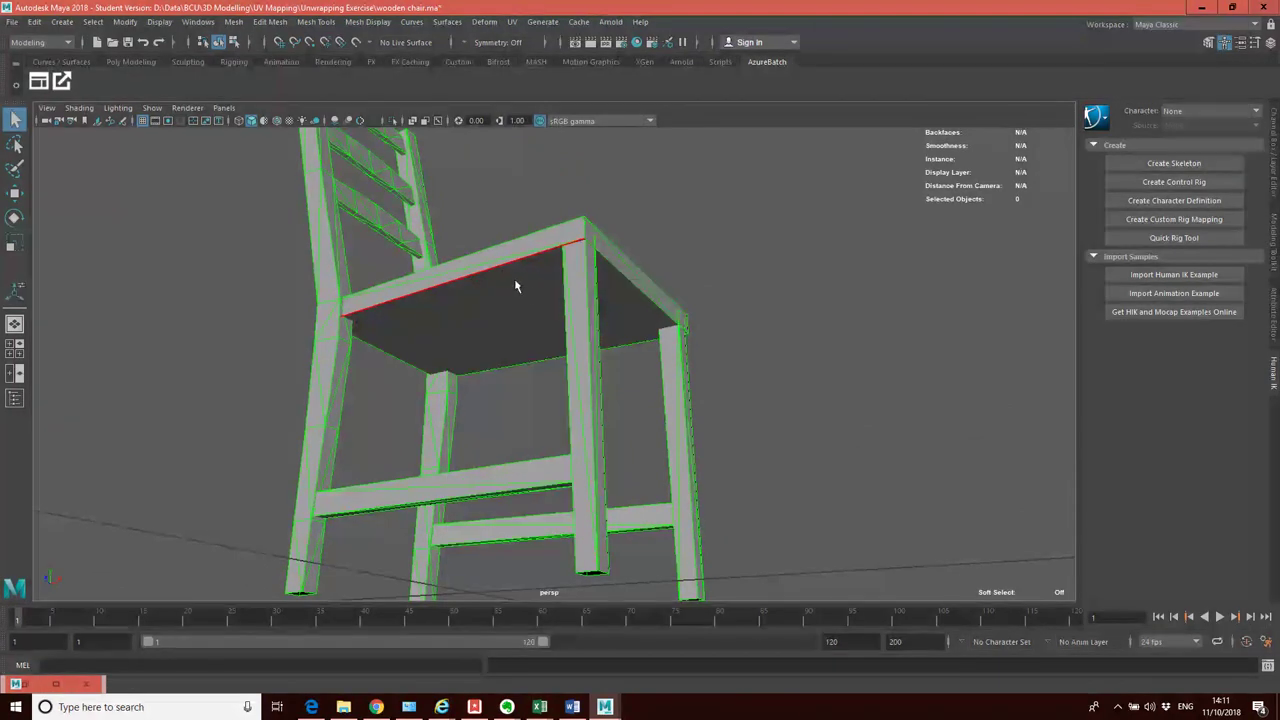
pyautogui.click(386, 351)
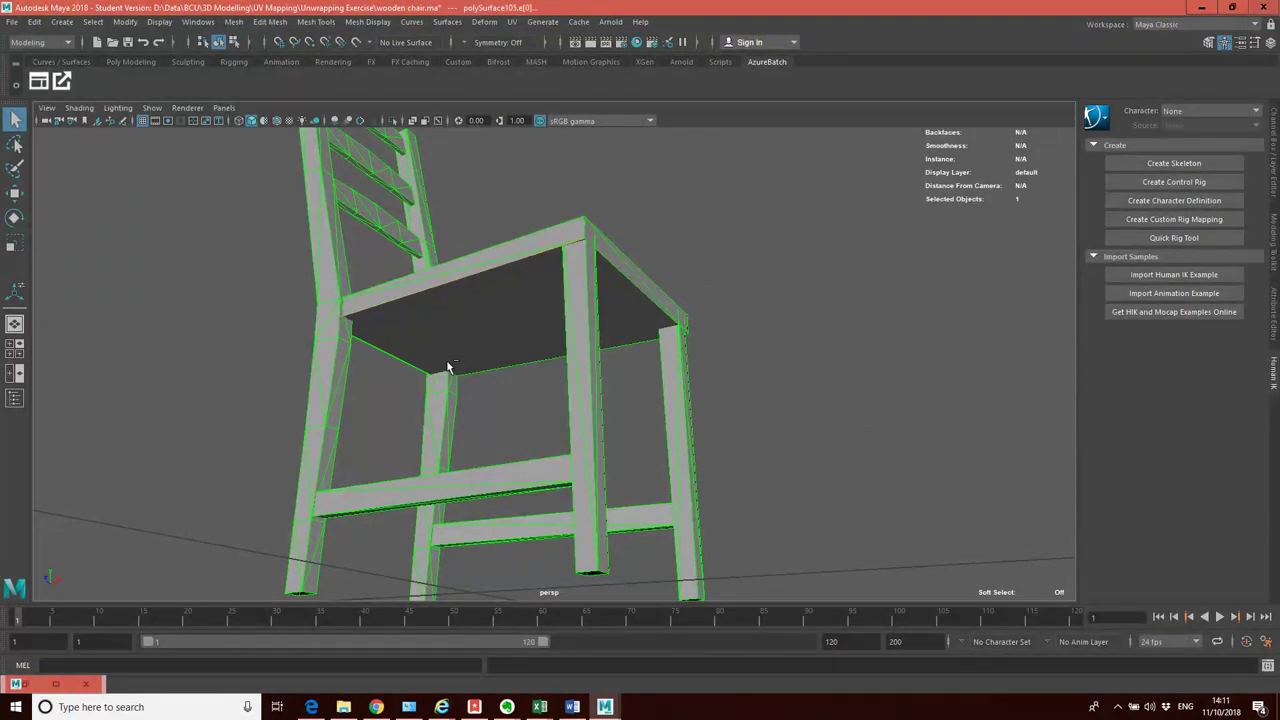
pyautogui.keyDown('alt'); pyautogui.moveTo(530, 375); pyautogui.dragTo(567, 352); pyautogui.keyUp('alt')
pyautogui.scroll(2, 567, 352)
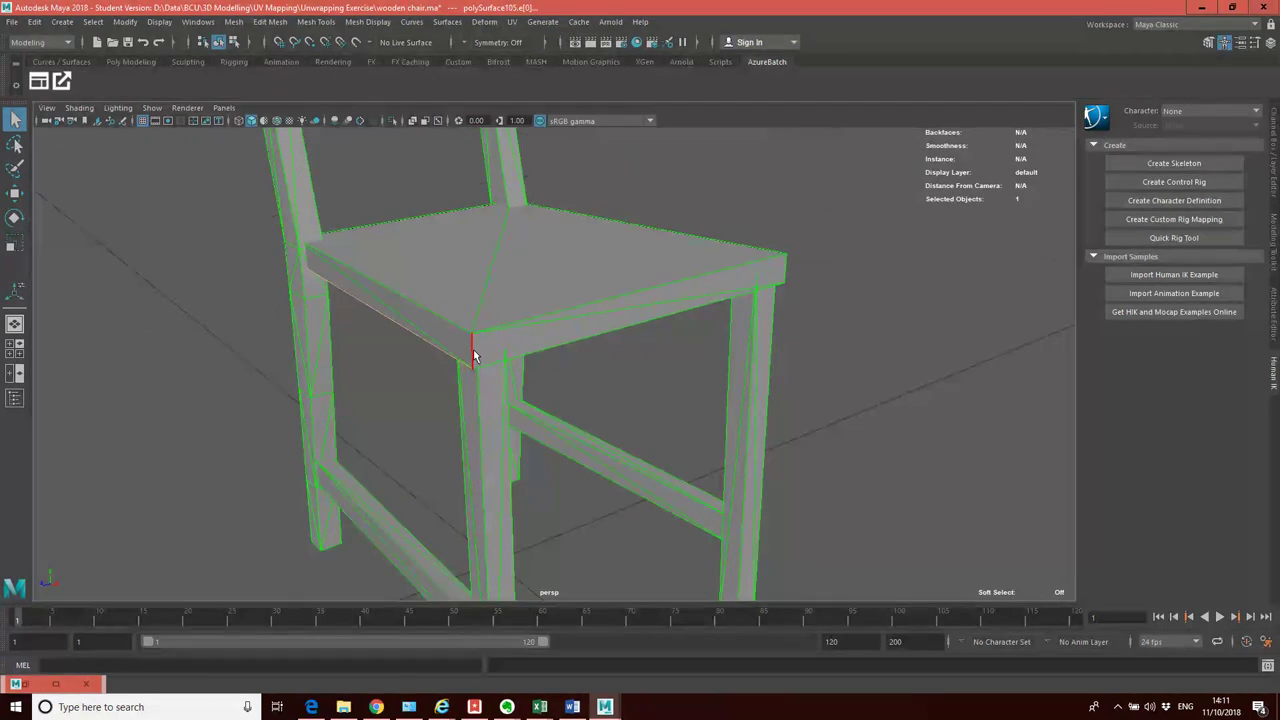
pyautogui.keyDown('alt'); pyautogui.moveTo(630, 361); pyautogui.dragTo(418, 343); pyautogui.keyUp('alt')
pyautogui.keyDown('alt'); pyautogui.moveTo(642, 380); pyautogui.dragTo(677, 401); pyautogui.keyUp('alt')
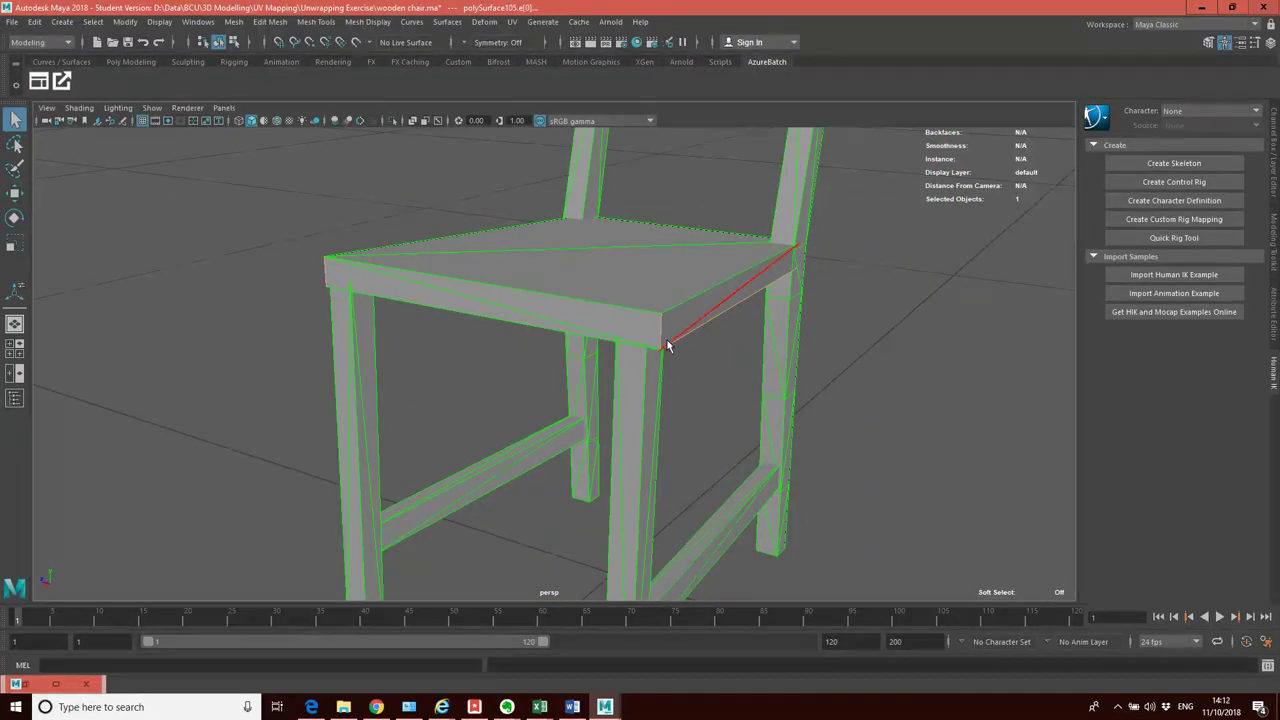
pyautogui.scroll(5, 654, 358)
pyautogui.scroll(-5, 654, 358)
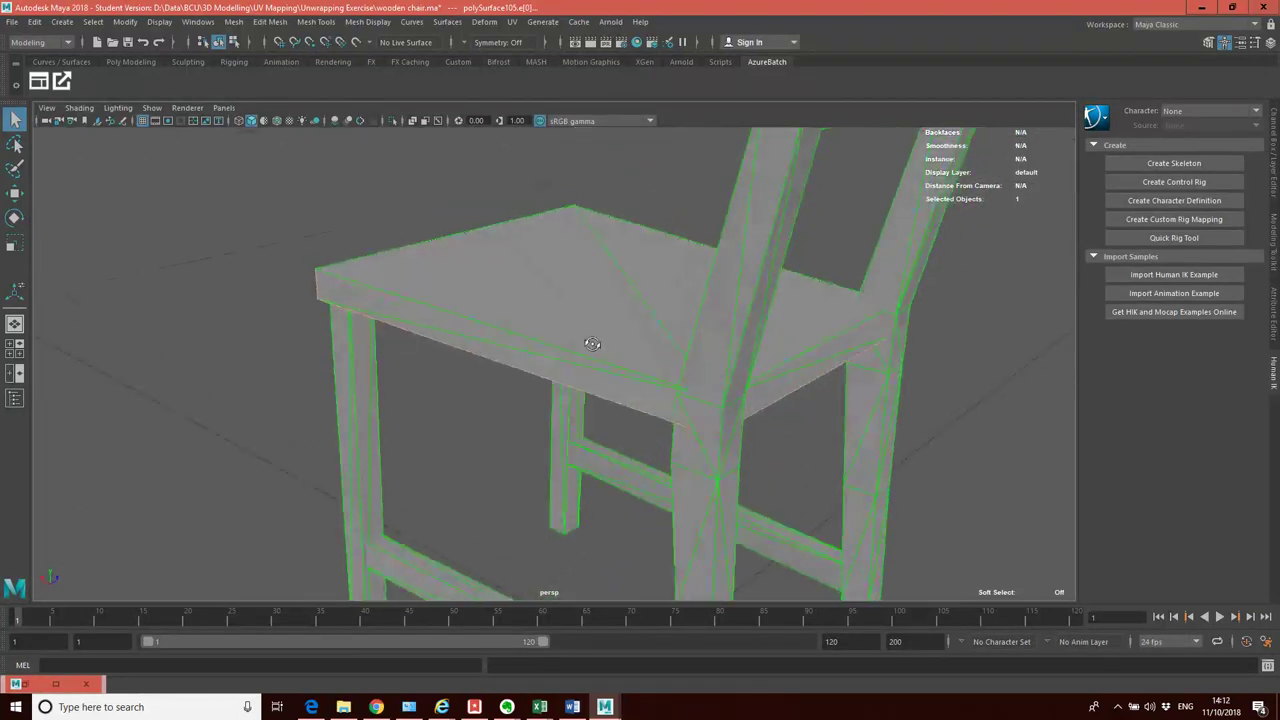
# Turn on X-Ray shading and finish selecting the seat's seam edges hidden behind the back posts
pyautogui.click(79, 107)
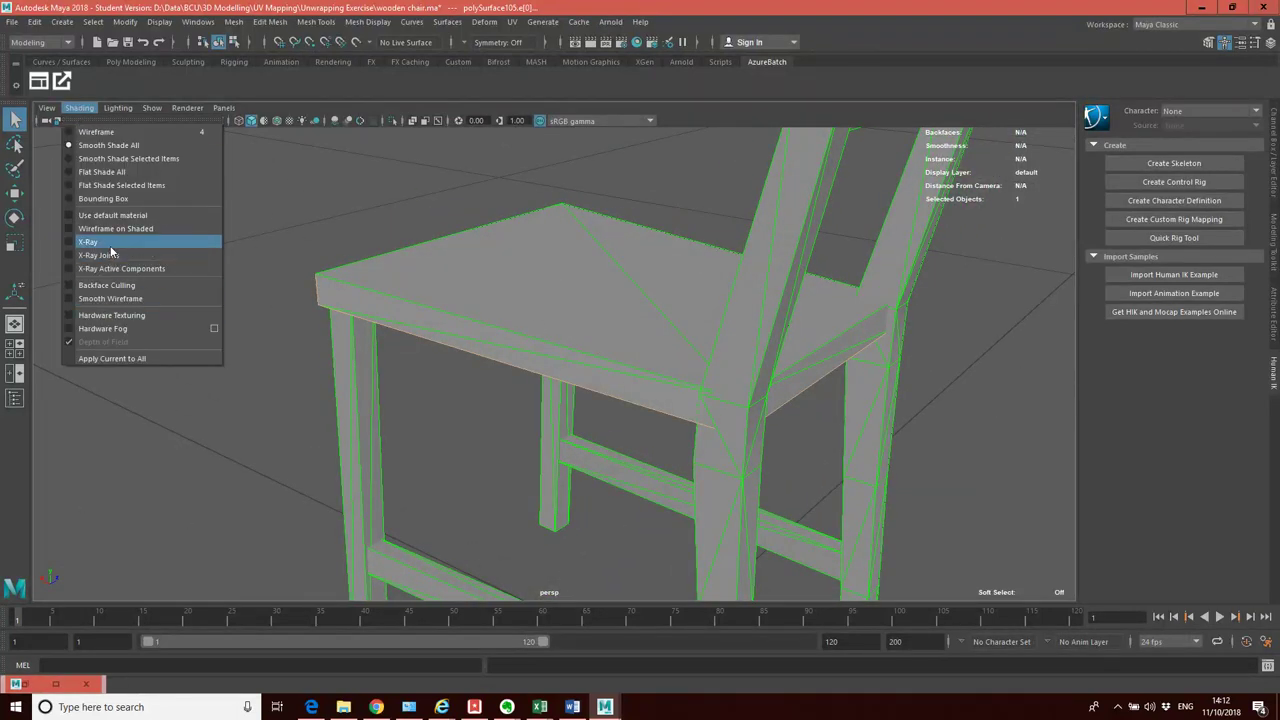
pyautogui.click(88, 241)
pyautogui.moveTo(666, 374)
pyautogui.keyDown('alt'); pyautogui.mouseDown()
pyautogui.moveTo(638, 362)
pyautogui.moveTo(774, 377)
pyautogui.moveTo(765, 358)
pyautogui.moveTo(717, 343)
pyautogui.mouseUp(); pyautogui.keyUp('alt')
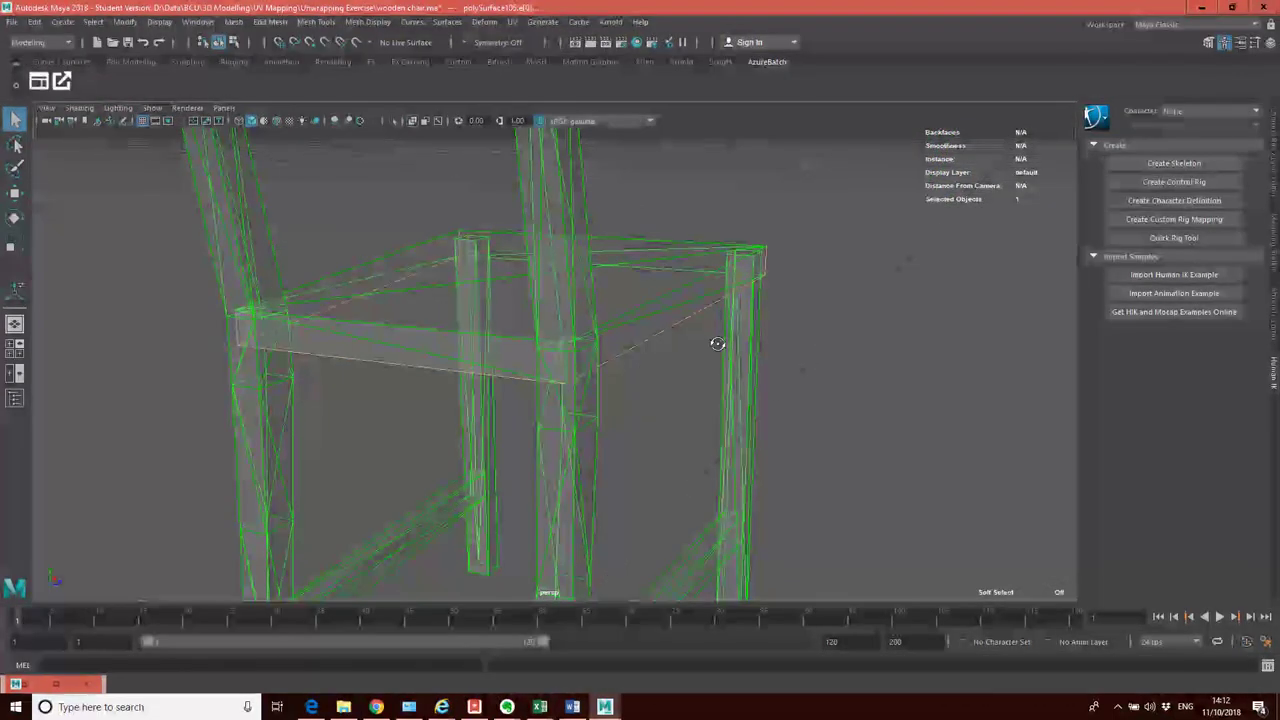
pyautogui.keyDown('alt'); pyautogui.moveTo(654, 366); pyautogui.dragTo(514, 349); pyautogui.keyUp('alt')
pyautogui.click(551, 306)
# Cut the seat's UVs along the selected seam edges in the UV Editor
pyautogui.press('space')
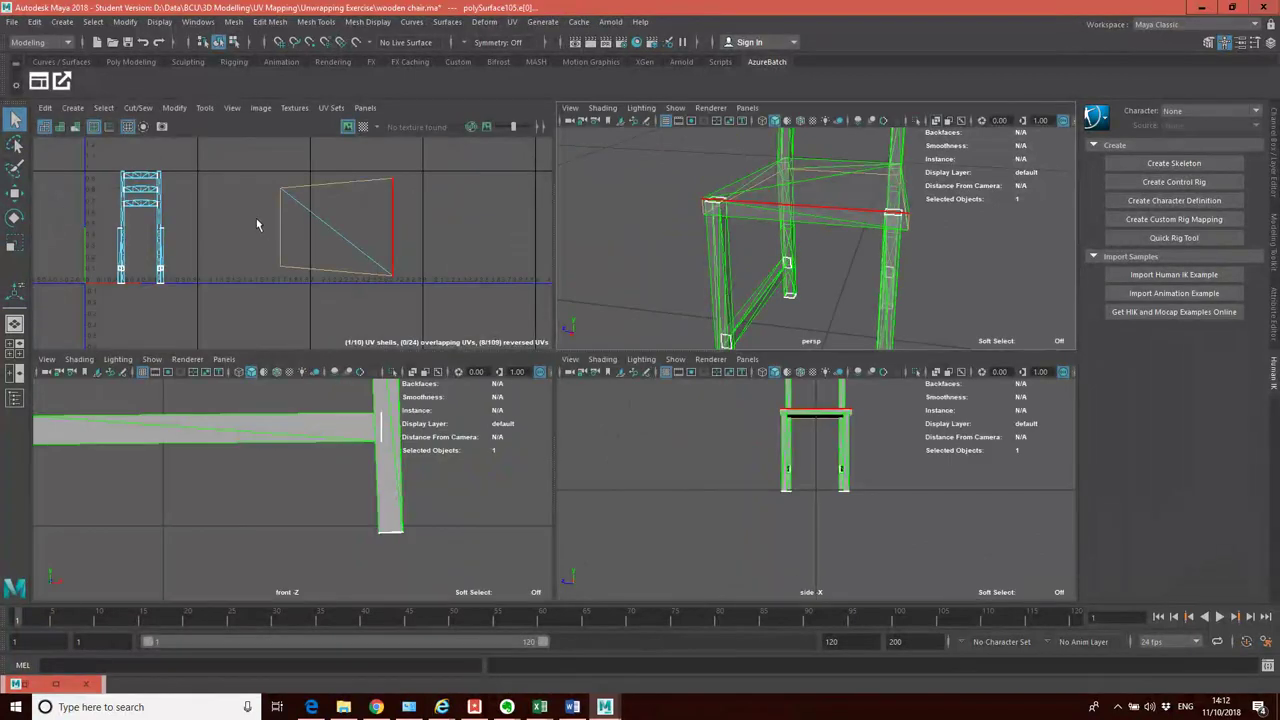
pyautogui.click(138, 107)
pyautogui.click(145, 179)
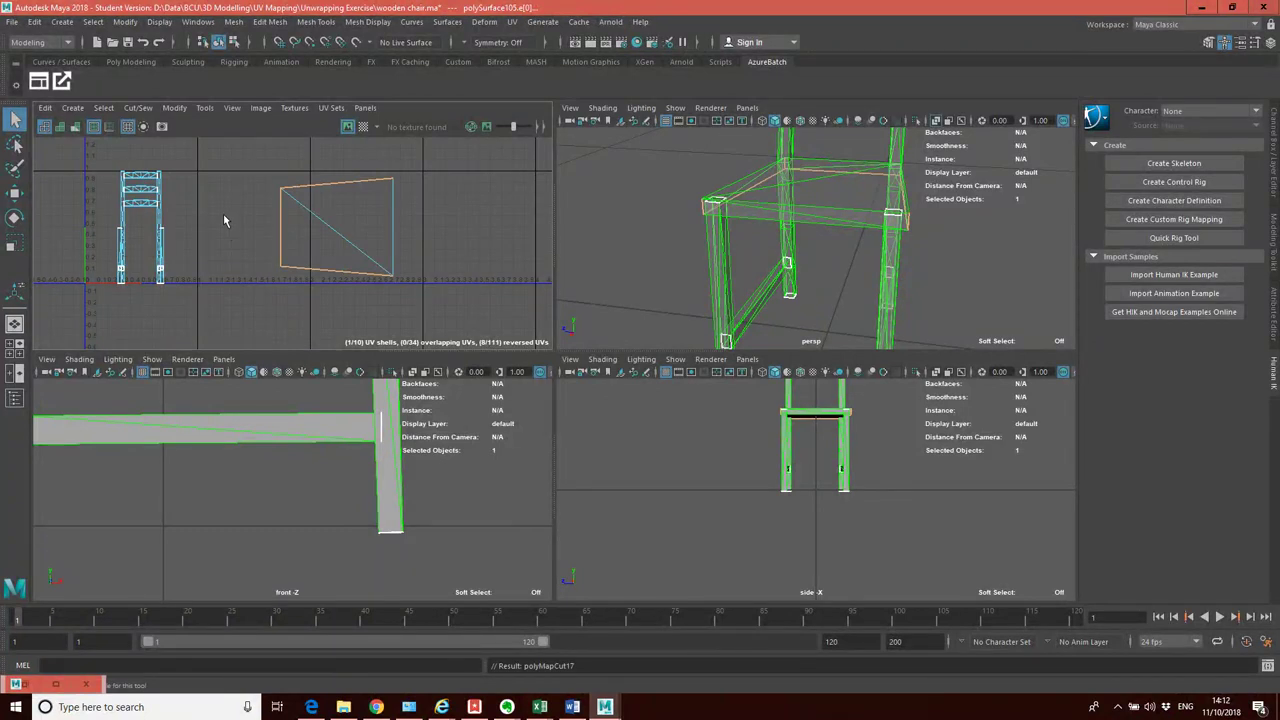
# Select all the seat's faces in the UV Editor and open the Unfold UVs options
pyautogui.moveTo(341, 215); pyautogui.dragTo(300, 195, button='right')
pyautogui.click(352, 212)
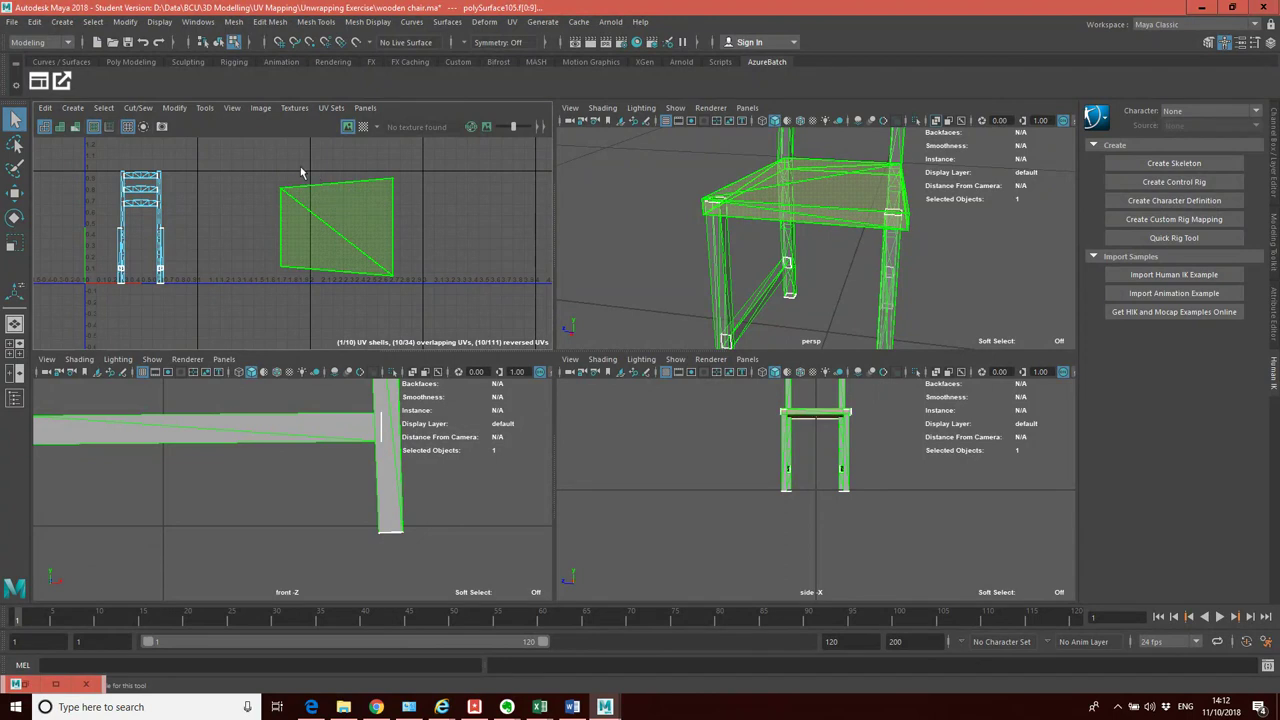
pyautogui.click(174, 108)
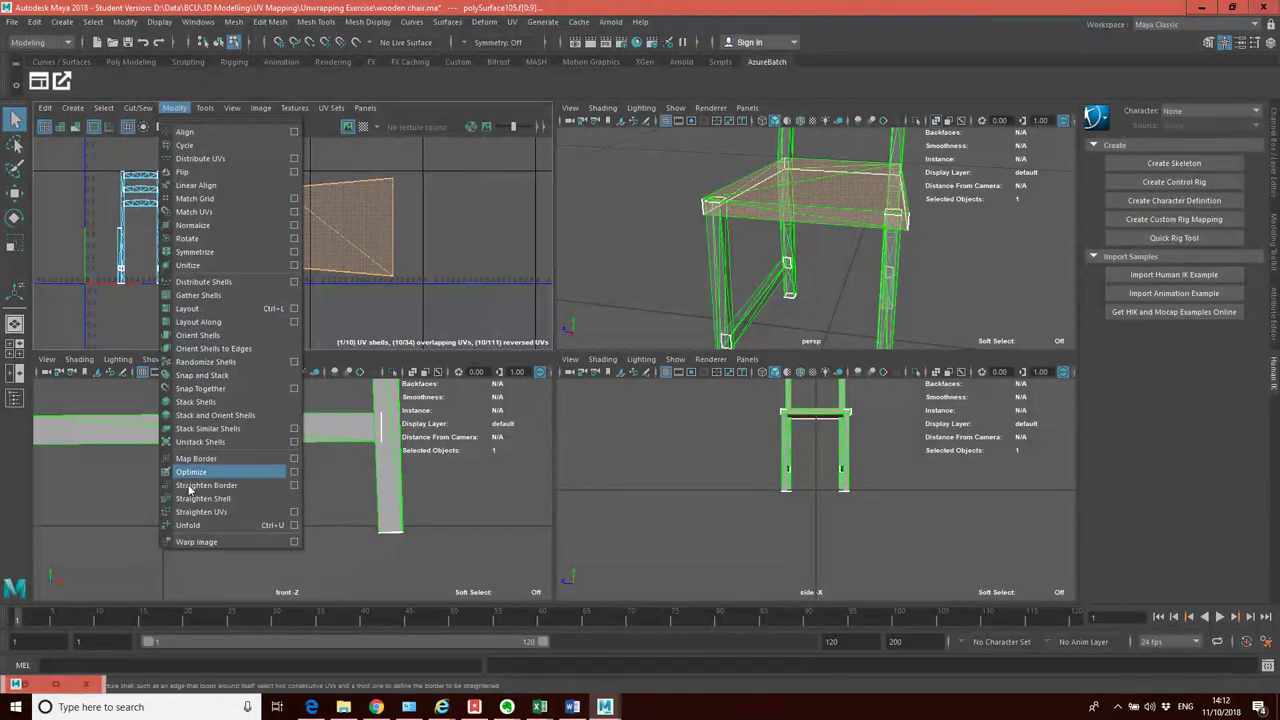
pyautogui.click(294, 525)
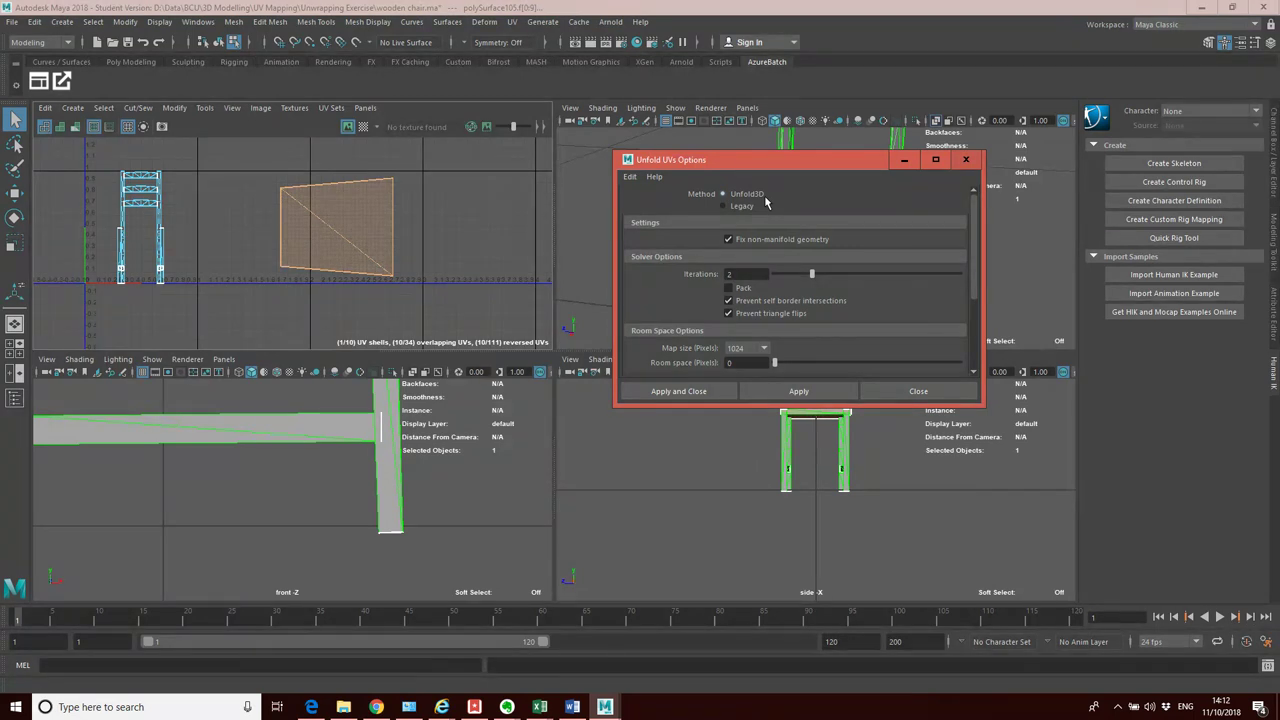
# Examine the Unfold3D and Legacy method settings, including the pinning and iteration options
pyautogui.scroll(-4, 765, 203)
pyautogui.scroll(4, 760, 203)
pyautogui.scroll(-6, 786, 256)
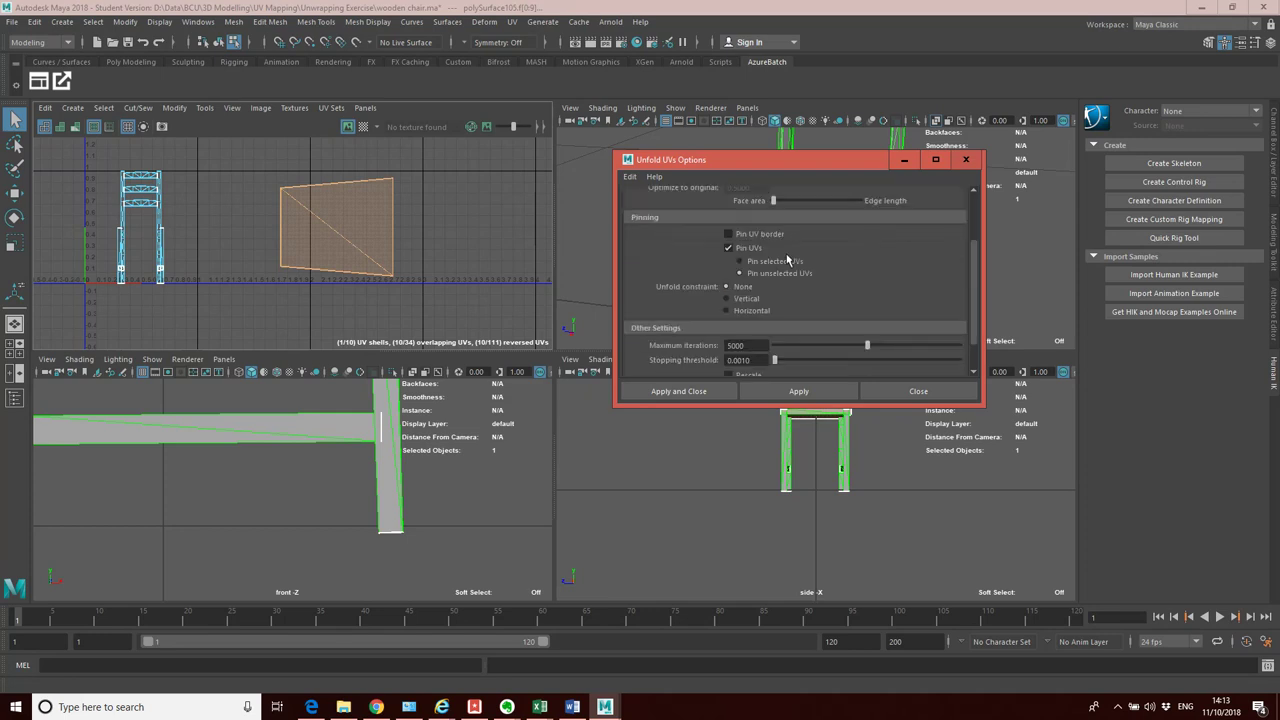
pyautogui.scroll(3, 778, 262)
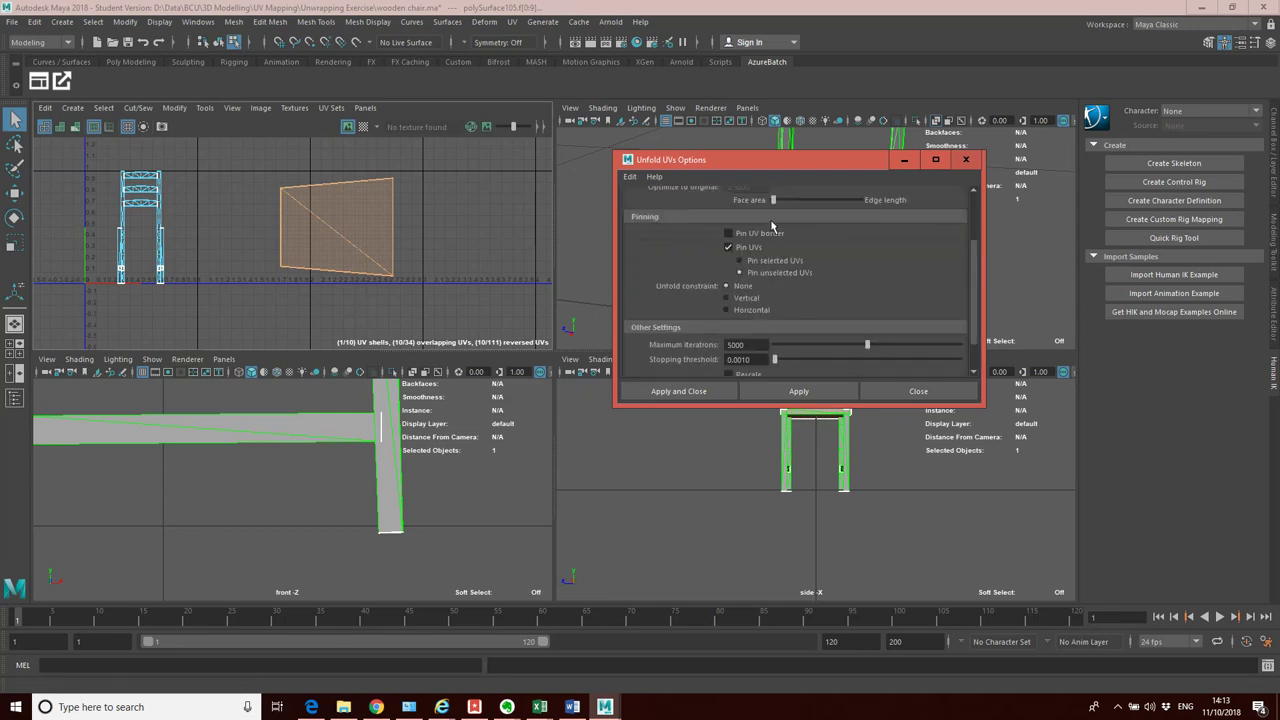
pyautogui.scroll(-3, 790, 288)
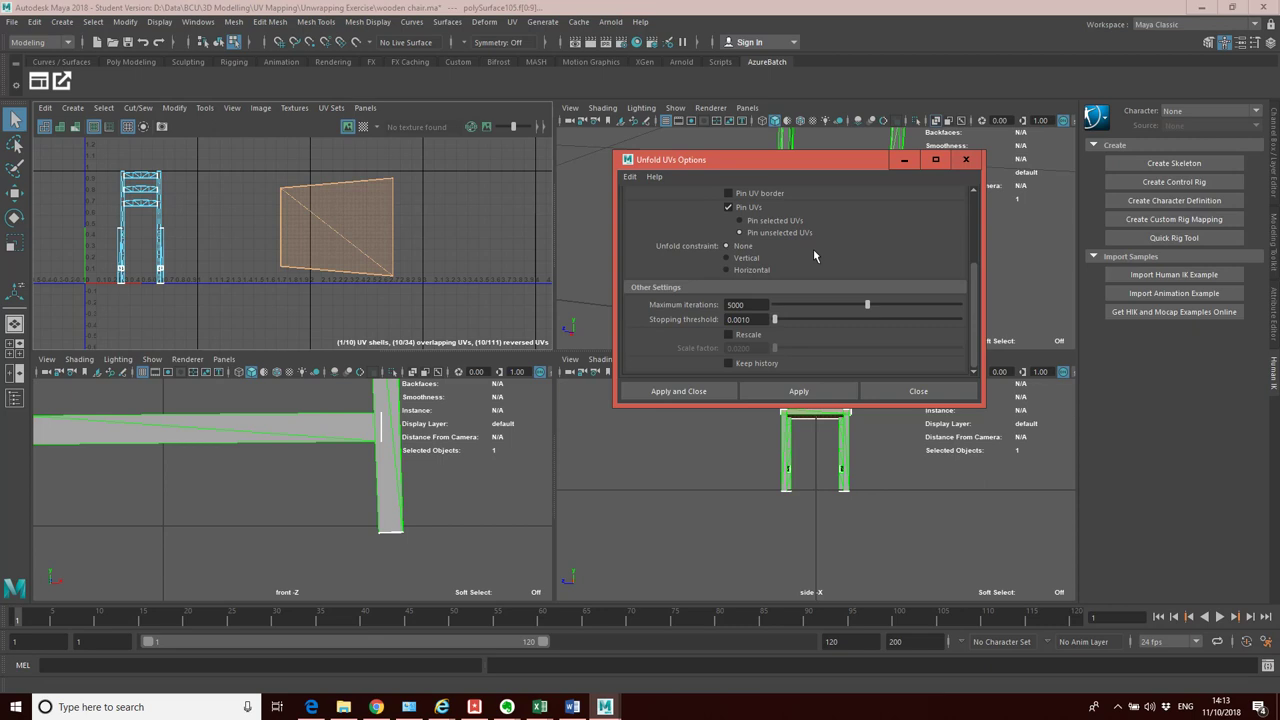
pyautogui.scroll(3, 813, 249)
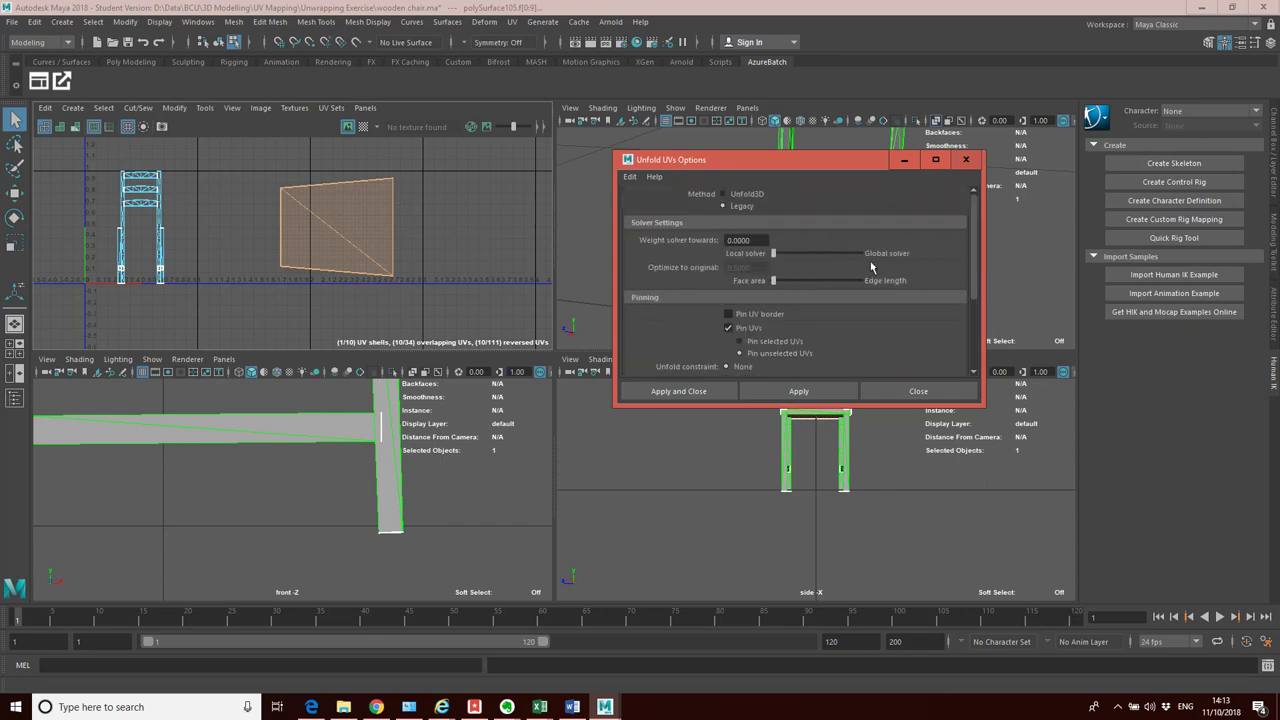
# Unfold the seat's UVs using the Unfold3D method
pyautogui.click(747, 196)
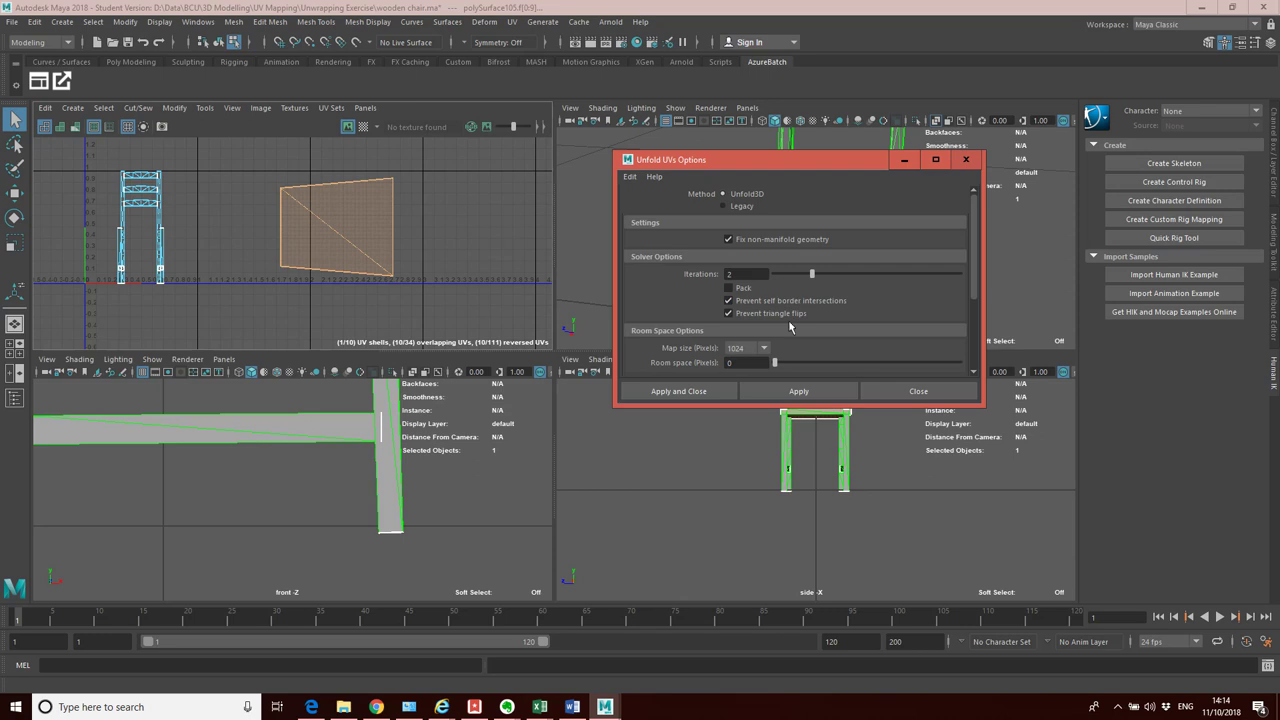
pyautogui.click(790, 392)
pyautogui.scroll(4, 360, 255)
pyautogui.scroll(-3, 376, 276)
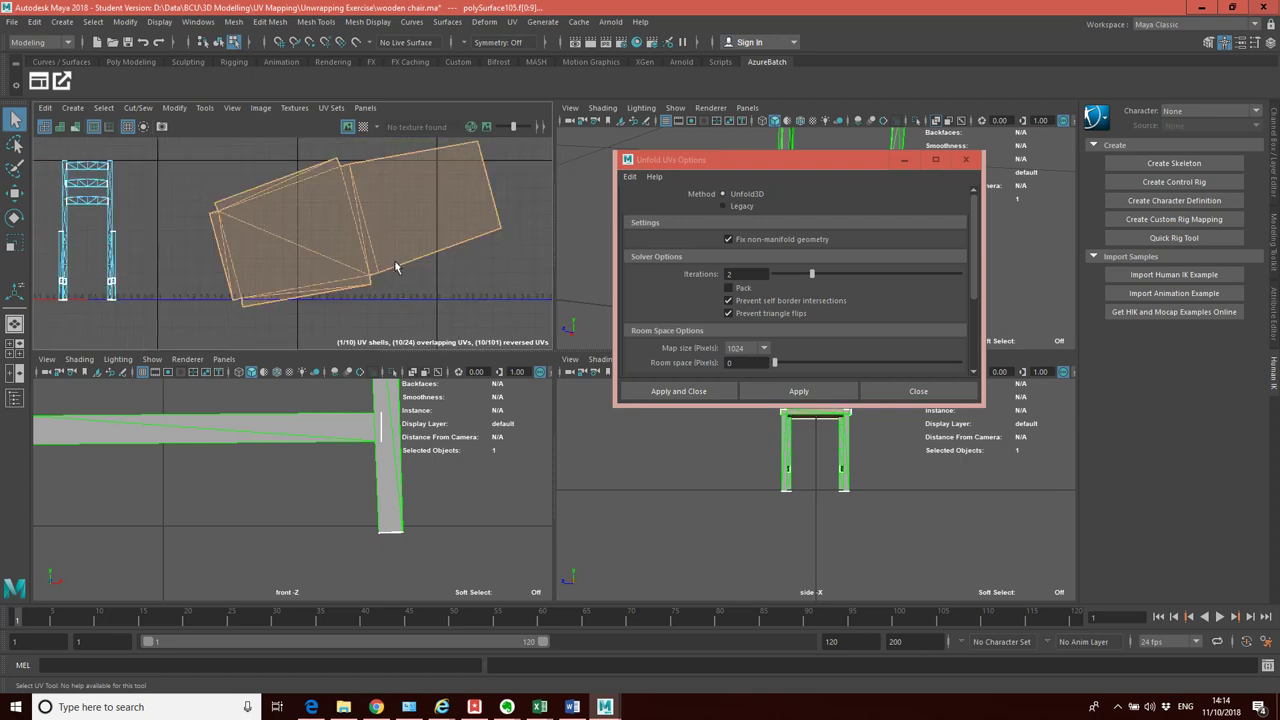
pyautogui.scroll(2, 395, 285)
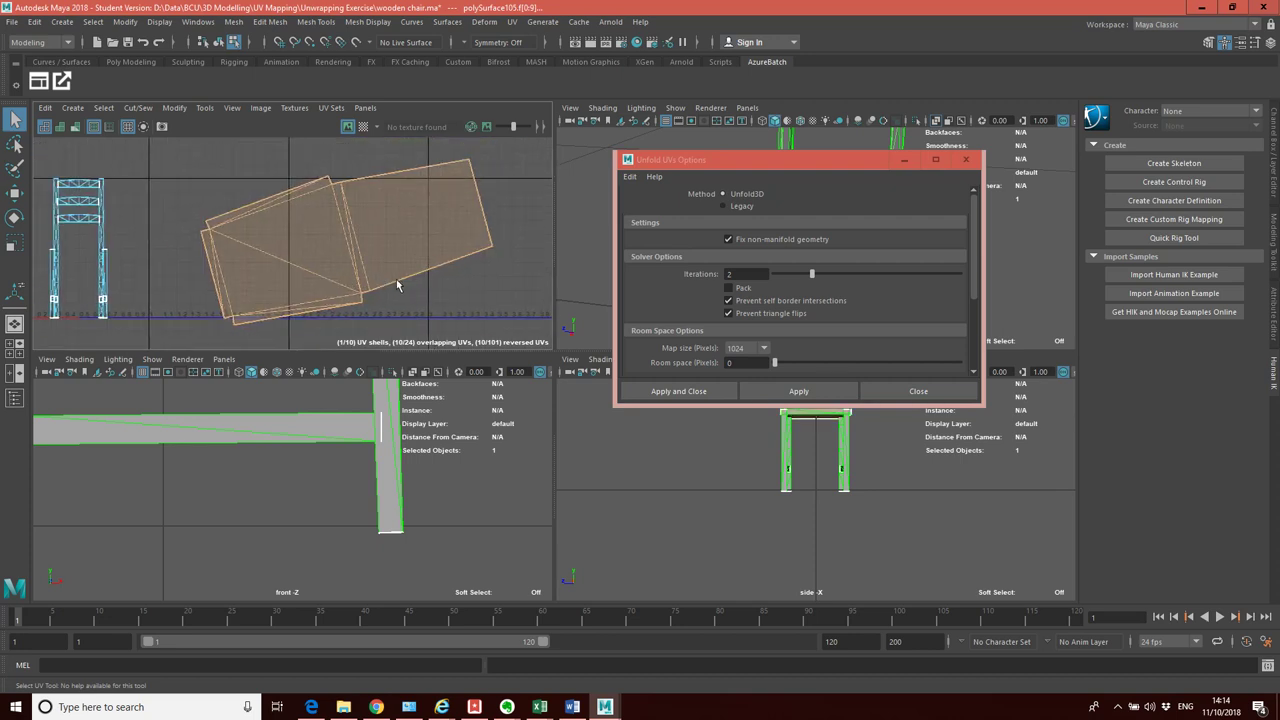
# Save the scene as wooden chair_tut_01.ma and close the Unfold UVs options
pyautogui.hotkey('ctrl', 's')
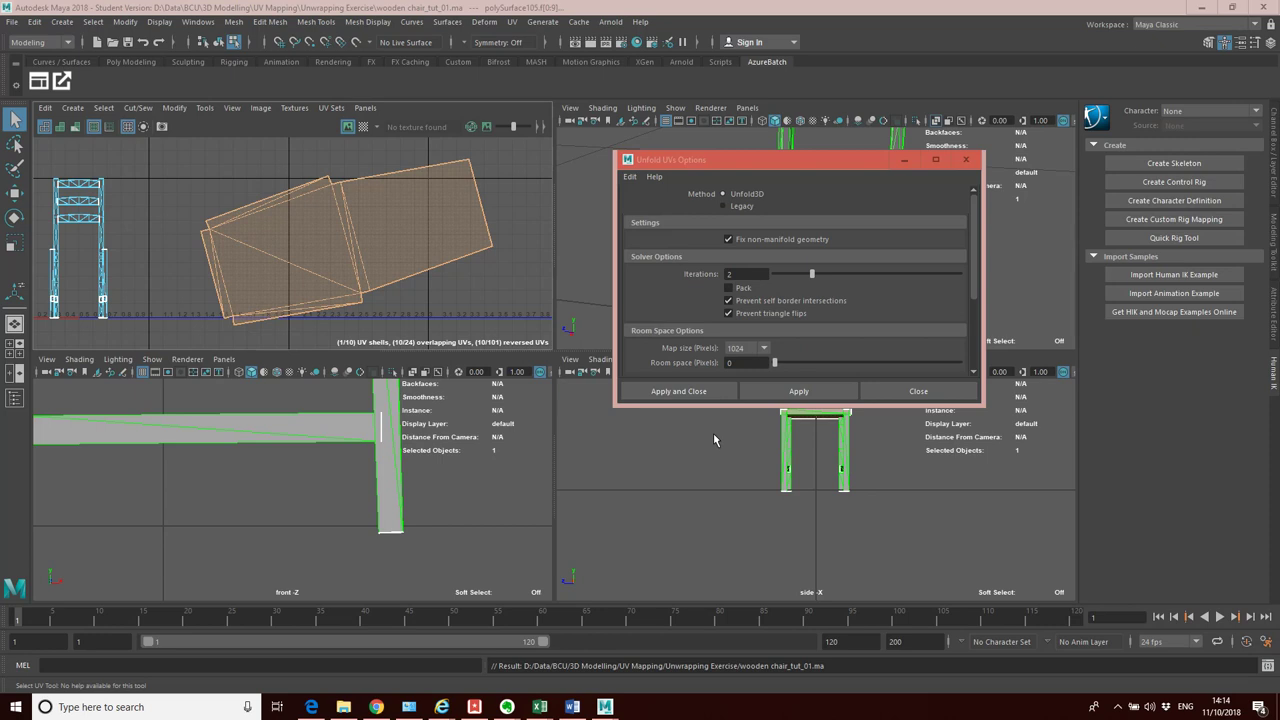
pyautogui.click(900, 396)
# Turn off X-Ray shading in an enlarged perspective view and set the chair to face selection
pyautogui.press('space')
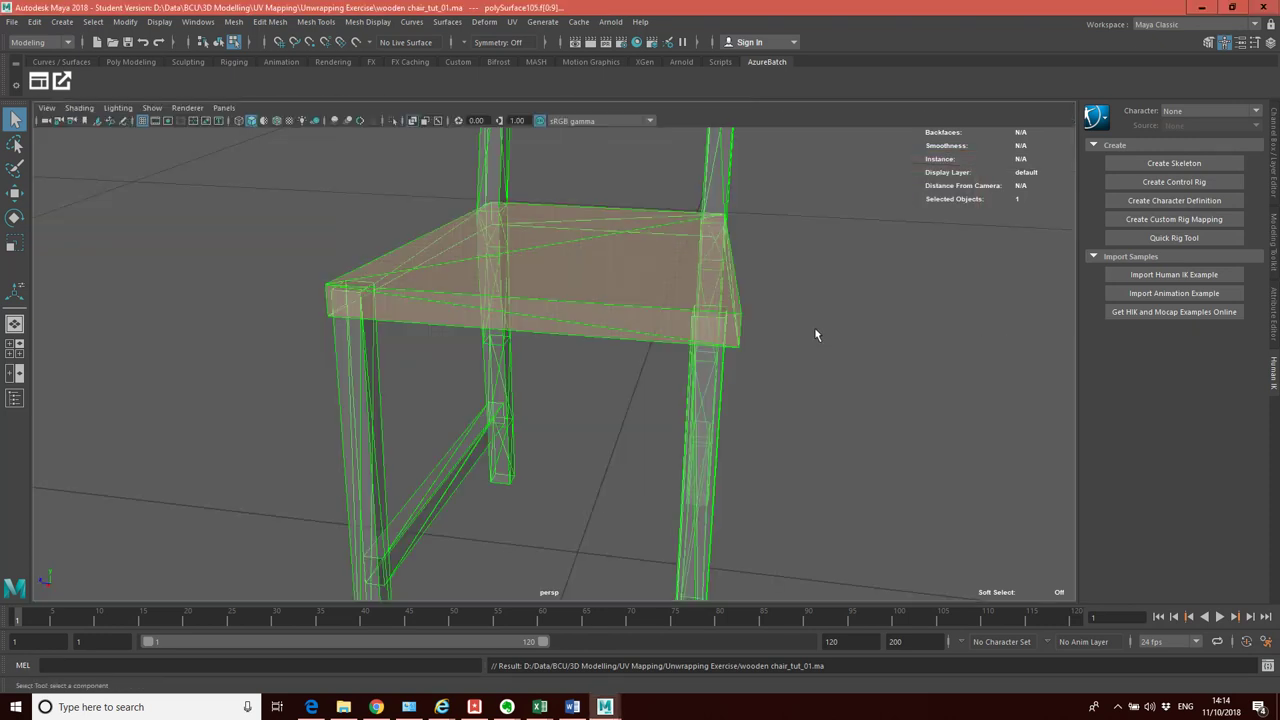
pyautogui.keyDown('alt'); pyautogui.moveTo(578, 410); pyautogui.dragTo(737, 394); pyautogui.keyUp('alt')
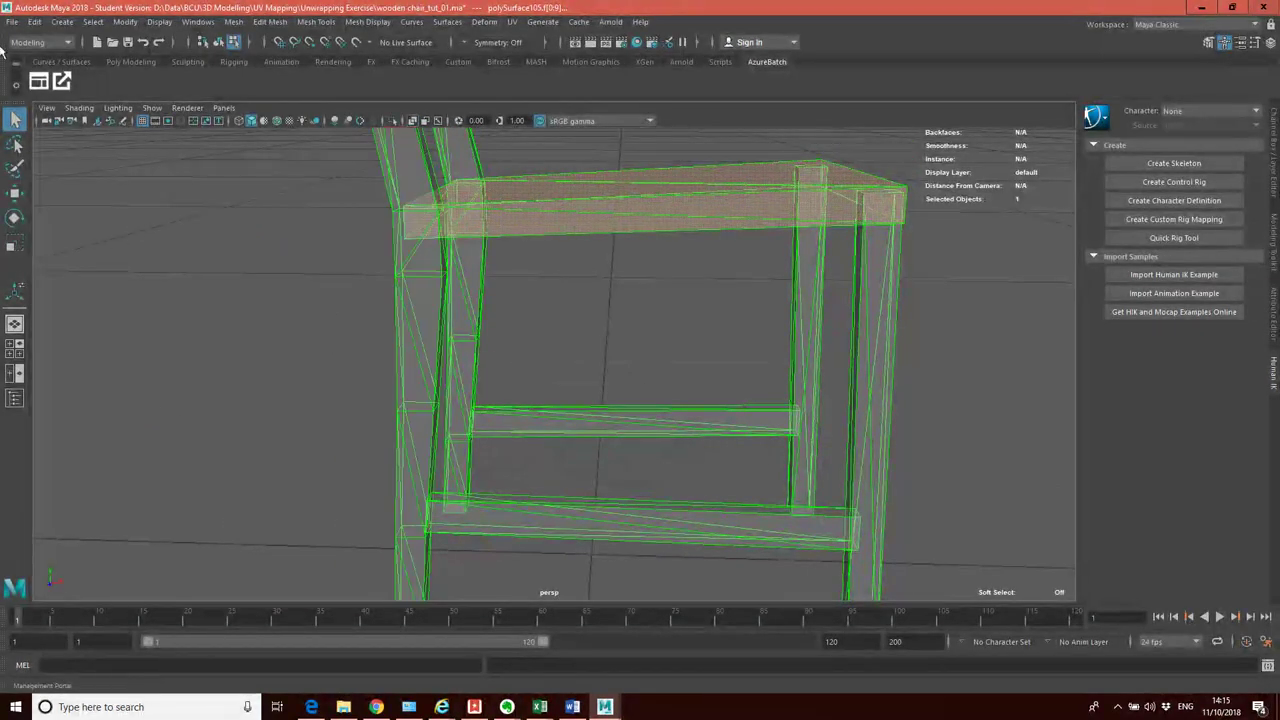
pyautogui.click(79, 107)
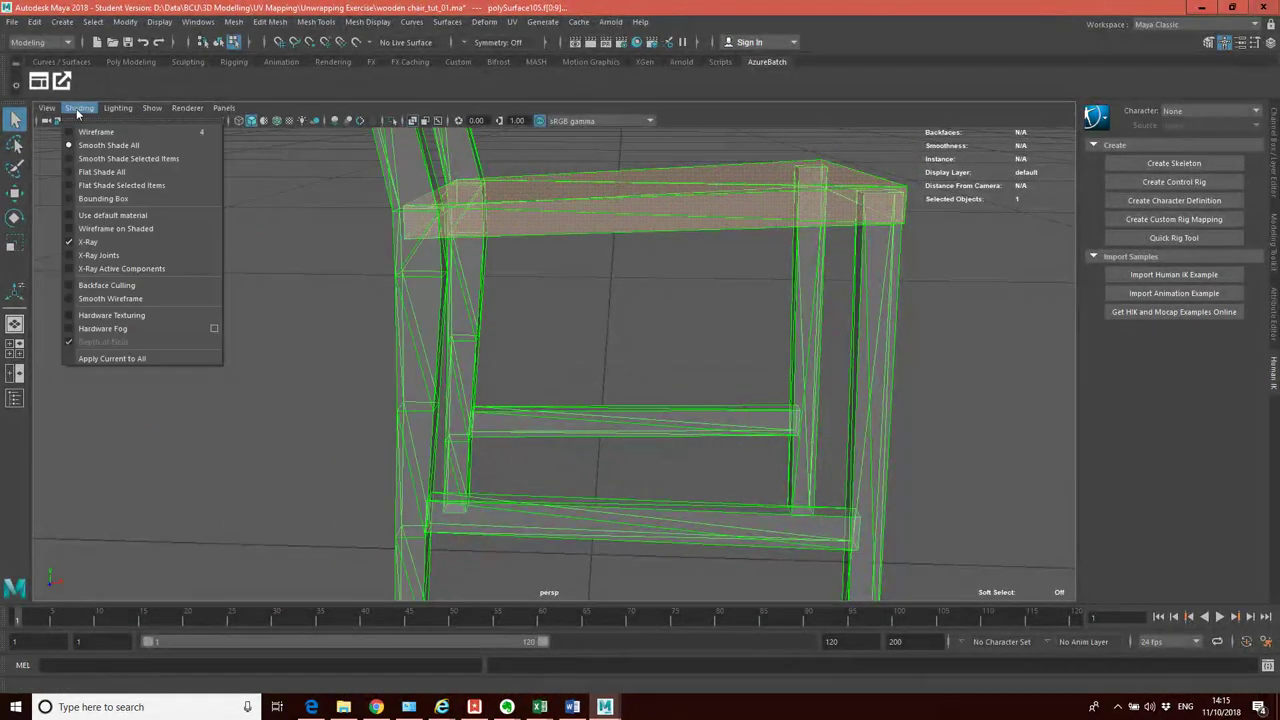
pyautogui.click(87, 242)
pyautogui.moveTo(536, 255)
pyautogui.keyDown('alt'); pyautogui.mouseDown()
pyautogui.moveTo(498, 328)
pyautogui.moveTo(390, 218)
pyautogui.mouseUp(); pyautogui.keyUp('alt')
pyautogui.moveTo(394, 226); pyautogui.dragTo(396, 268, button='right')
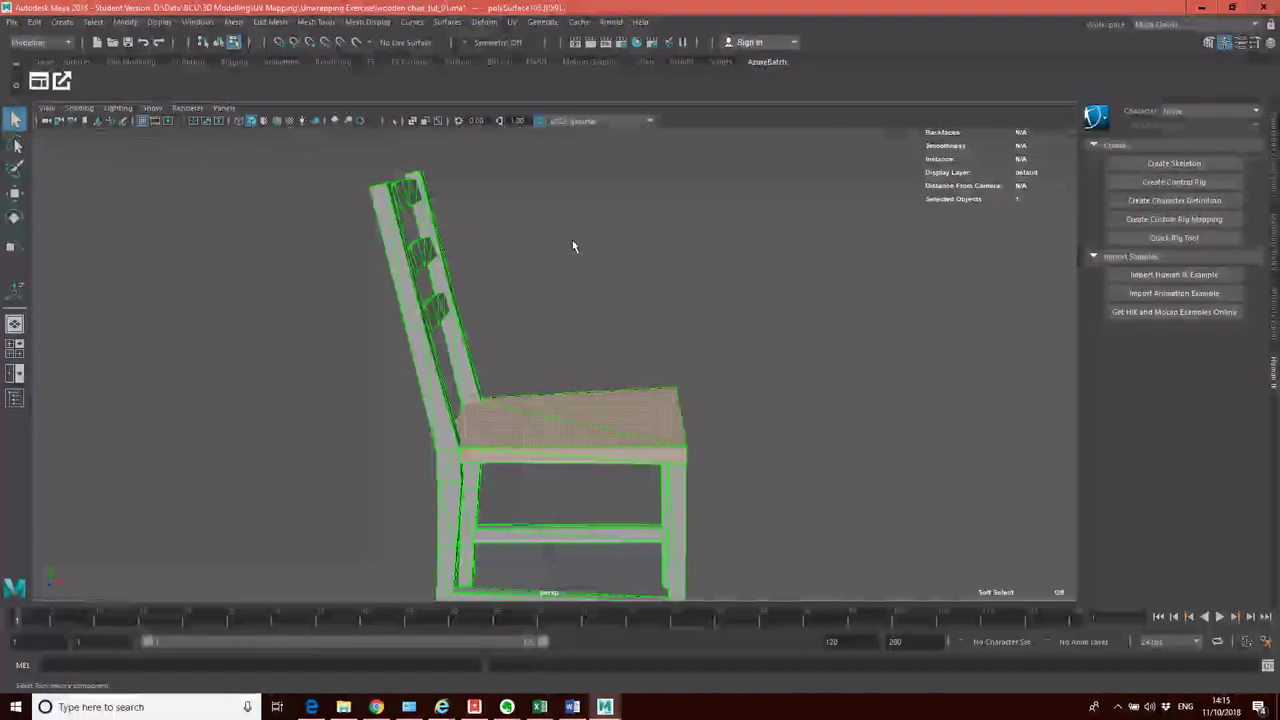
pyautogui.moveTo(574, 229)
pyautogui.keyDown('alt'); pyautogui.mouseDown()
pyautogui.moveTo(446, 247)
pyautogui.moveTo(583, 237)
pyautogui.moveTo(563, 237)
pyautogui.mouseUp(); pyautogui.keyUp('alt')
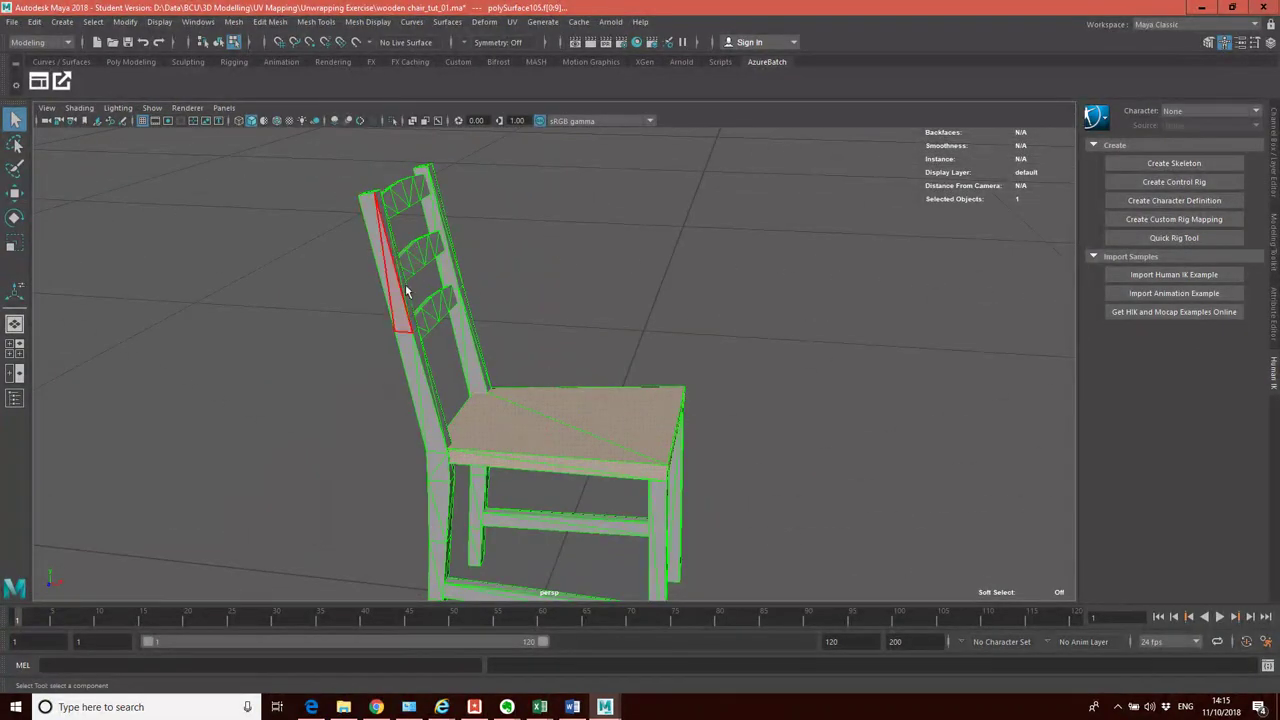
pyautogui.keyDown('alt'); pyautogui.moveTo(551, 277); pyautogui.dragTo(502, 286); pyautogui.keyUp('alt')
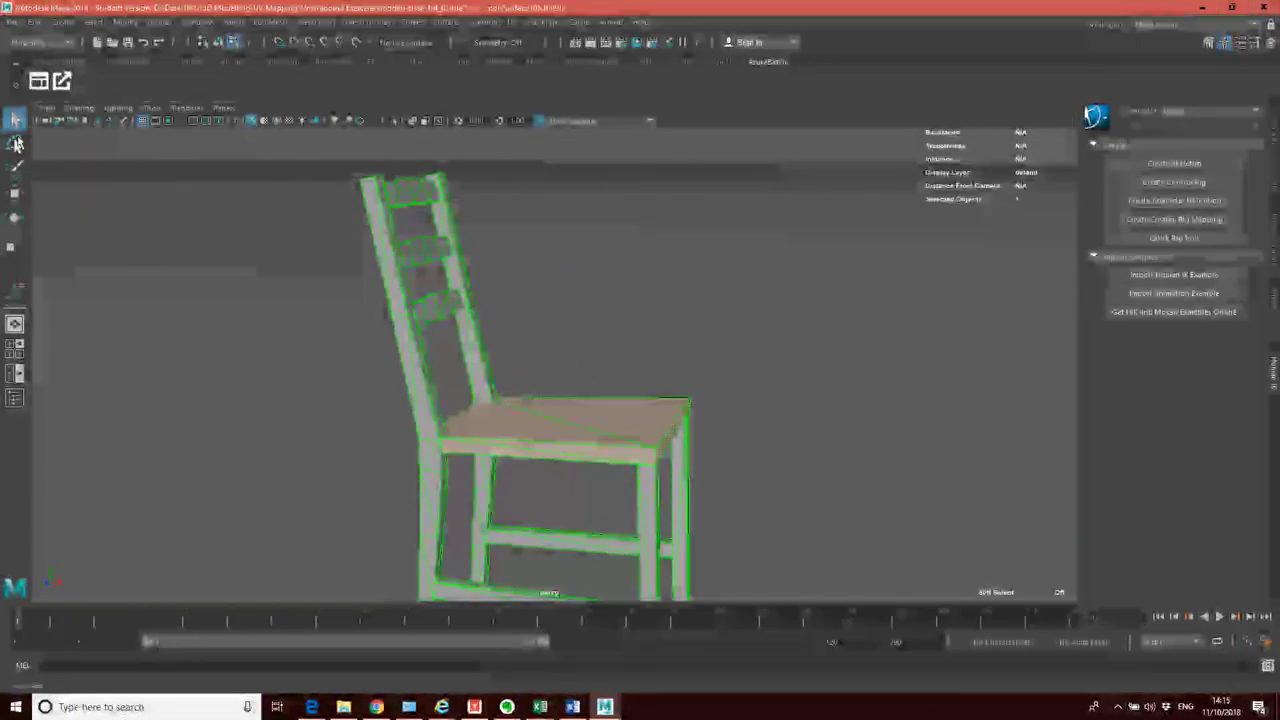
# Try to paint-select the back leg's faces on top of the existing seat selection, and clear the whole selection
pyautogui.click(15, 168)
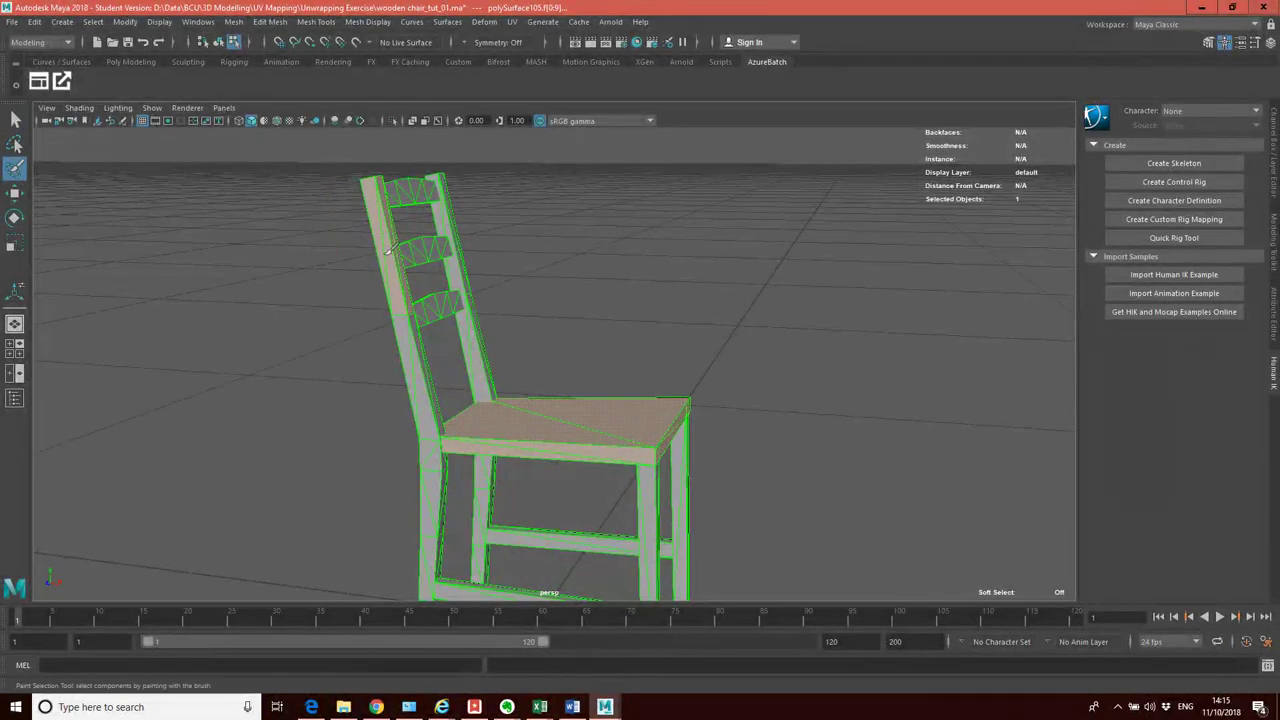
pyautogui.keyDown('alt'); pyautogui.moveTo(474, 420); pyautogui.dragTo(382, 270); pyautogui.keyUp('alt')
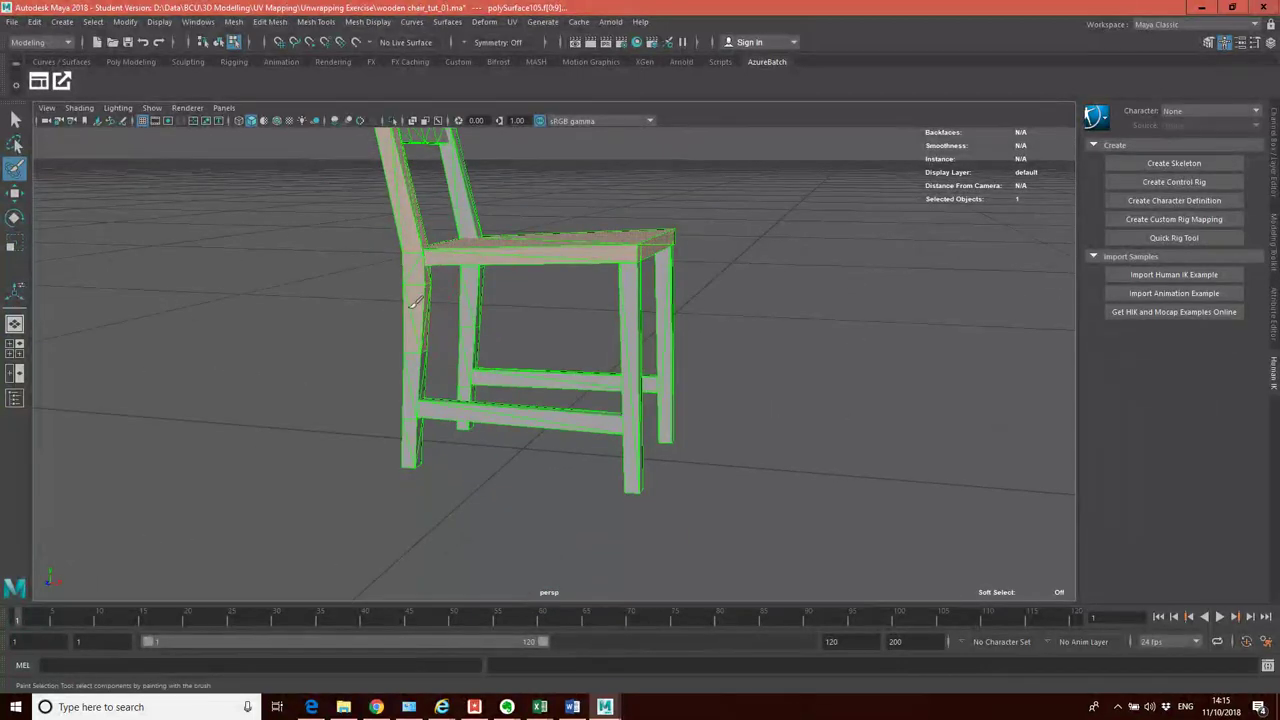
pyautogui.moveTo(413, 443)
pyautogui.keyDown('alt'); pyautogui.mouseDown()
pyautogui.moveTo(437, 452)
pyautogui.moveTo(409, 434)
pyautogui.mouseUp(); pyautogui.keyUp('alt')
pyautogui.scroll(3, 406, 442)
pyautogui.keyDown('alt'); pyautogui.moveTo(444, 390); pyautogui.dragTo(505, 135); pyautogui.keyUp('alt')
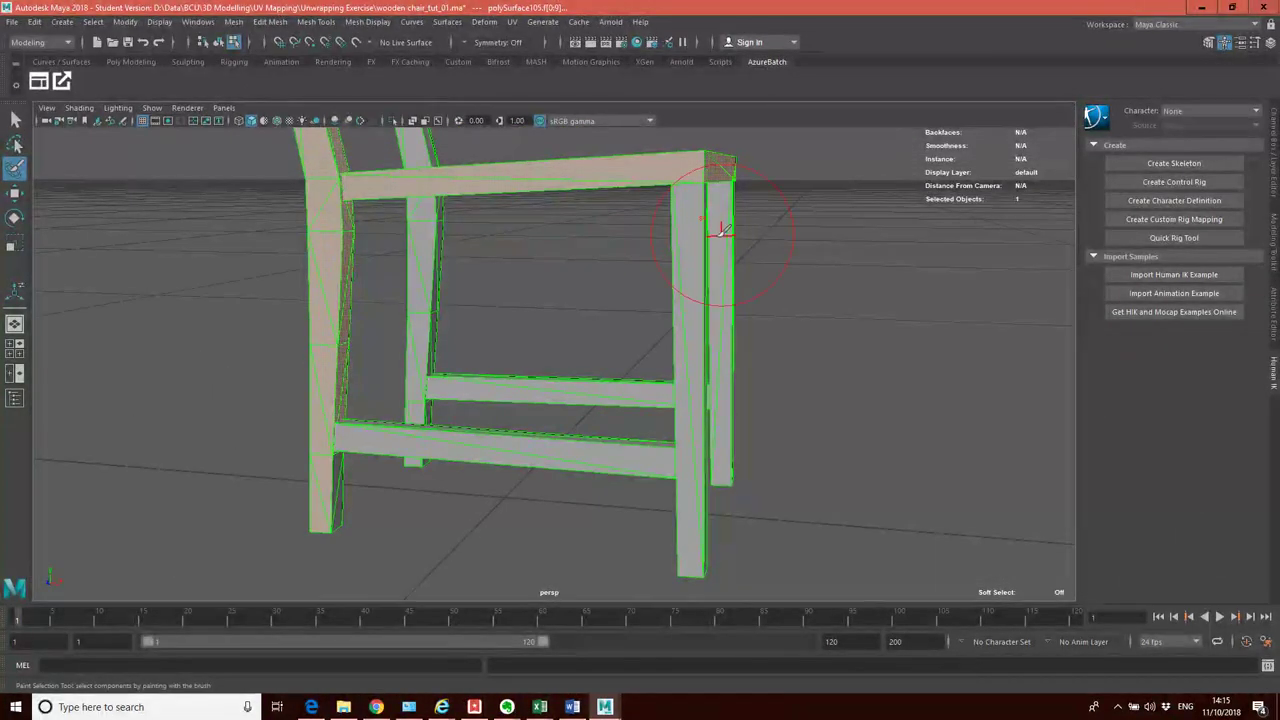
pyautogui.press('q')
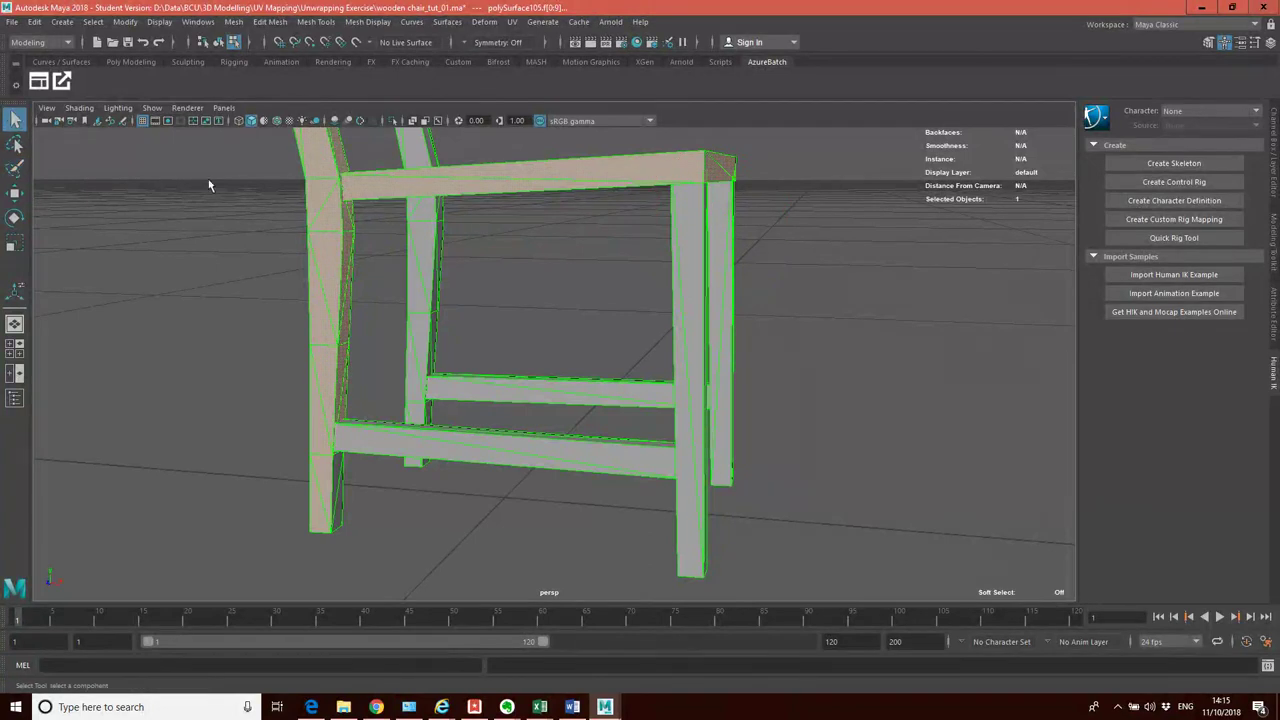
pyautogui.click(803, 237)
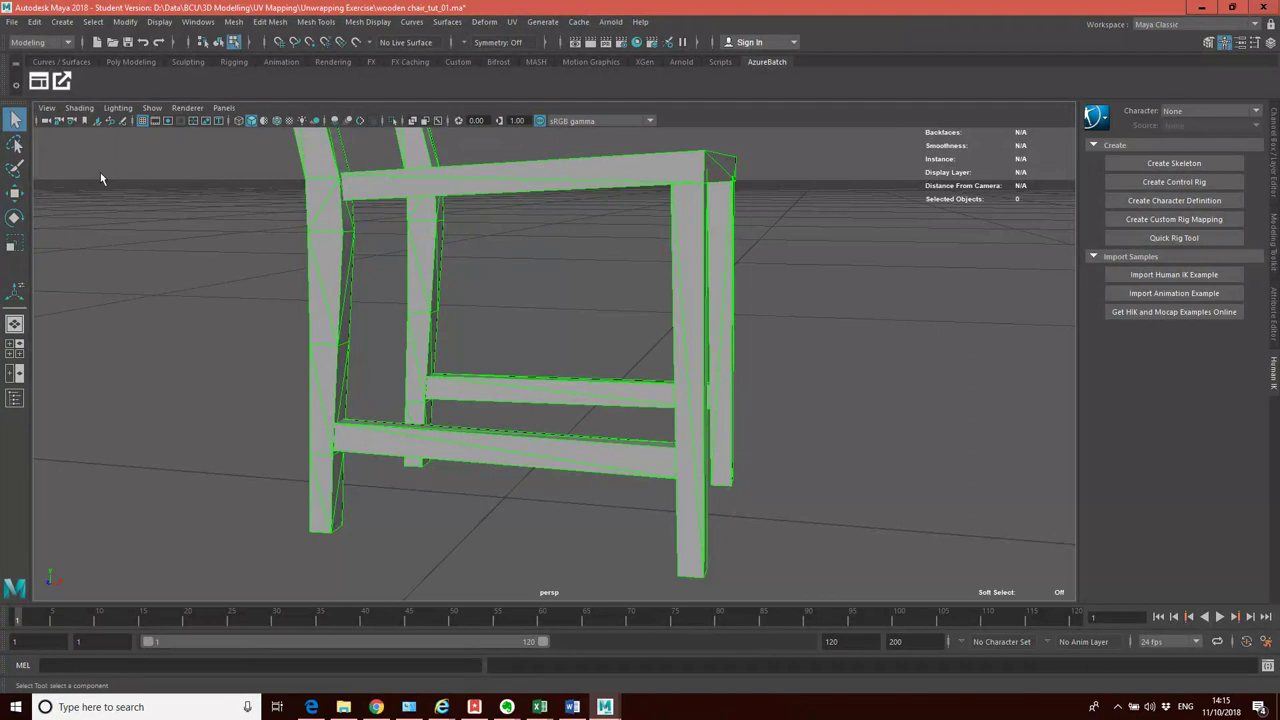
# Paint-select the back leg's faces from the foot up to the seat with the Paint Selection Tool
pyautogui.click(15, 168)
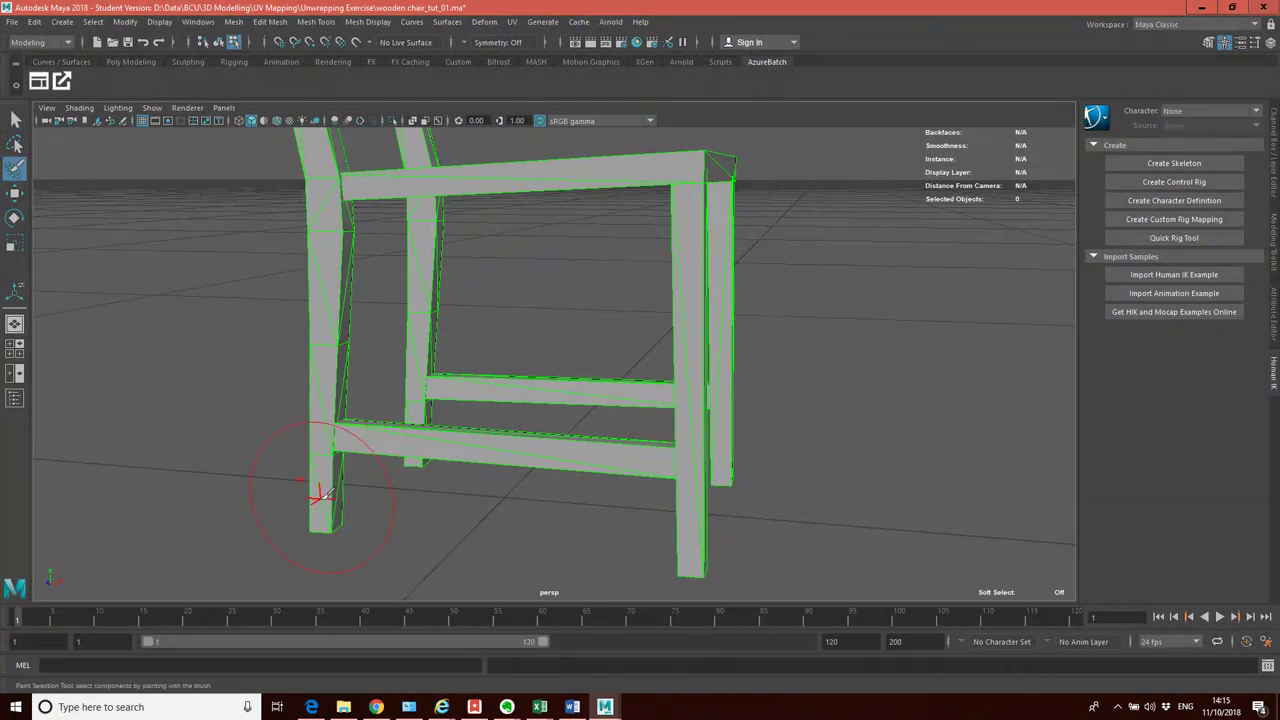
pyautogui.moveTo(333, 431); pyautogui.dragTo(340, 253)
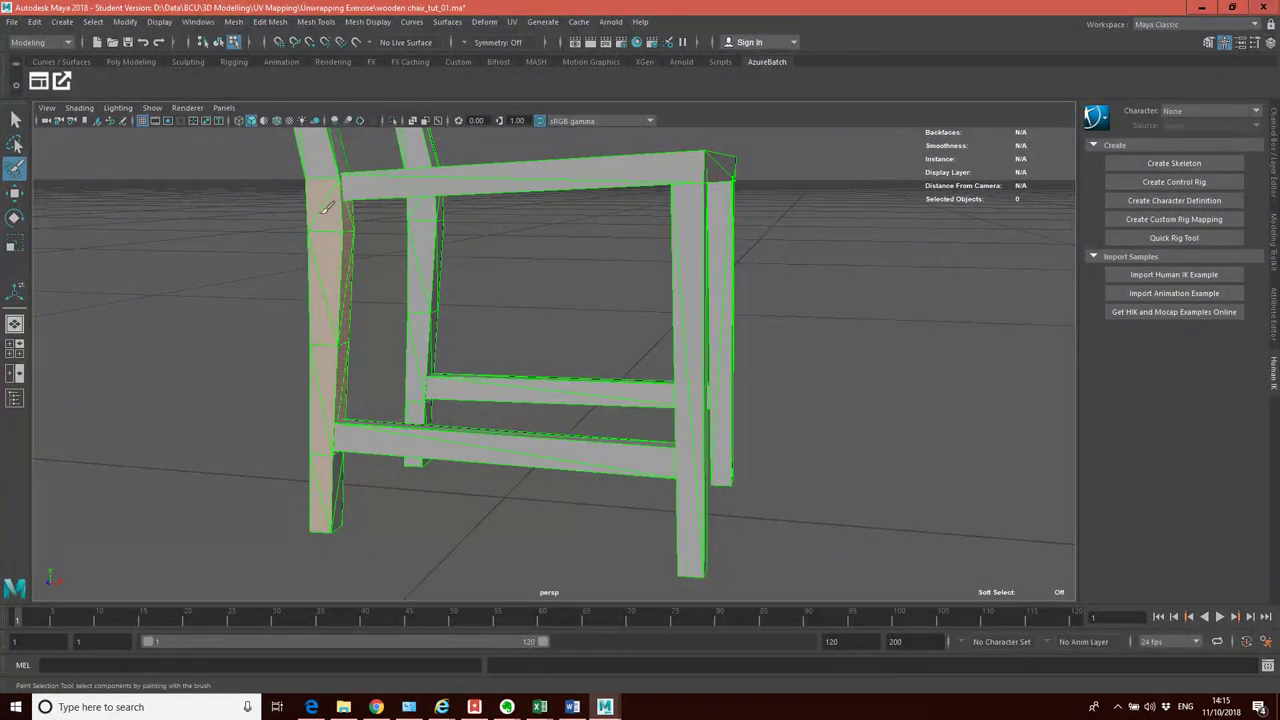
pyautogui.moveTo(365, 300)
pyautogui.keyDown('alt'); pyautogui.mouseDown()
pyautogui.moveTo(310, 373)
pyautogui.moveTo(219, 383)
pyautogui.moveTo(214, 409)
pyautogui.mouseUp(); pyautogui.keyUp('alt')
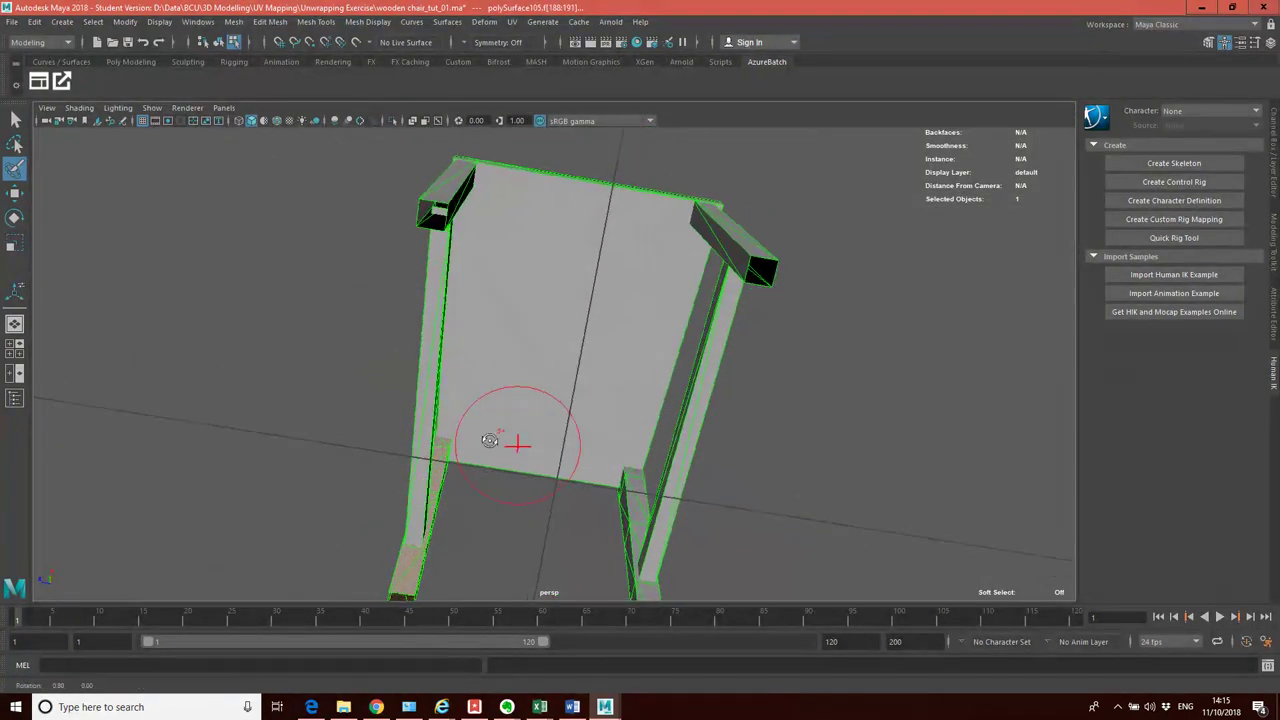
pyautogui.keyDown('alt'); pyautogui.moveTo(509, 437); pyautogui.dragTo(651, 351); pyautogui.keyUp('alt')
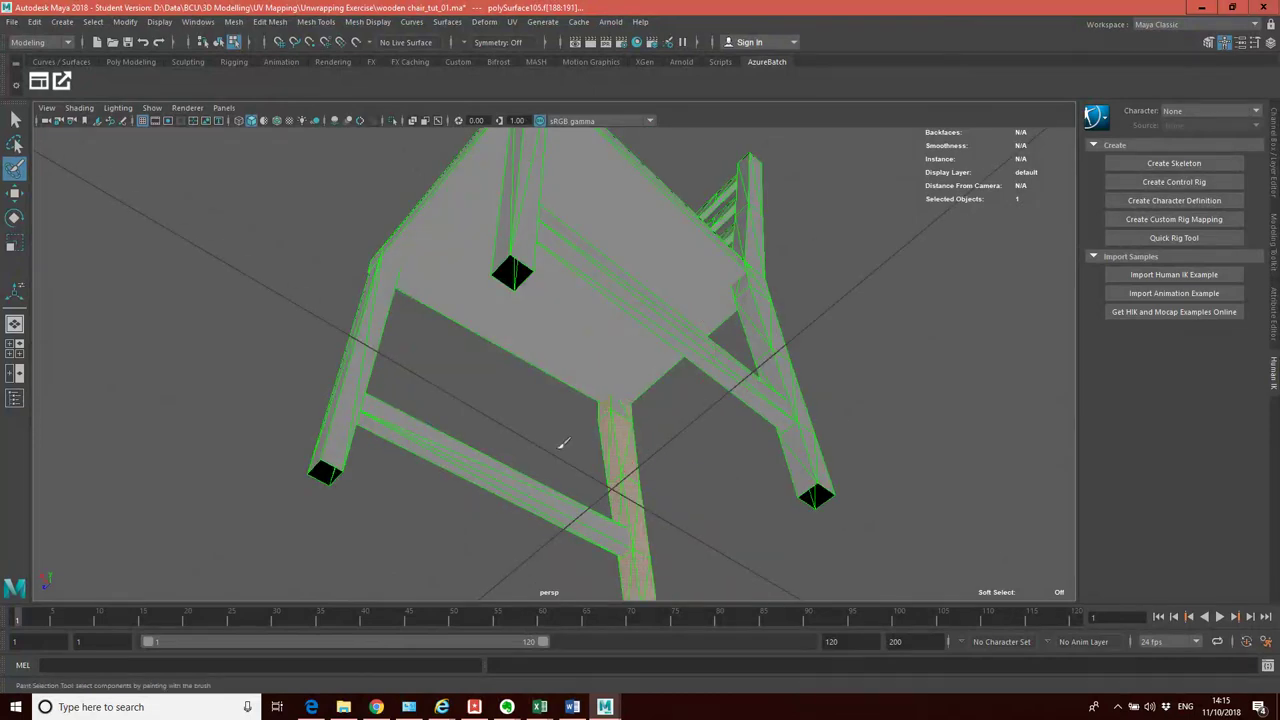
pyautogui.keyDown('alt'); pyautogui.moveTo(563, 447); pyautogui.dragTo(720, 449); pyautogui.keyUp('alt')
pyautogui.moveTo(437, 423)
pyautogui.keyDown('alt'); pyautogui.mouseDown()
pyautogui.moveTo(347, 470)
pyautogui.moveTo(429, 420)
pyautogui.moveTo(517, 403)
pyautogui.moveTo(440, 406)
pyautogui.mouseUp(); pyautogui.keyUp('alt')
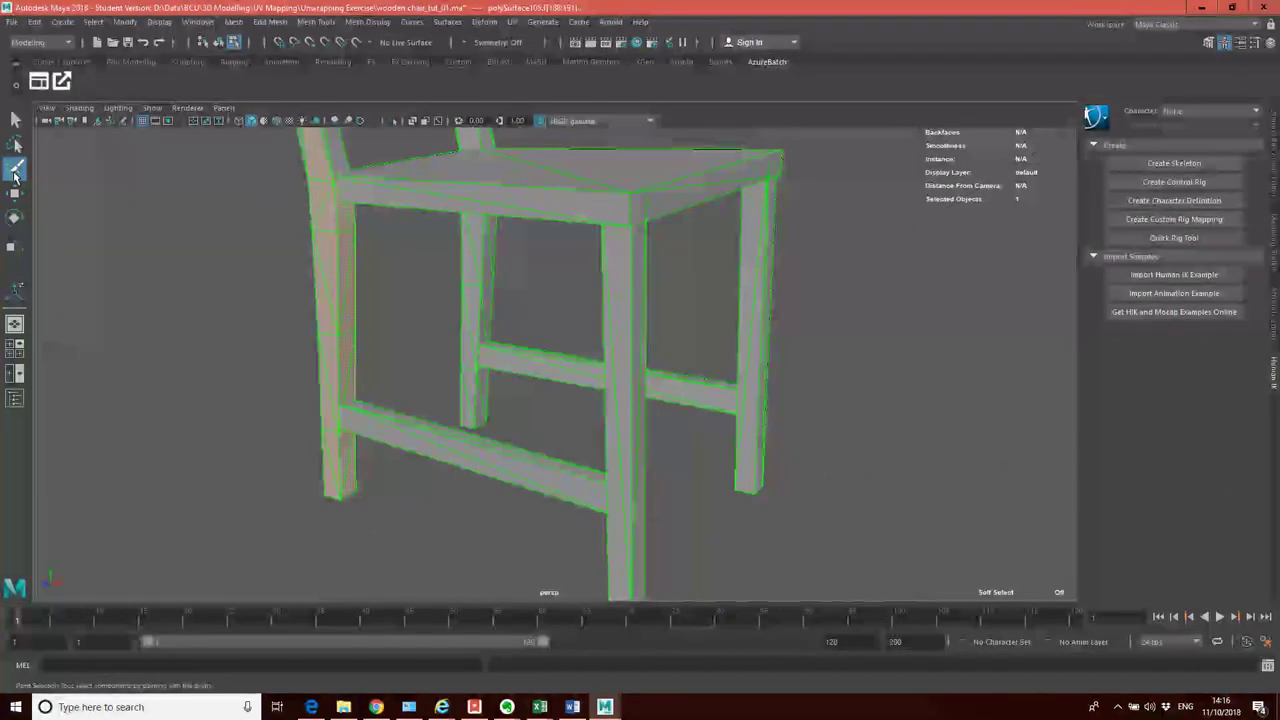
# Show the Paint Selection Tool's settings beside the chair and extend the selection up the backrest post's outer faces
pyautogui.doubleClick(14, 172)
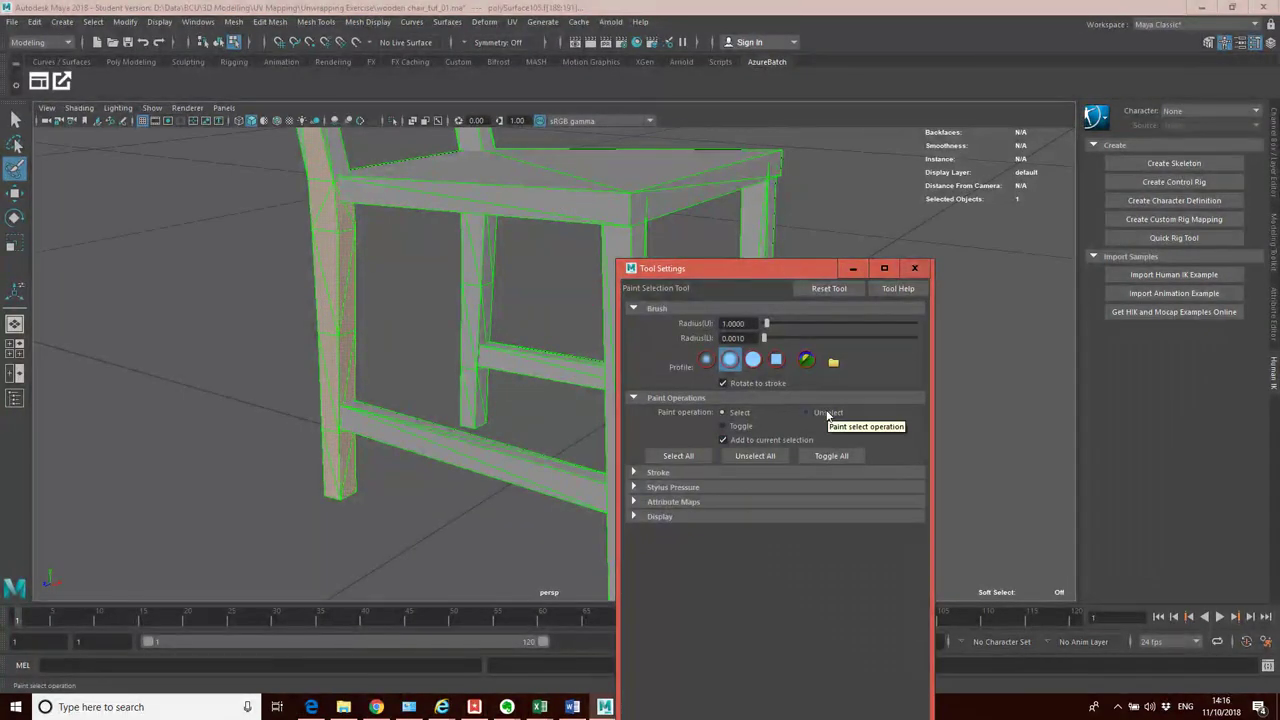
pyautogui.moveTo(746, 274); pyautogui.dragTo(1017, 198)
pyautogui.keyDown('alt'); pyautogui.moveTo(421, 309); pyautogui.dragTo(400, 390); pyautogui.keyUp('alt')
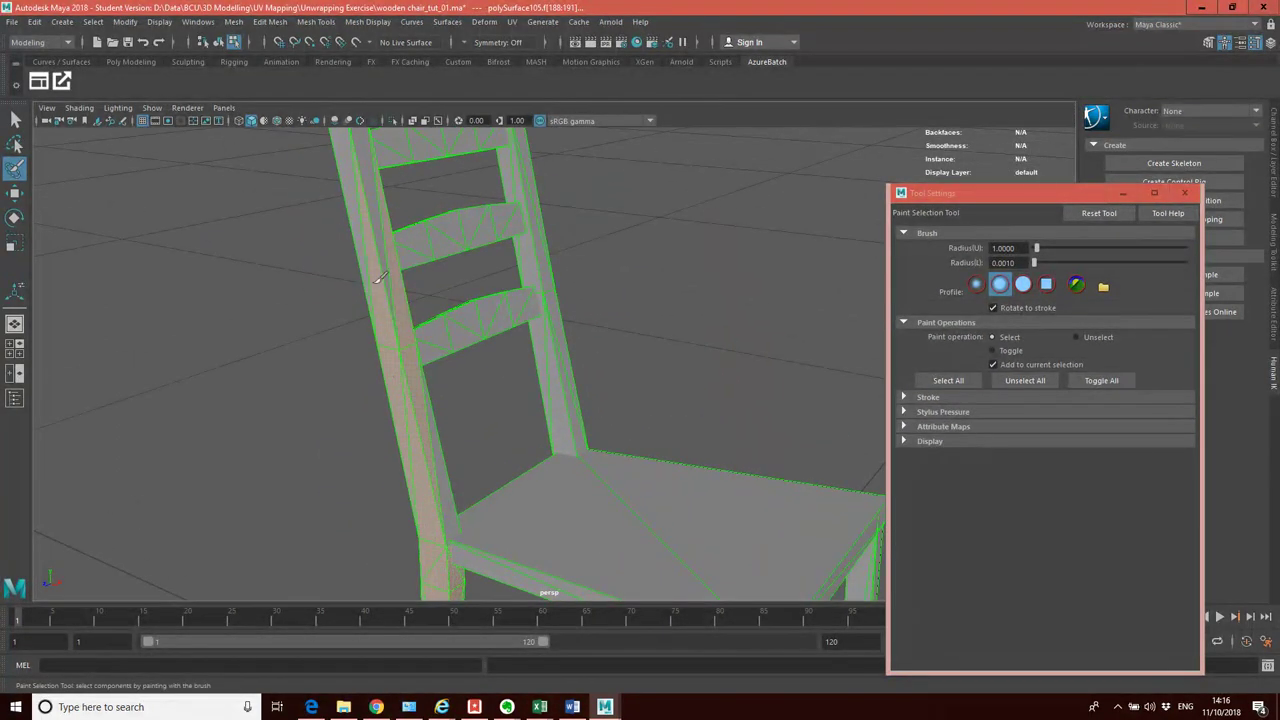
pyautogui.moveTo(365, 245)
pyautogui.keyDown('alt'); pyautogui.mouseDown()
pyautogui.moveTo(437, 390)
pyautogui.moveTo(394, 280)
pyautogui.mouseUp(); pyautogui.keyUp('alt')
# Paint-select the rear faces of the same leg and backrest post up to the top
pyautogui.moveTo(407, 345)
pyautogui.keyDown('alt'); pyautogui.mouseDown()
pyautogui.moveTo(357, 323)
pyautogui.moveTo(592, 330)
pyautogui.mouseUp(); pyautogui.keyUp('alt')
pyautogui.moveTo(683, 474); pyautogui.dragTo(681, 300)
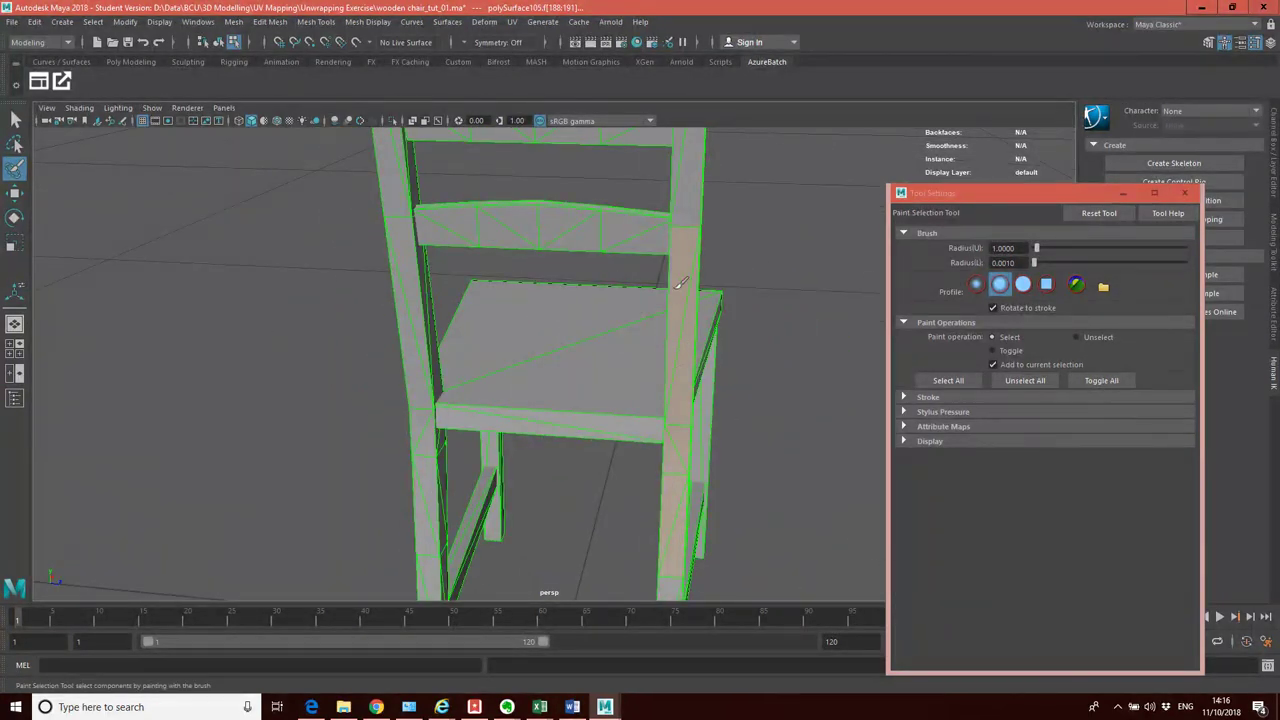
pyautogui.keyDown('alt'); pyautogui.moveTo(676, 250); pyautogui.dragTo(643, 343); pyautogui.keyUp('alt')
pyautogui.click(643, 343)
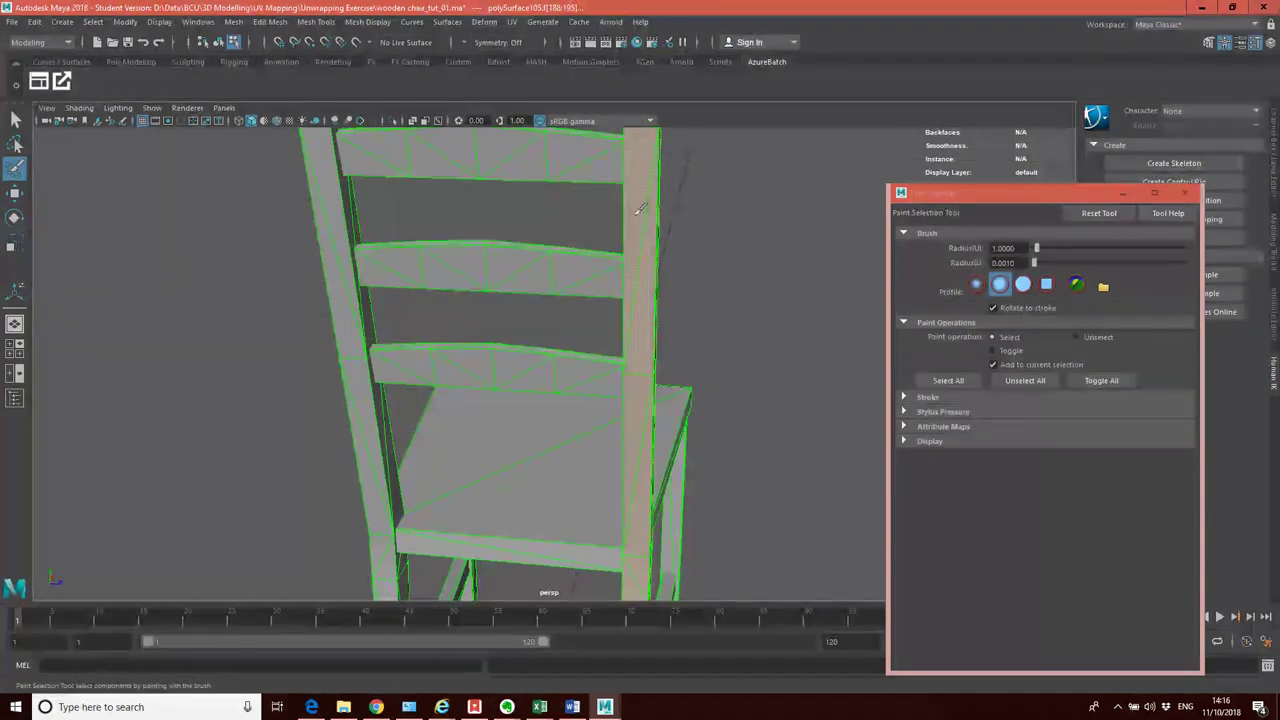
# Add the remaining inner, front and end faces of the same back leg and post to the selection
pyautogui.scroll(-5, 683, 393)
pyautogui.keyDown('alt'); pyautogui.moveTo(681, 440); pyautogui.dragTo(607, 428); pyautogui.keyUp('alt')
pyautogui.moveTo(610, 358)
pyautogui.keyDown('alt'); pyautogui.mouseDown()
pyautogui.moveTo(612, 402)
pyautogui.moveTo(726, 400)
pyautogui.moveTo(566, 371)
pyautogui.moveTo(501, 401)
pyautogui.moveTo(657, 371)
pyautogui.moveTo(594, 223)
pyautogui.moveTo(595, 375)
pyautogui.mouseUp(); pyautogui.keyUp('alt')
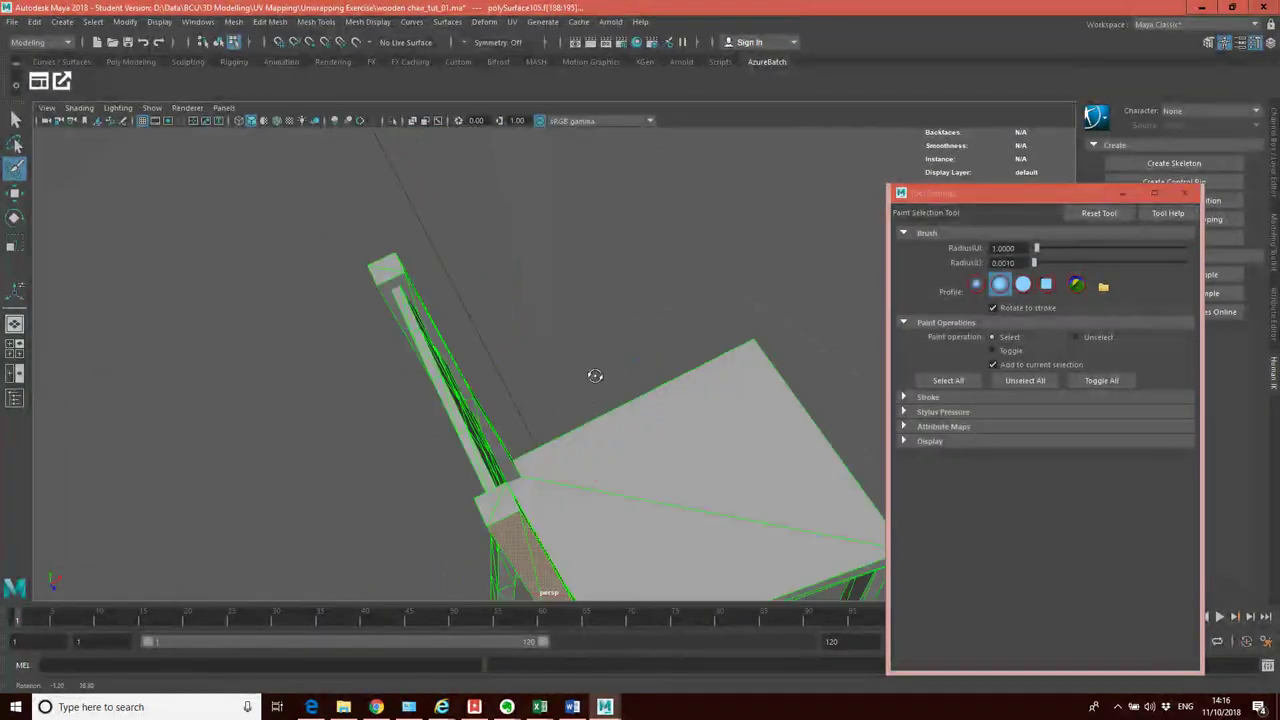
pyautogui.keyDown('alt'); pyautogui.moveTo(507, 508); pyautogui.dragTo(443, 500); pyautogui.keyUp('alt')
pyautogui.keyDown('alt'); pyautogui.moveTo(609, 434); pyautogui.dragTo(429, 423); pyautogui.keyUp('alt')
# Move the selected back leg away from the chair to check that every face is included, and undo the move
pyautogui.click(14, 192)
pyautogui.scroll(-3, 440, 425)
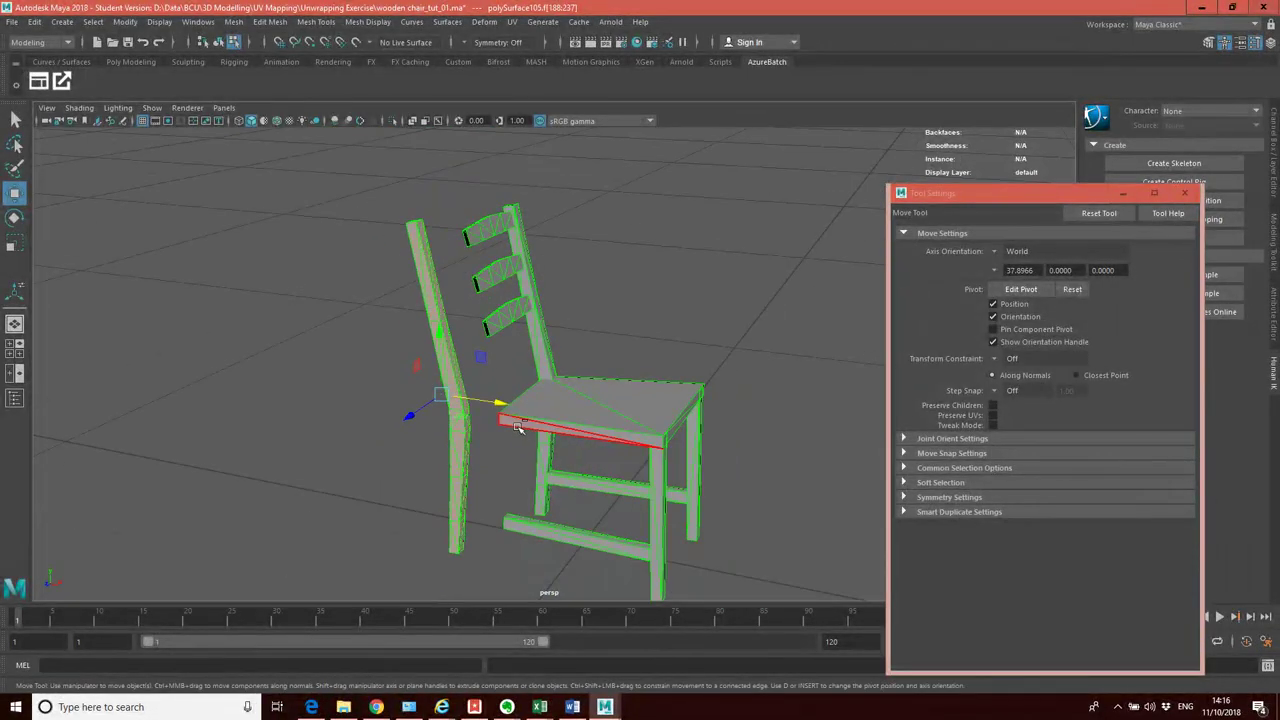
pyautogui.keyDown('alt'); pyautogui.moveTo(518, 426); pyautogui.dragTo(591, 437); pyautogui.keyUp('alt')
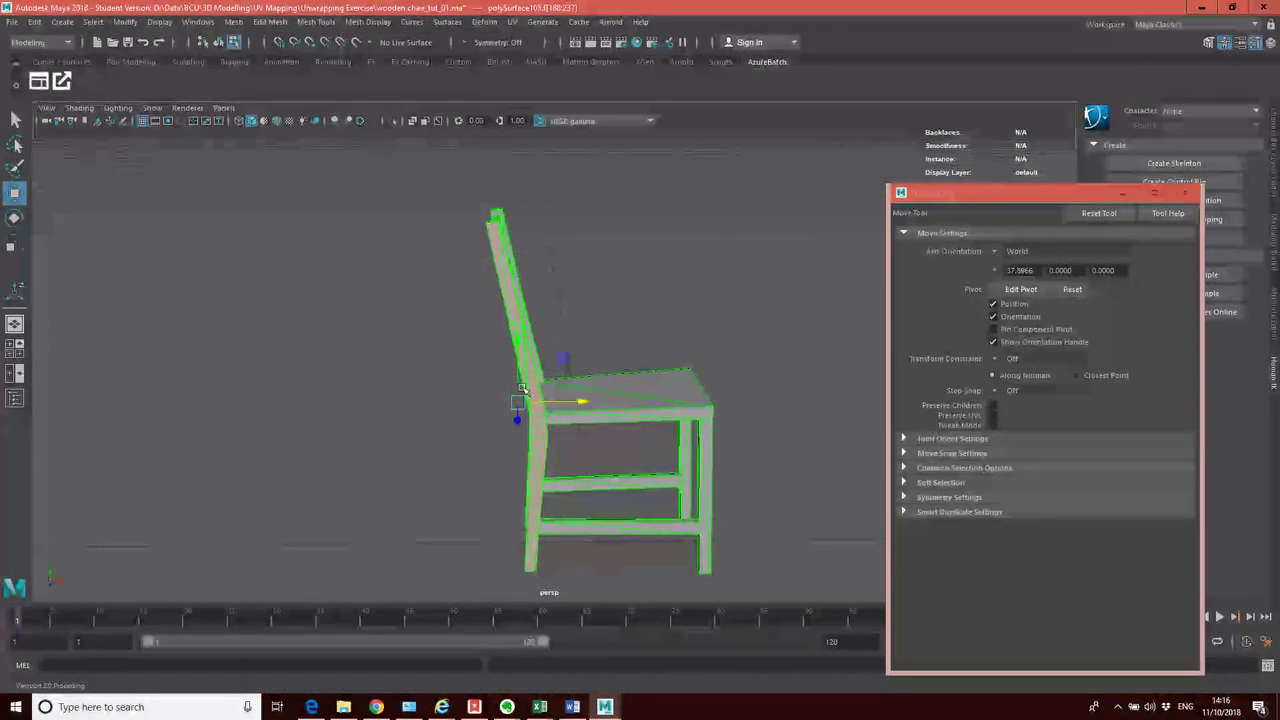
pyautogui.keyDown('alt'); pyautogui.moveTo(600, 370); pyautogui.dragTo(638, 343); pyautogui.keyUp('alt')
pyautogui.keyDown('alt'); pyautogui.moveTo(500, 337); pyautogui.dragTo(414, 280); pyautogui.keyUp('alt')
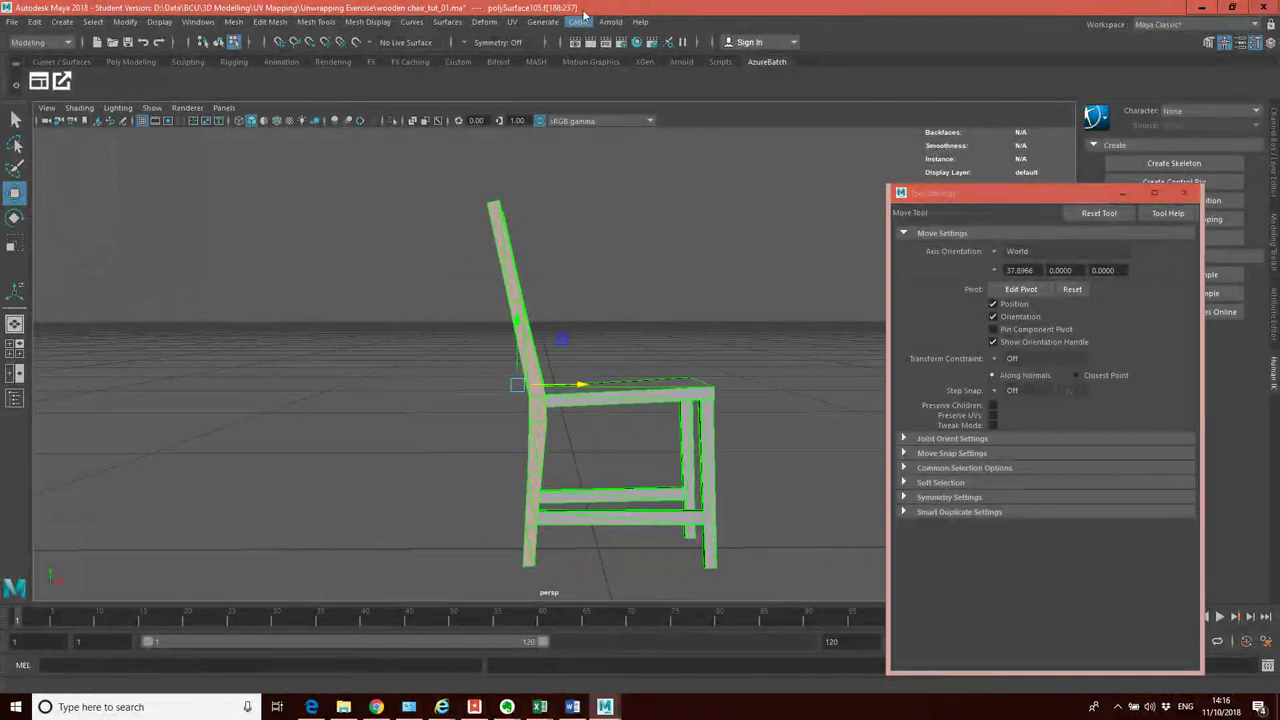
# Apply a planar UV projection from the Z axis to the selected back leg, fitted to the bounding box with the image ratio kept
pyautogui.click(512, 22)
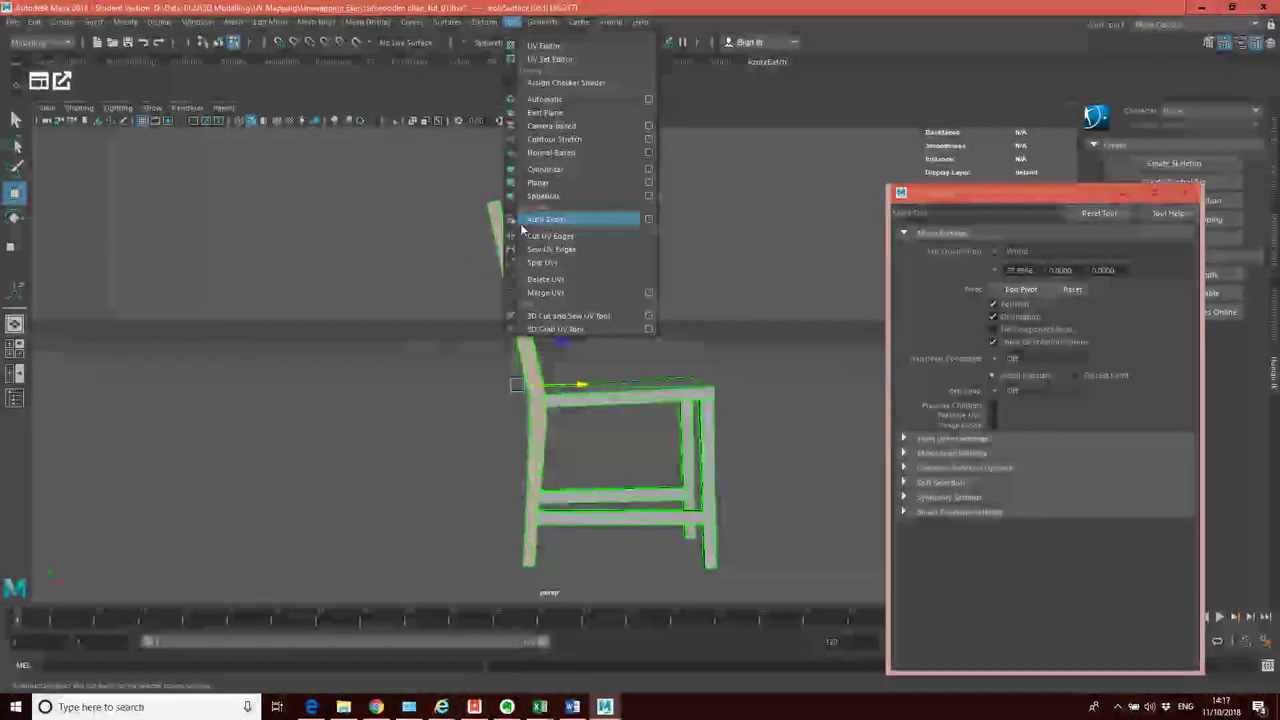
pyautogui.click(649, 183)
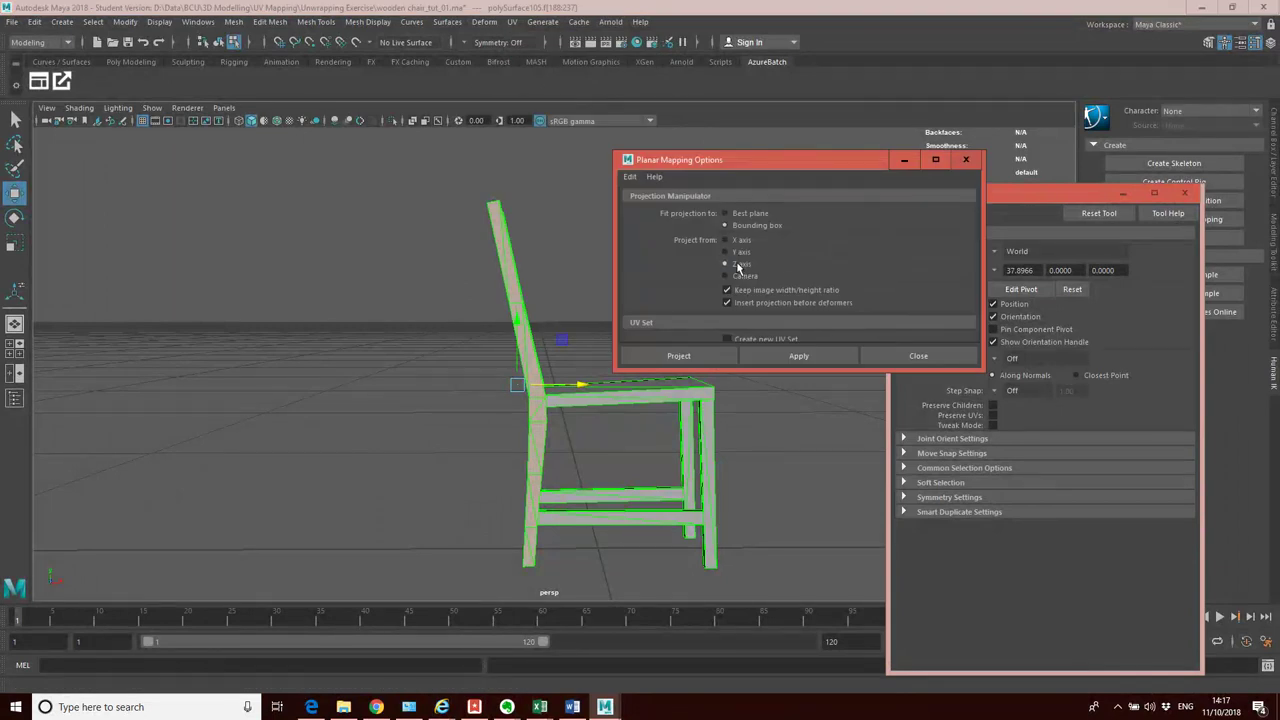
pyautogui.click(825, 362)
# Move the projected leg shell in the UV layout into the empty space beside the seat shell, clear of the unprojected parts
pyautogui.press('space')
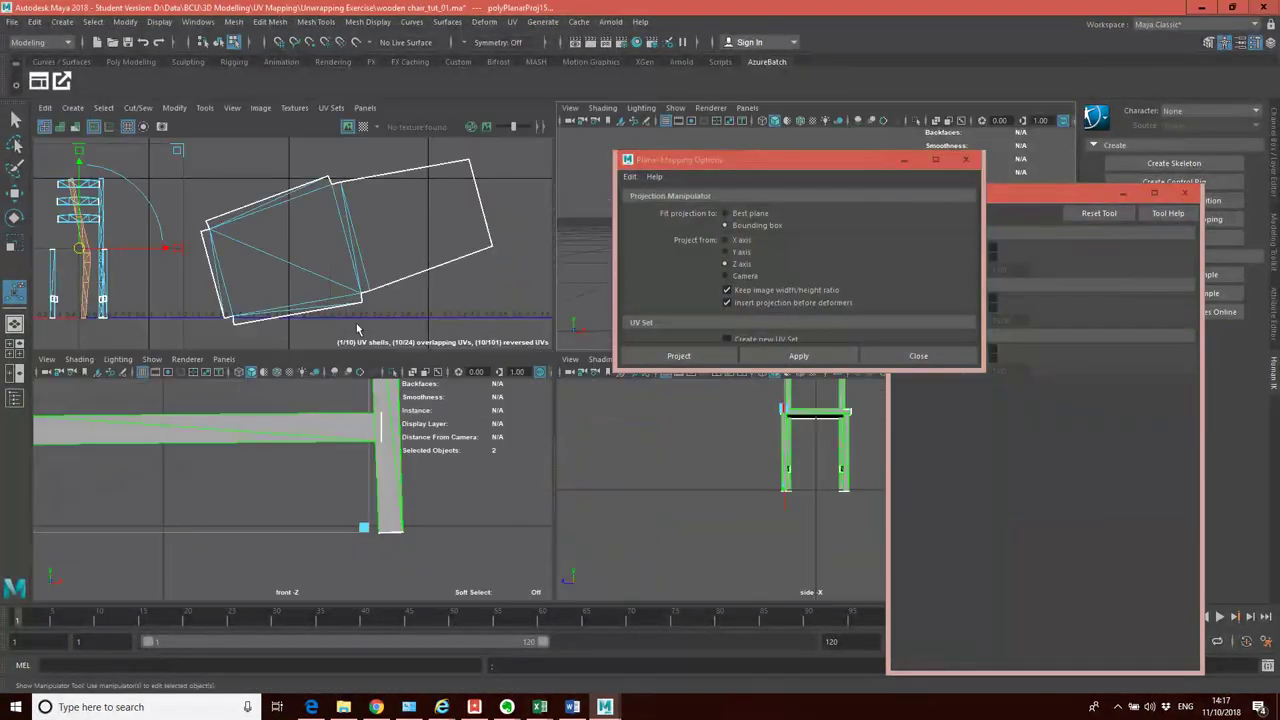
pyautogui.press('q')
pyautogui.scroll(2, 102, 276)
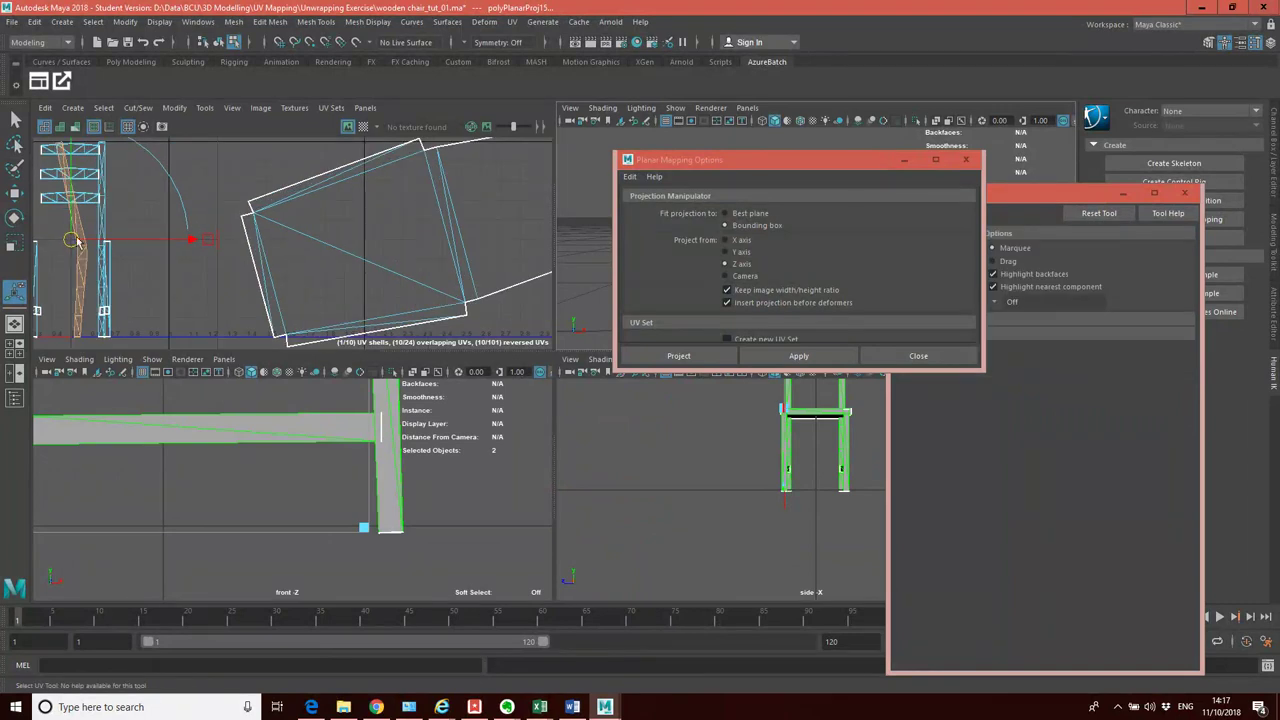
pyautogui.moveTo(193, 246); pyautogui.dragTo(323, 240)
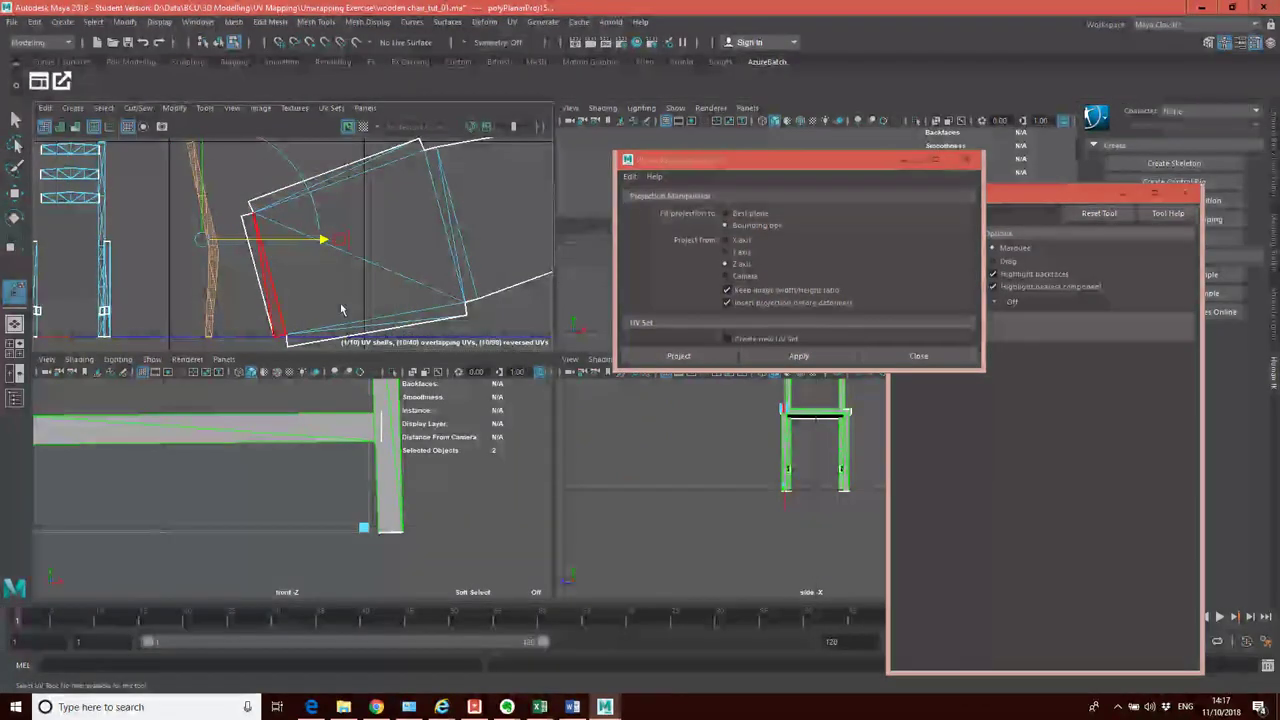
pyautogui.click(903, 162)
# Examine the back leg and backrest post from several sides to work out where the UV seam can go
pyautogui.press('t')
pyautogui.press('space')
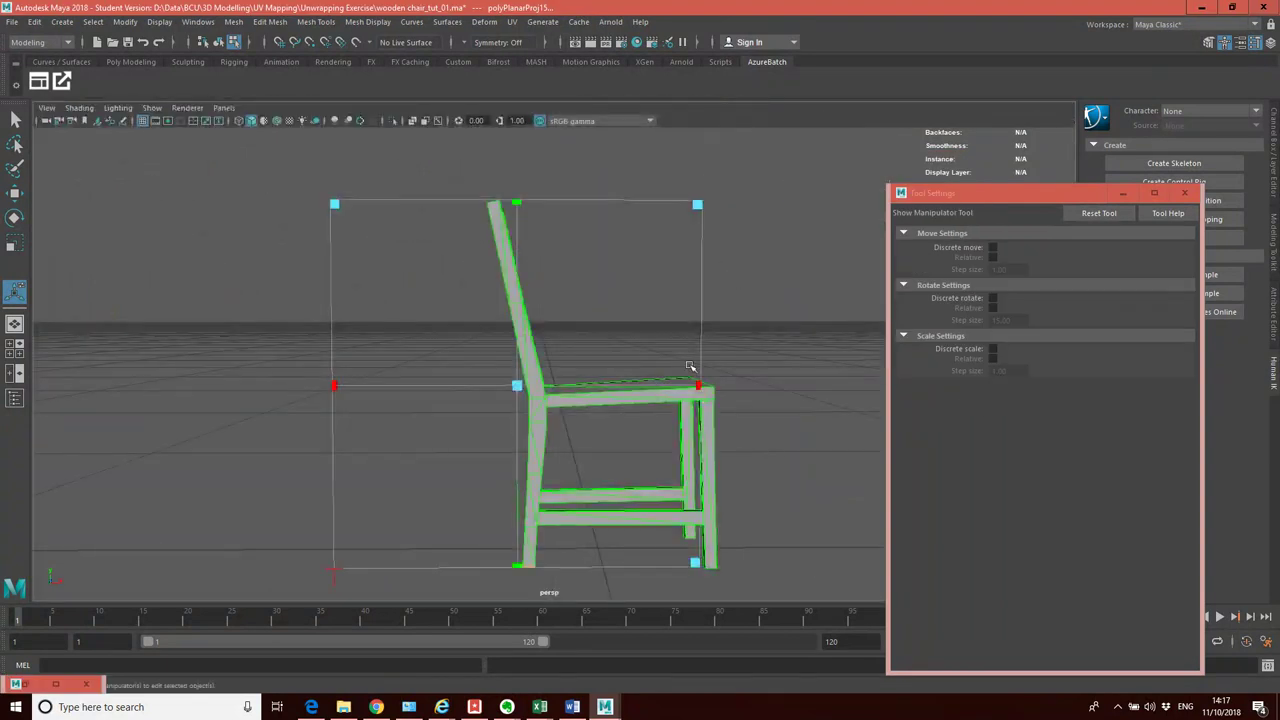
pyautogui.keyDown('alt'); pyautogui.moveTo(767, 331); pyautogui.dragTo(663, 351); pyautogui.keyUp('alt')
pyautogui.keyDown('alt'); pyautogui.moveTo(589, 320); pyautogui.dragTo(769, 317); pyautogui.keyUp('alt')
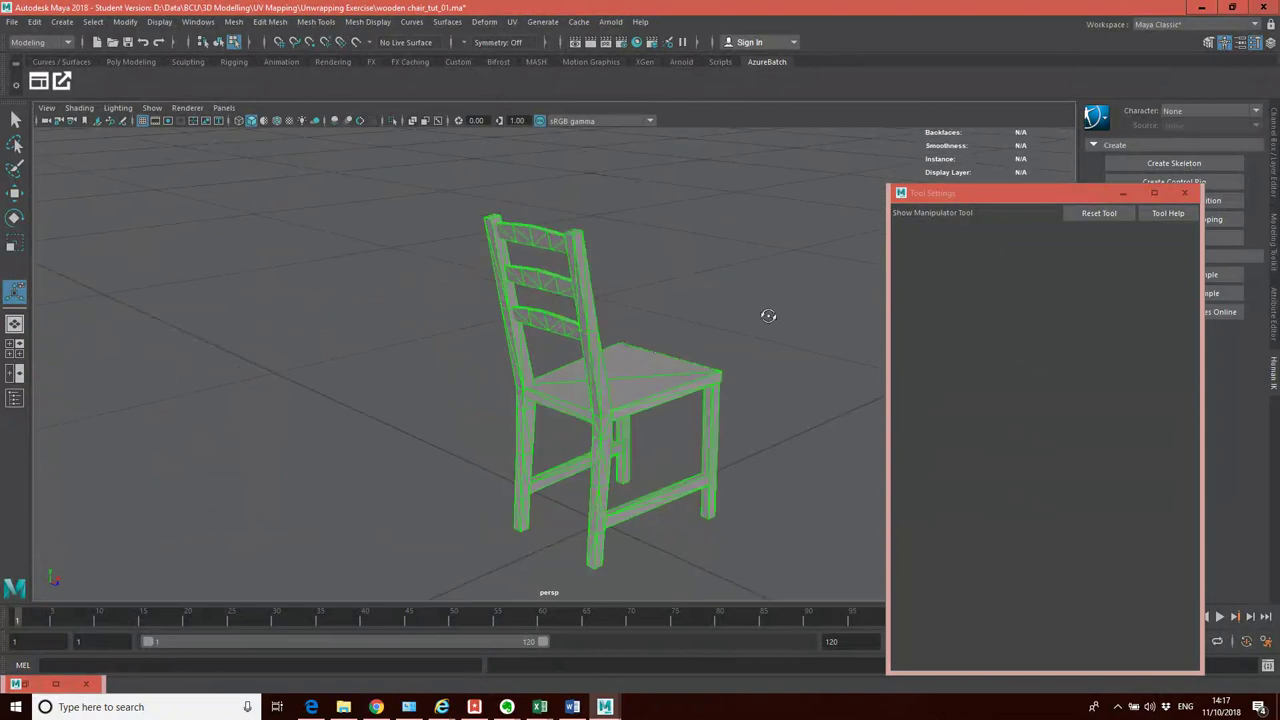
pyautogui.keyDown('alt'); pyautogui.moveTo(651, 342); pyautogui.dragTo(470, 290); pyautogui.keyUp('alt')
pyautogui.scroll(5, 487, 315)
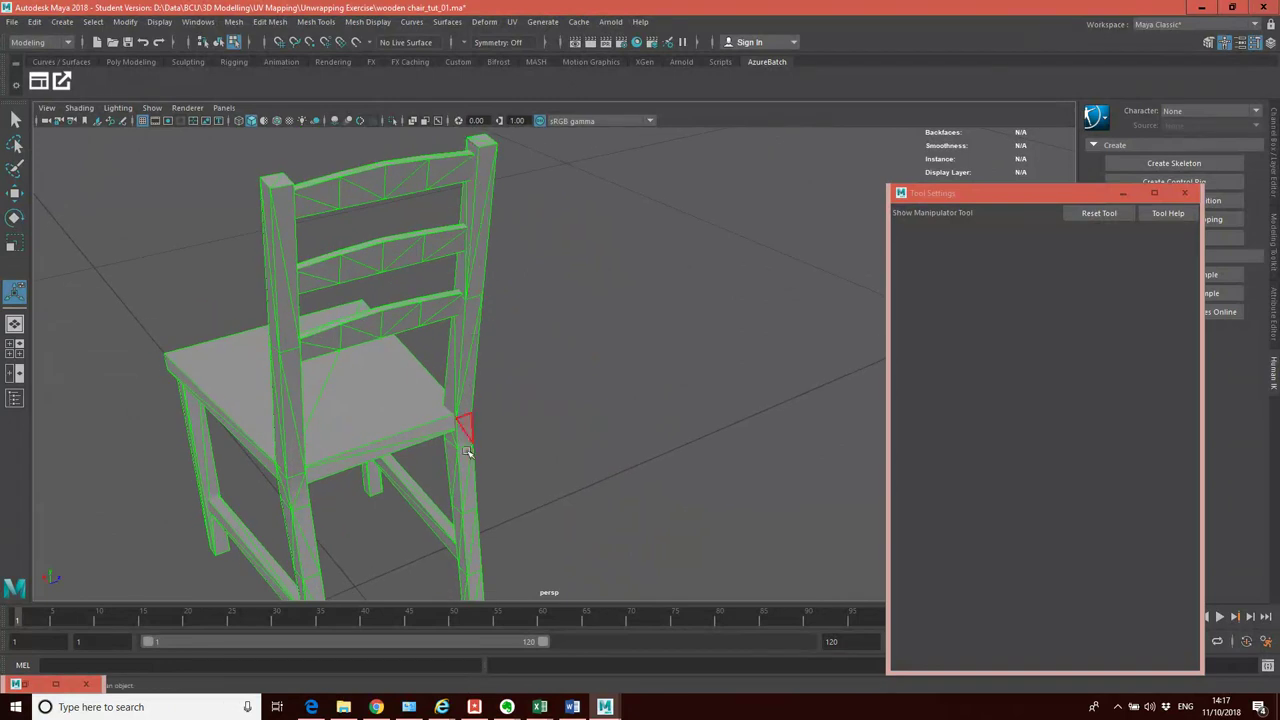
pyautogui.keyDown('alt'); pyautogui.moveTo(560, 358); pyautogui.dragTo(471, 377); pyautogui.keyUp('alt')
pyautogui.scroll(4, 466, 306)
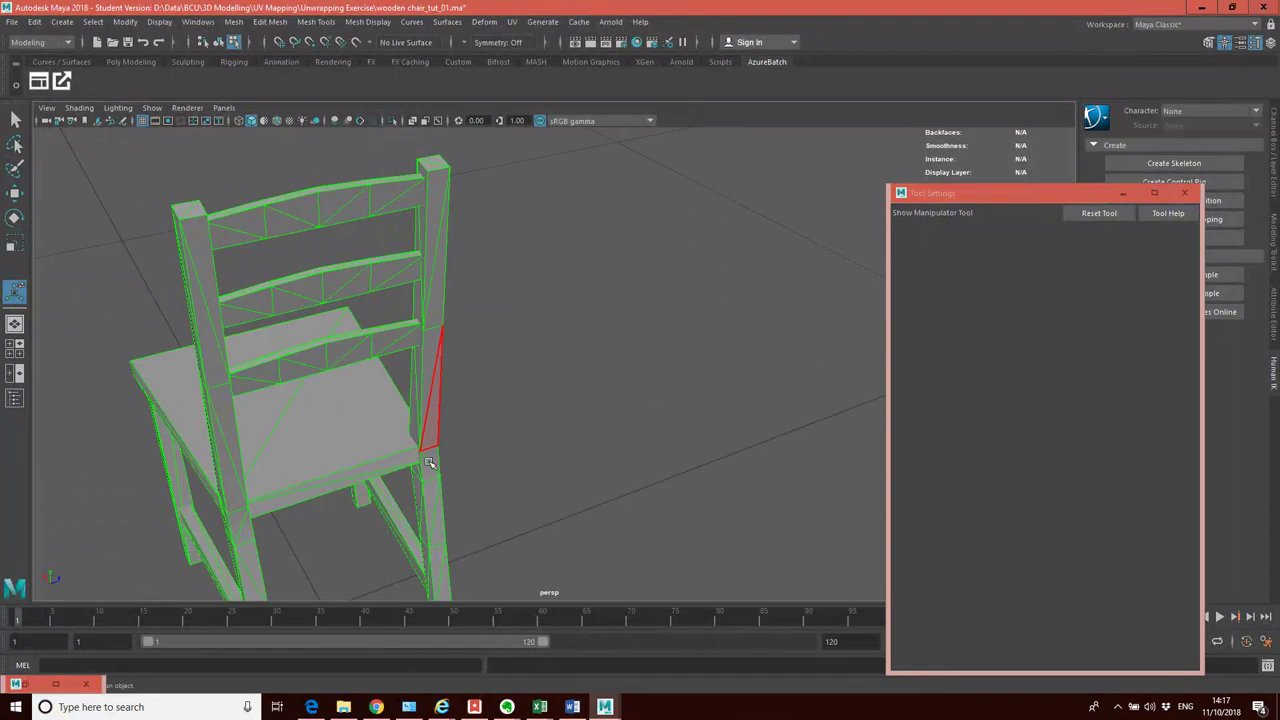
pyautogui.keyDown('alt'); pyautogui.moveTo(497, 432); pyautogui.dragTo(494, 414); pyautogui.keyUp('alt')
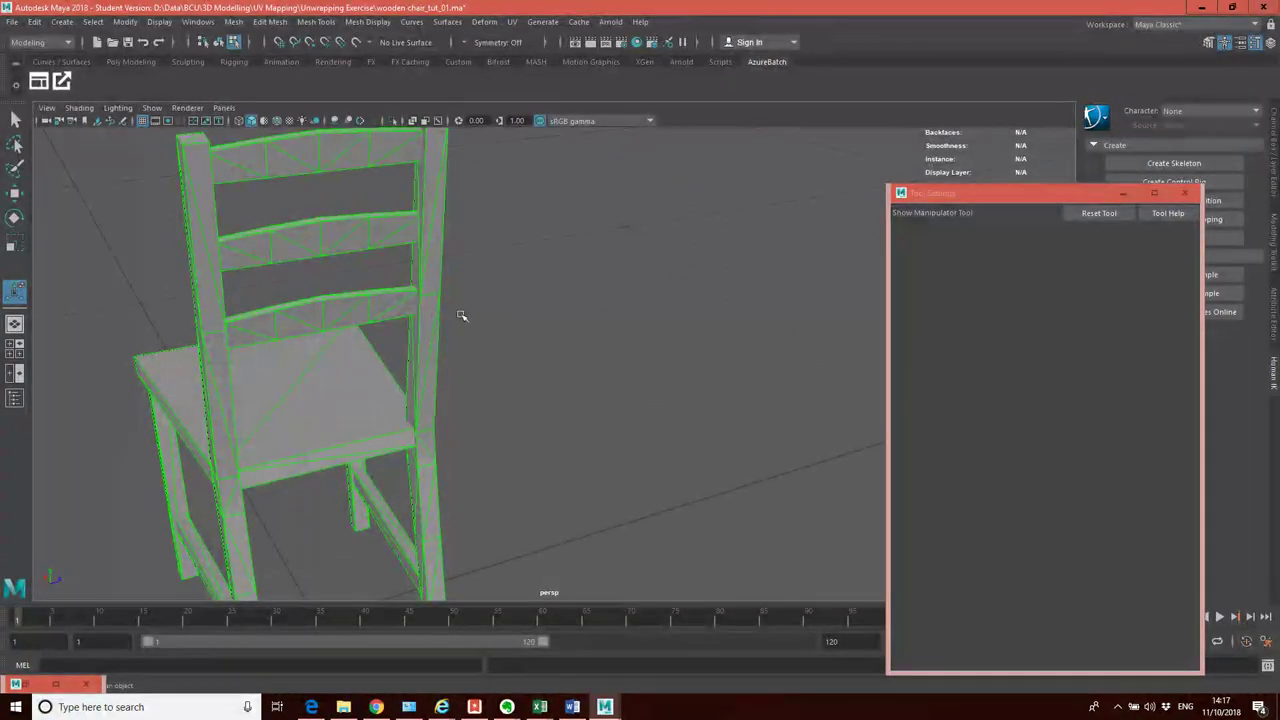
pyautogui.keyDown('alt'); pyautogui.moveTo(447, 350); pyautogui.dragTo(426, 427); pyautogui.keyUp('alt')
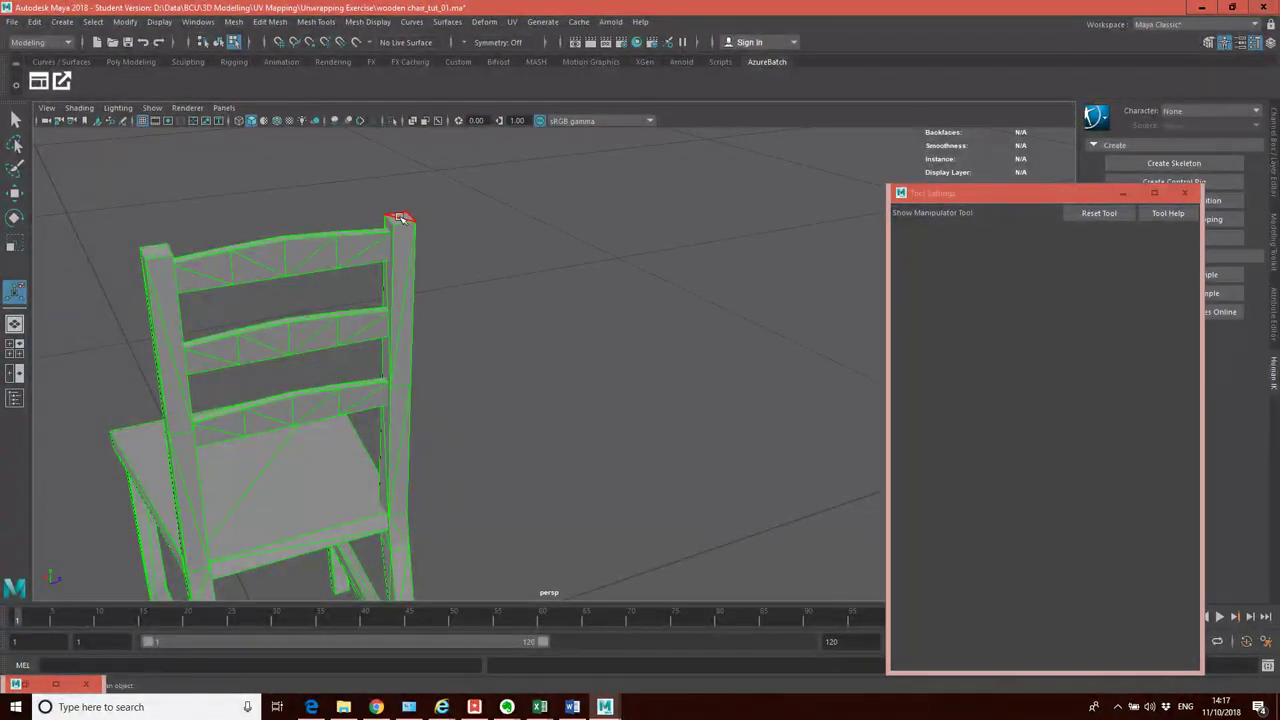
pyautogui.keyDown('alt'); pyautogui.moveTo(416, 220); pyautogui.dragTo(483, 211); pyautogui.keyUp('alt')
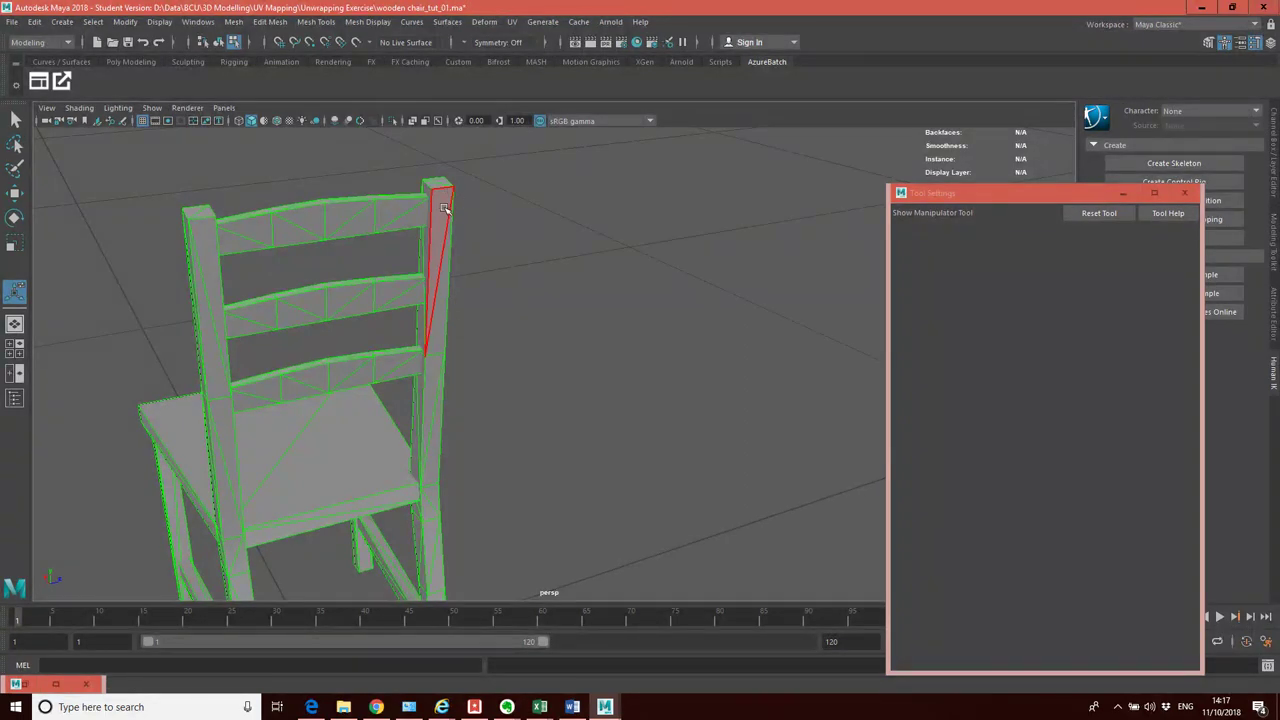
# Select the vertical edges along the inner rear corner of the back leg and backrest post as the seam
pyautogui.moveTo(432, 202); pyautogui.dragTo(431, 173, button='right')
pyautogui.click(433, 212)
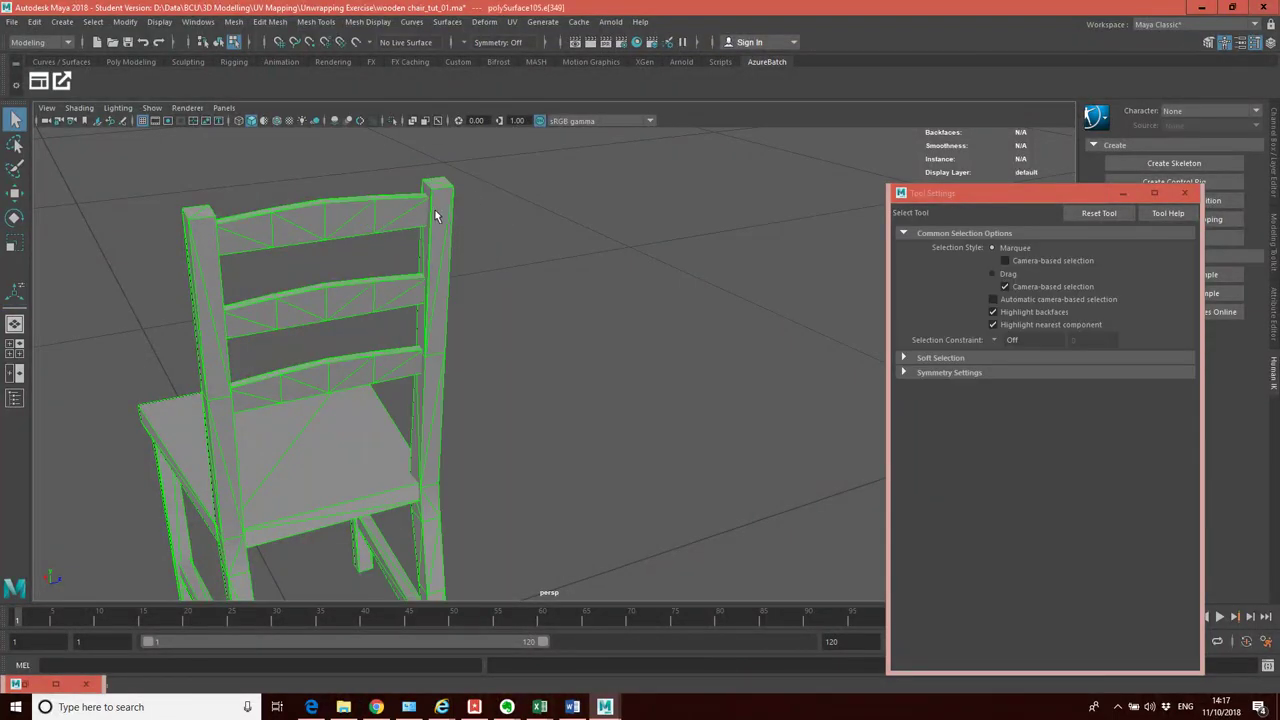
pyautogui.keyDown('alt'); pyautogui.moveTo(518, 276); pyautogui.dragTo(470, 255); pyautogui.keyUp('alt')
pyautogui.click(424, 255)
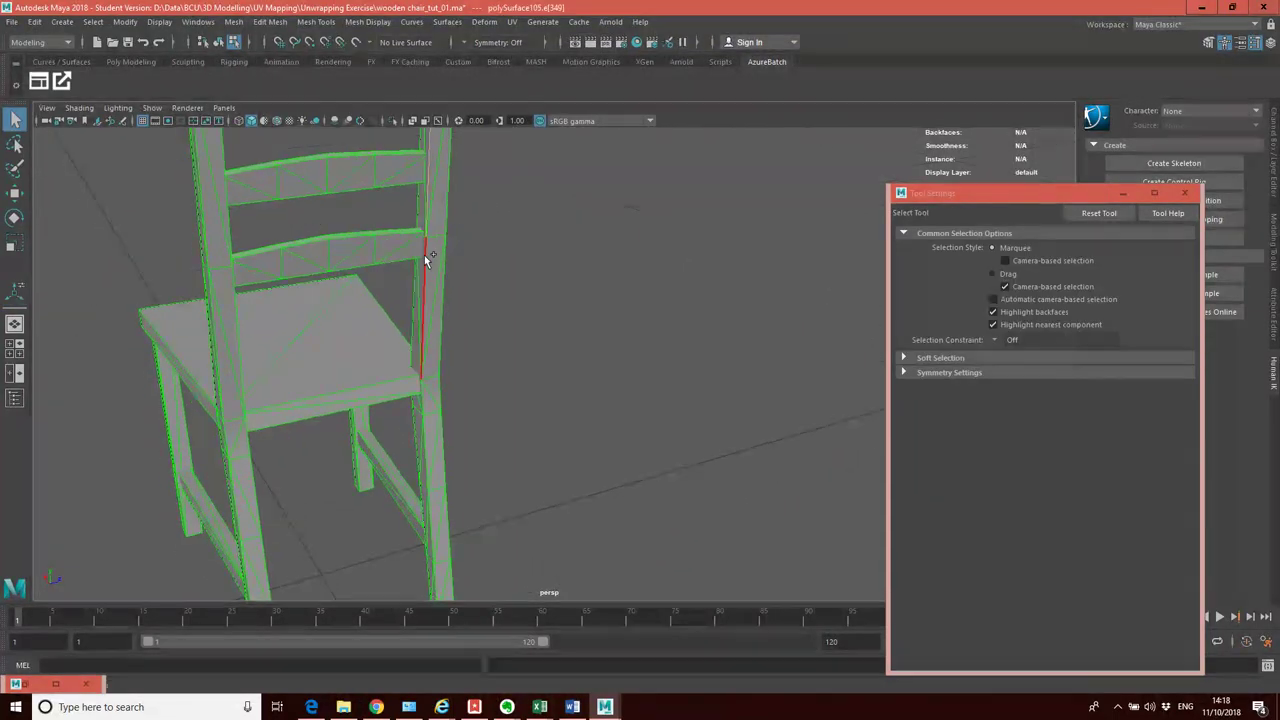
pyautogui.keyDown('alt'); pyautogui.moveTo(515, 280); pyautogui.dragTo(533, 152, button='middle'); pyautogui.keyUp('alt')
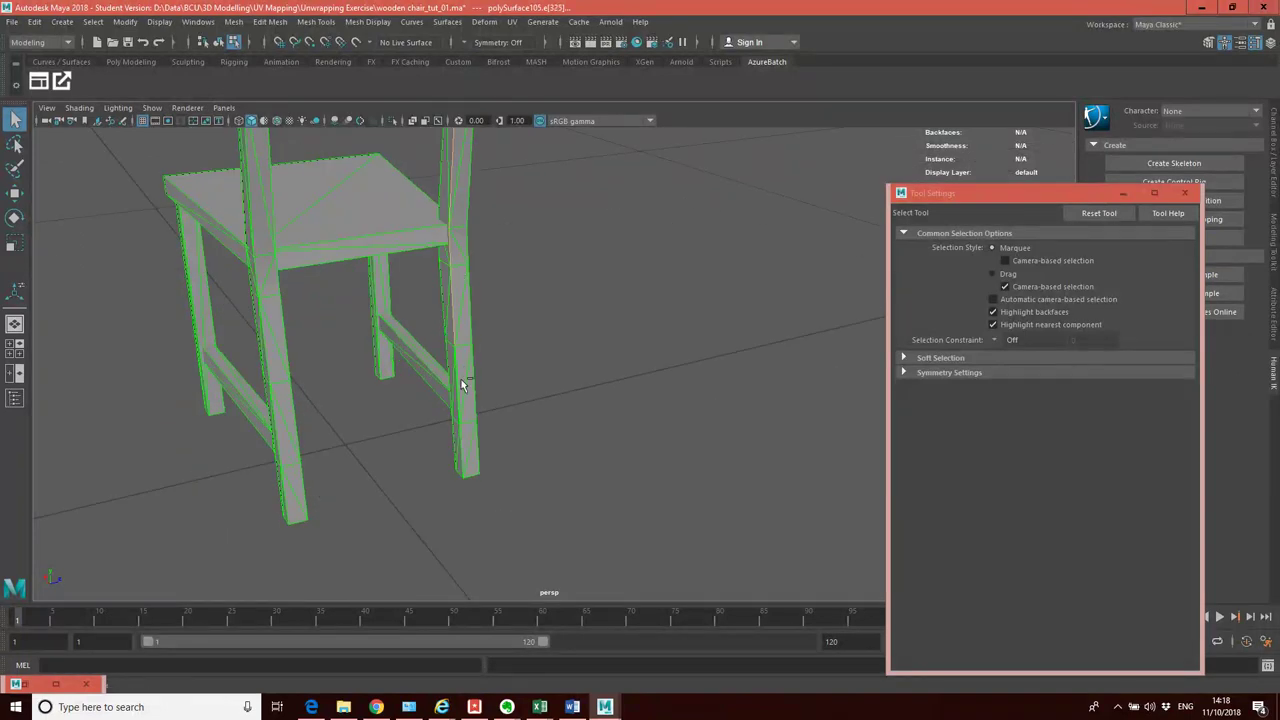
pyautogui.keyDown('alt'); pyautogui.moveTo(467, 449); pyautogui.dragTo(504, 374); pyautogui.keyUp('alt')
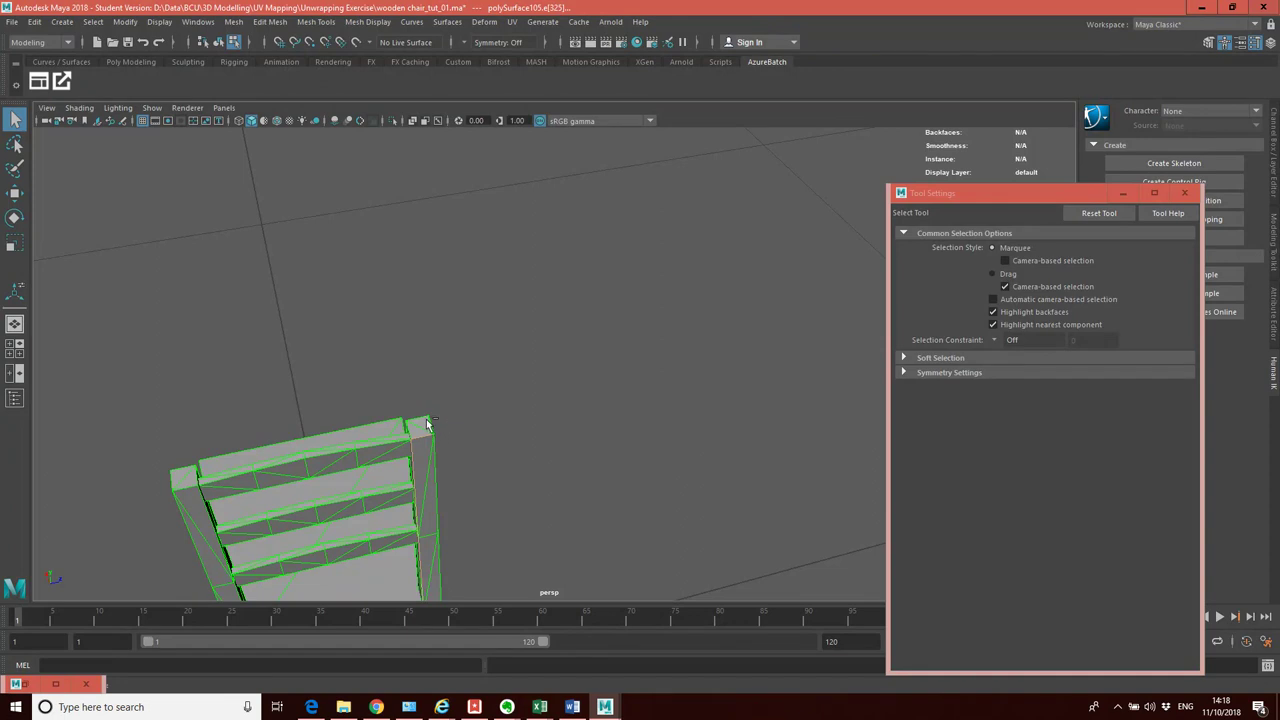
pyautogui.keyDown('alt'); pyautogui.moveTo(475, 428); pyautogui.dragTo(495, 405); pyautogui.keyUp('alt')
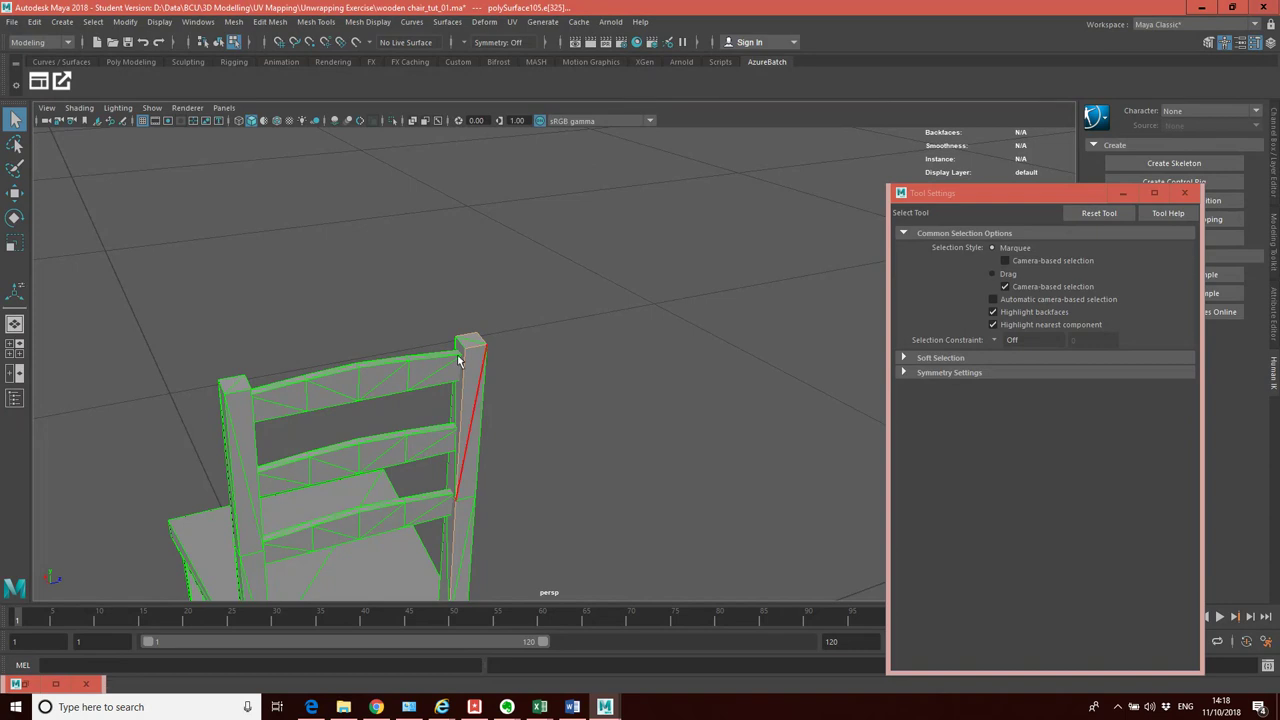
# Cut the UVs of the back leg along the selected seam edges
pyautogui.press('space')
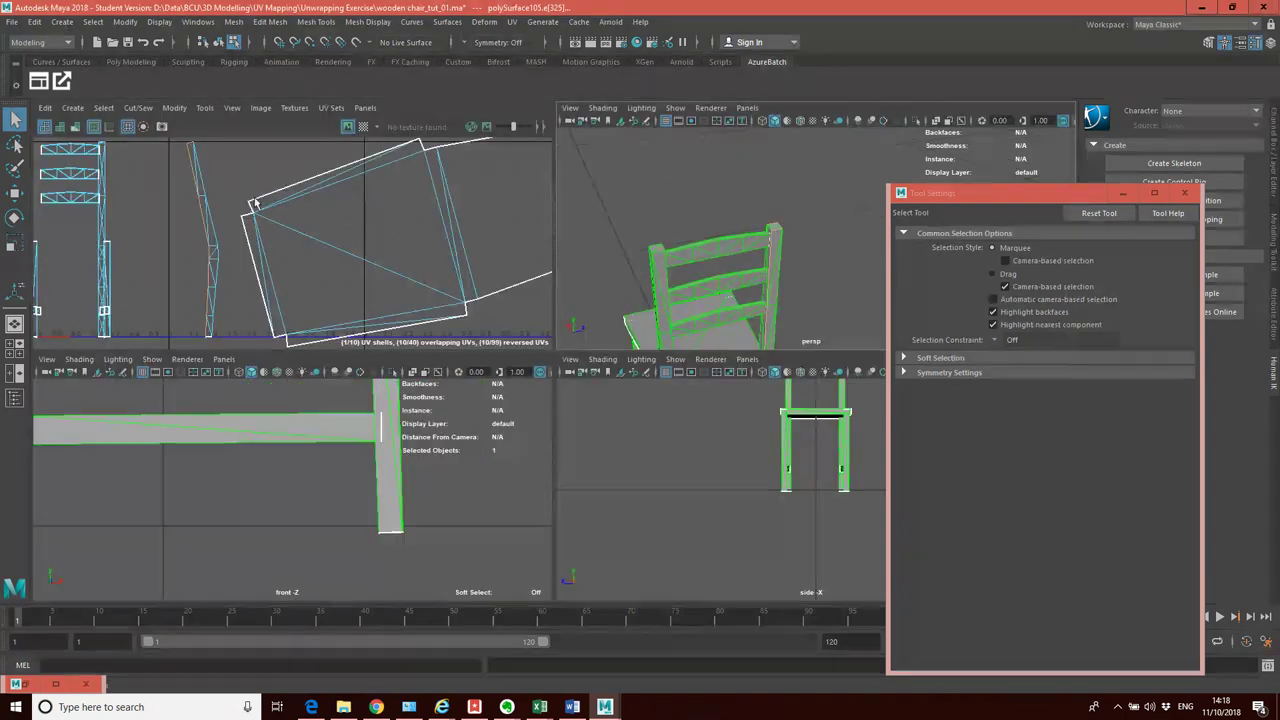
pyautogui.click(146, 110)
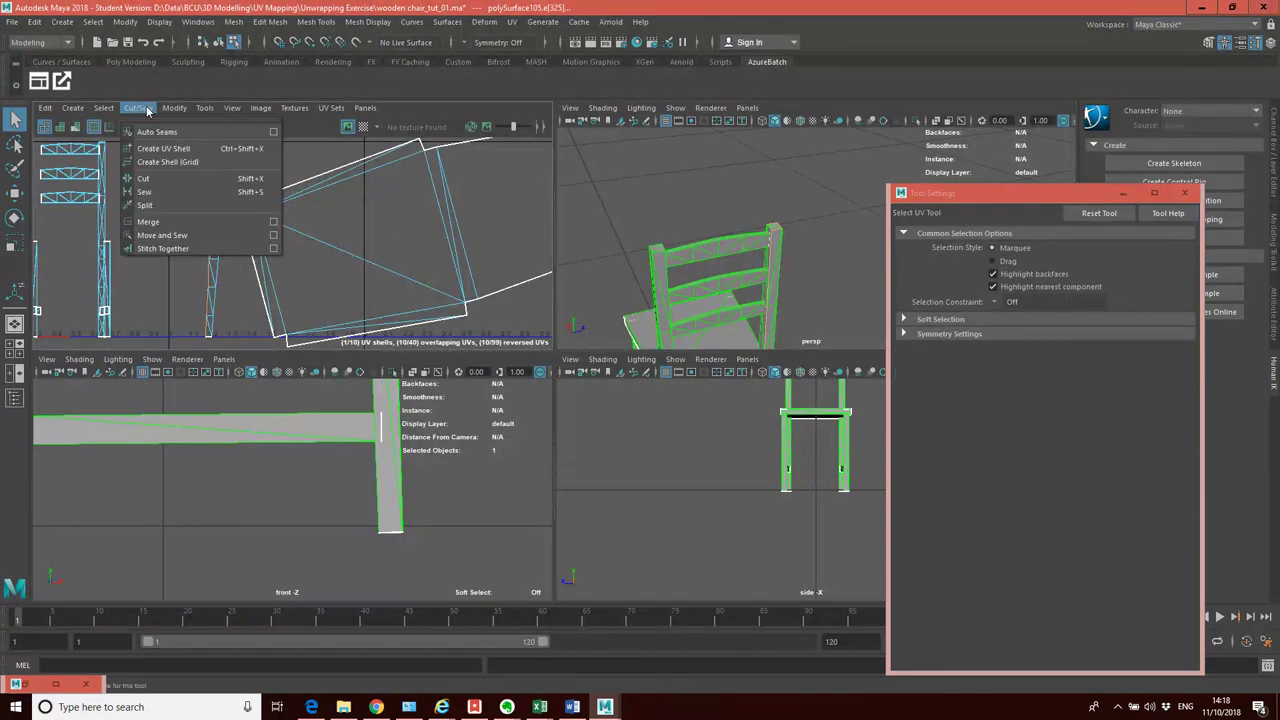
pyautogui.click(158, 180)
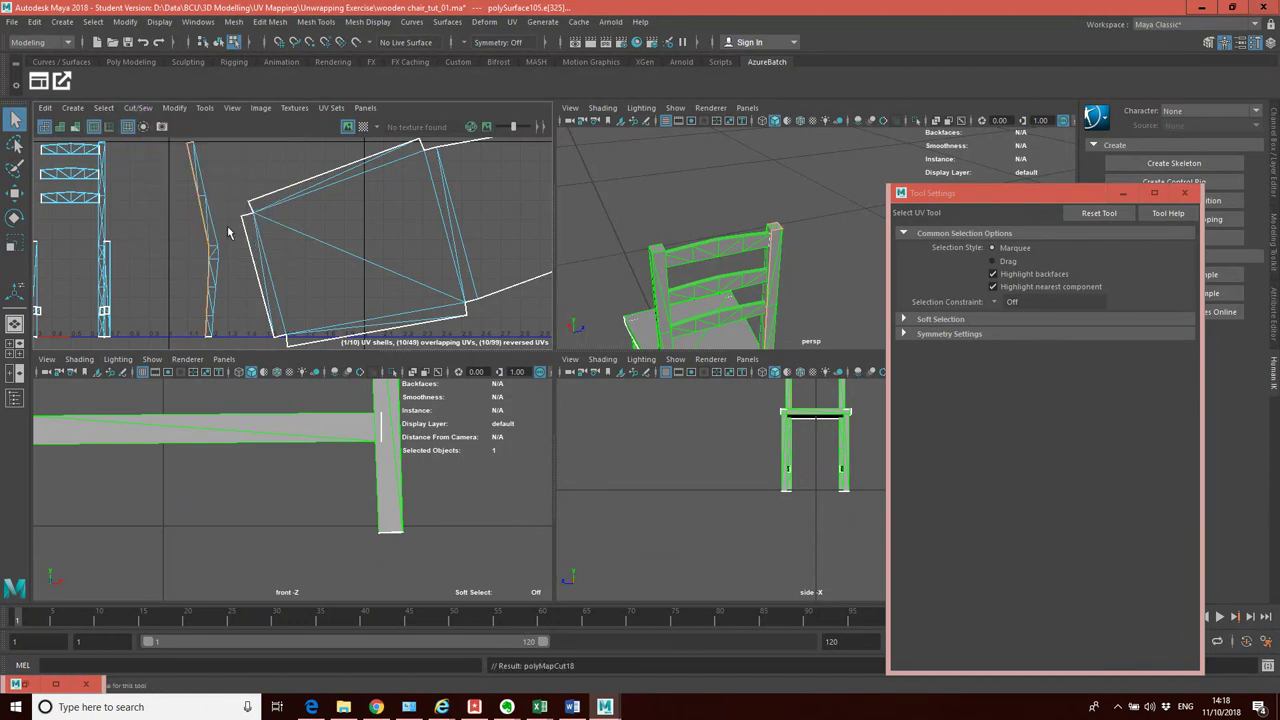
# Select the whole back leg shell in the UV layout and unfold it
pyautogui.moveTo(212, 245); pyautogui.dragTo(196, 230, button='right')
pyautogui.click(213, 255)
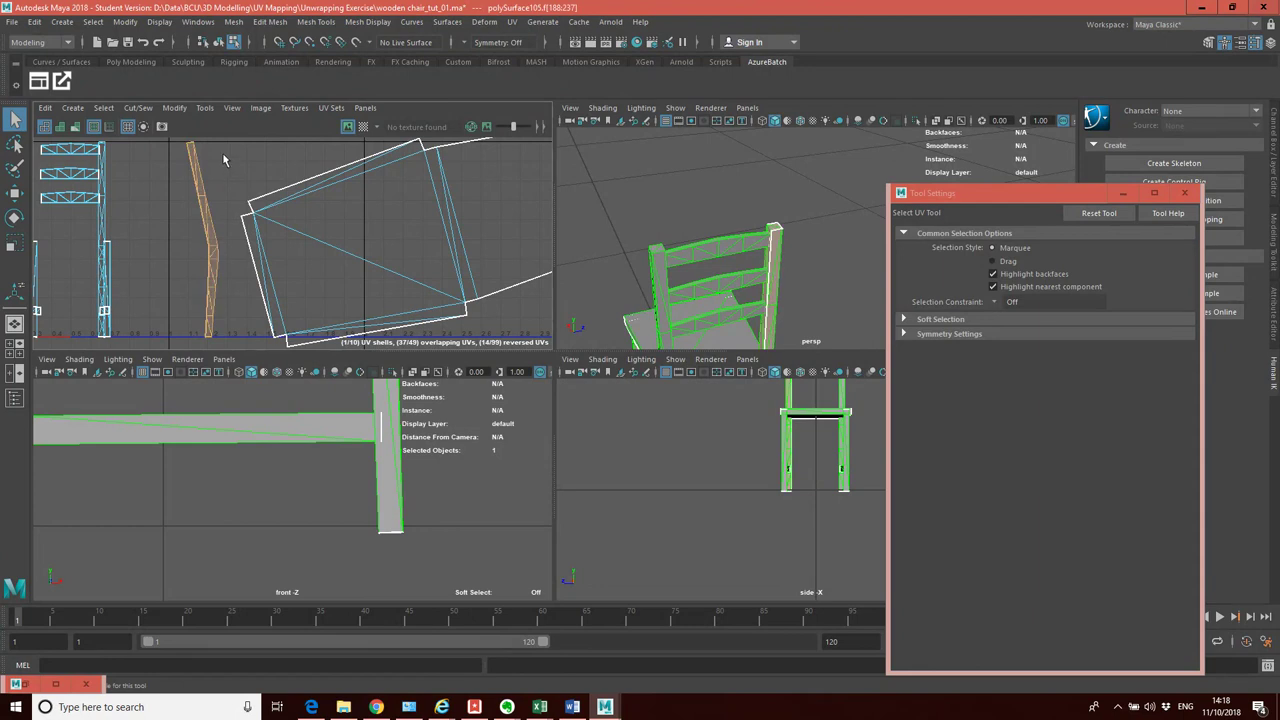
pyautogui.click(176, 108)
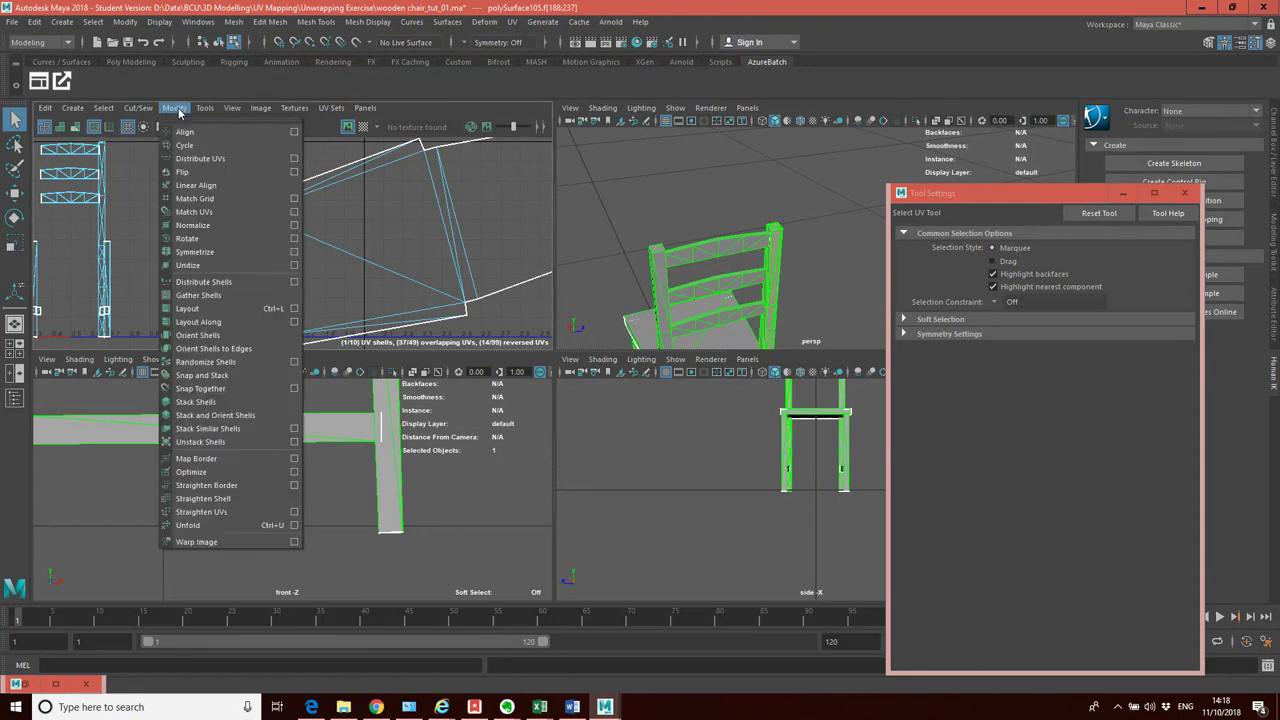
pyautogui.click(204, 526)
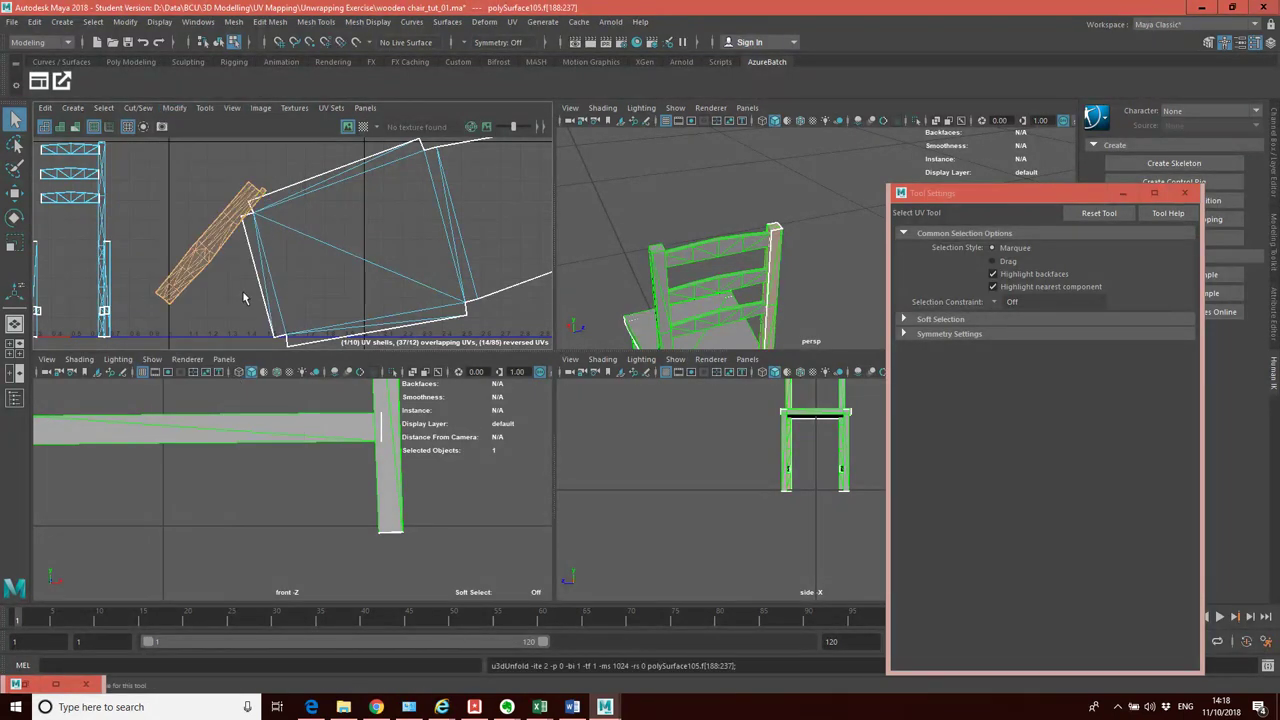
# Inspect the unfolded back leg shell against the chair model and clear the selection
pyautogui.scroll(3, 246, 313)
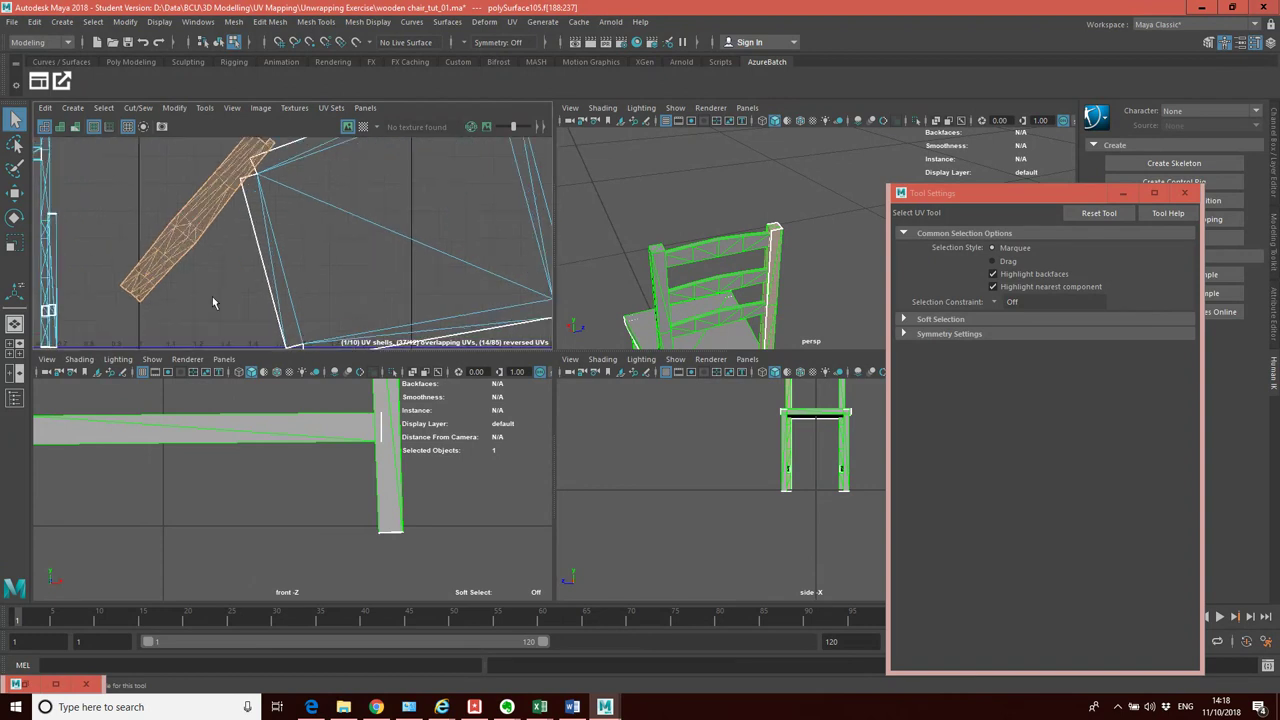
pyautogui.keyDown('alt'); pyautogui.moveTo(218, 241); pyautogui.dragTo(212, 296, button='middle'); pyautogui.keyUp('alt')
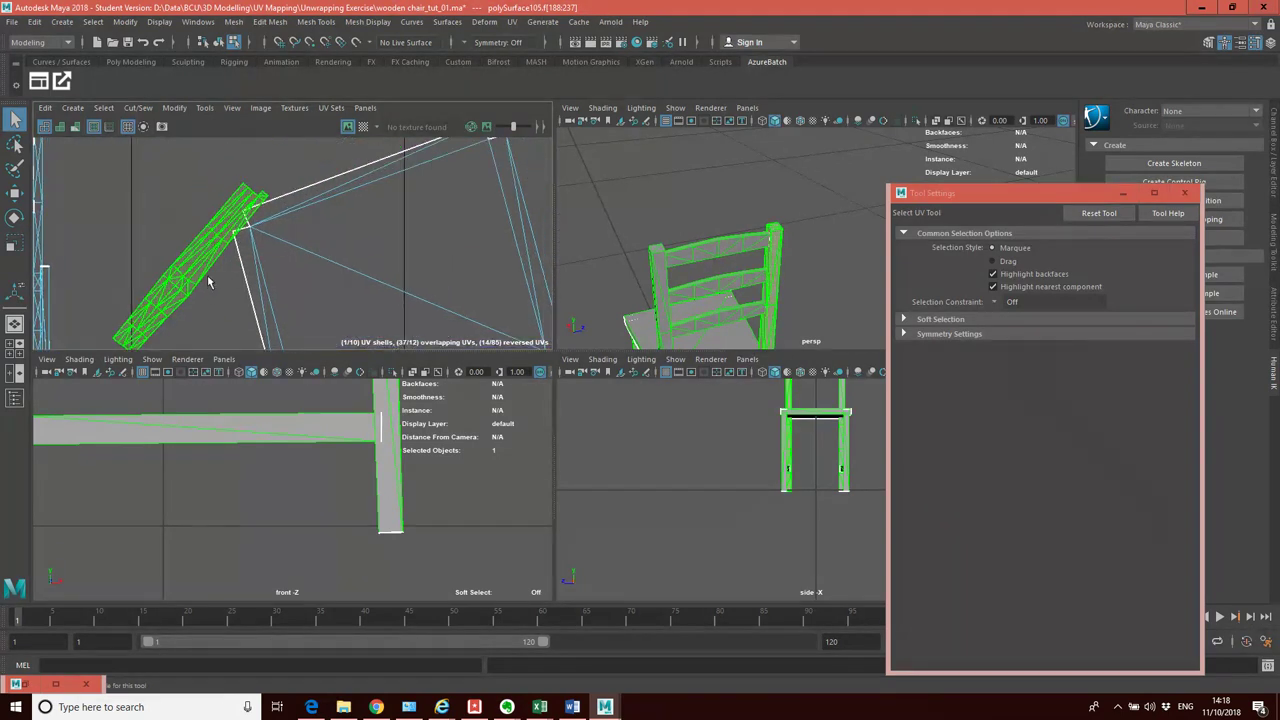
pyautogui.click(740, 250)
pyautogui.click(774, 233)
pyautogui.scroll(-5, 176, 297)
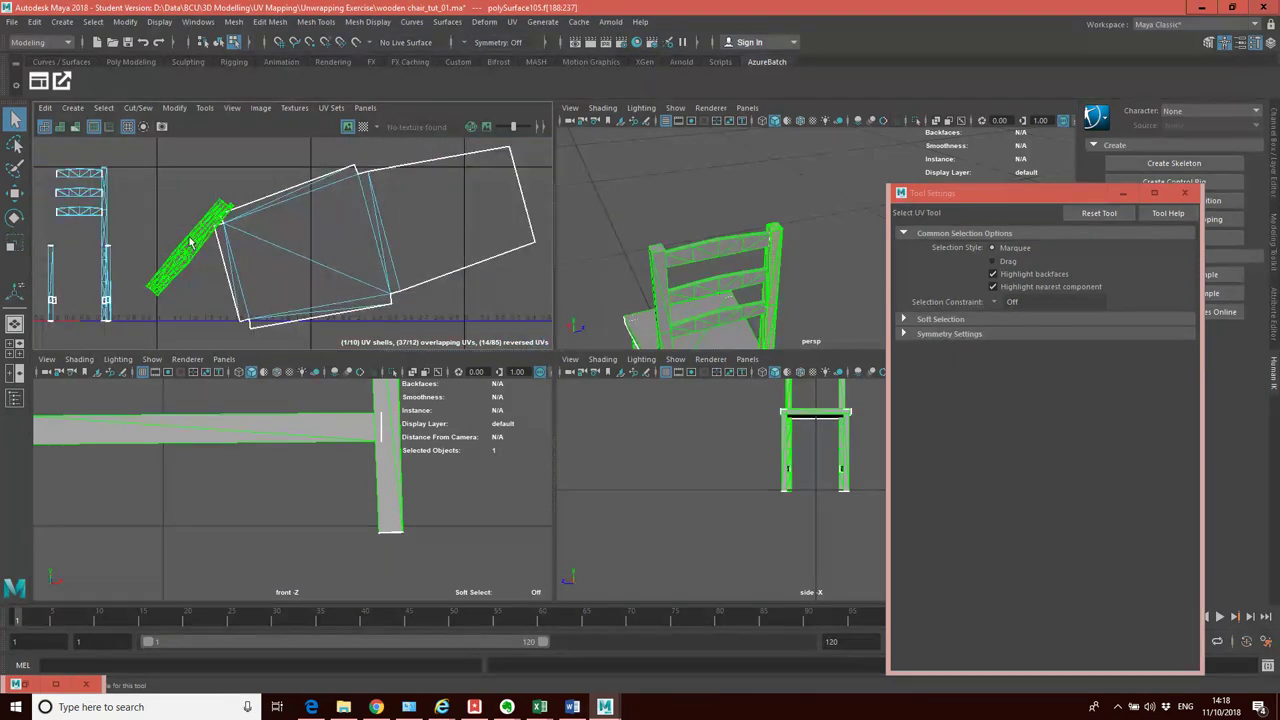
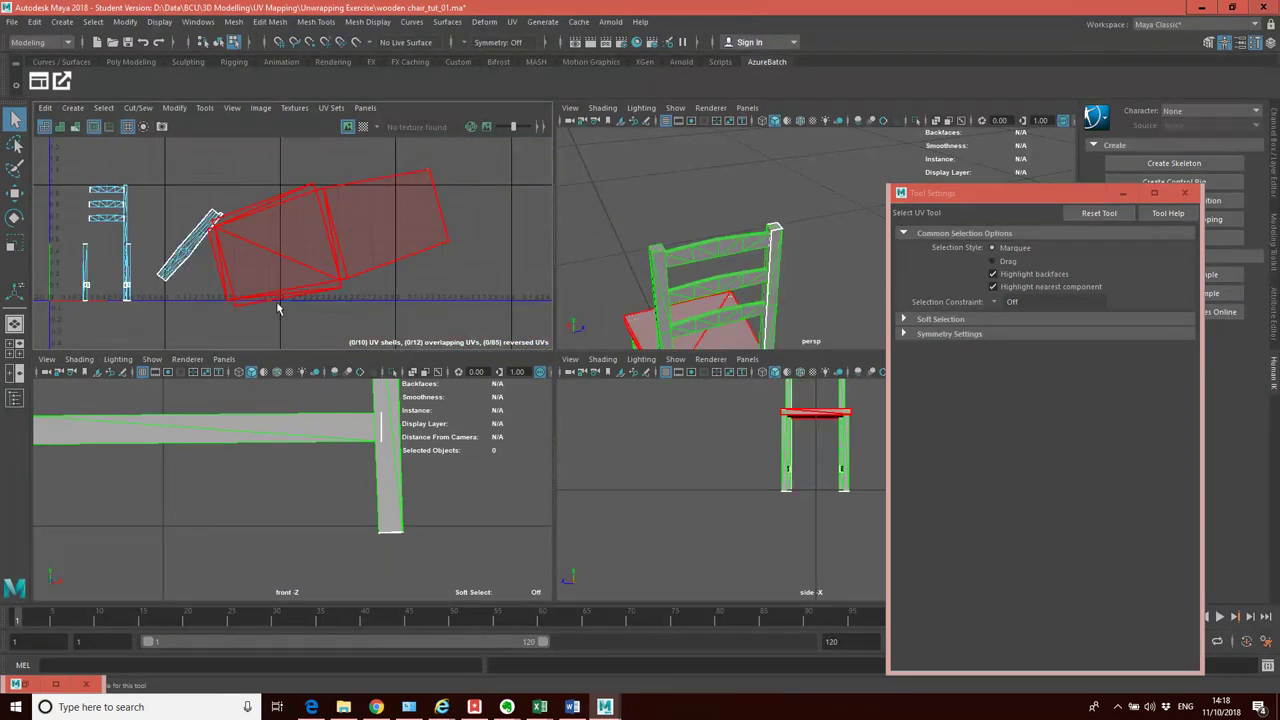
pyautogui.click(280, 310)
# Enlarge the perspective view and look over the seat, front legs and rails from the front of the chair
pyautogui.keyDown('alt'); pyautogui.moveTo(634, 272); pyautogui.dragTo(670, 318); pyautogui.keyUp('alt')
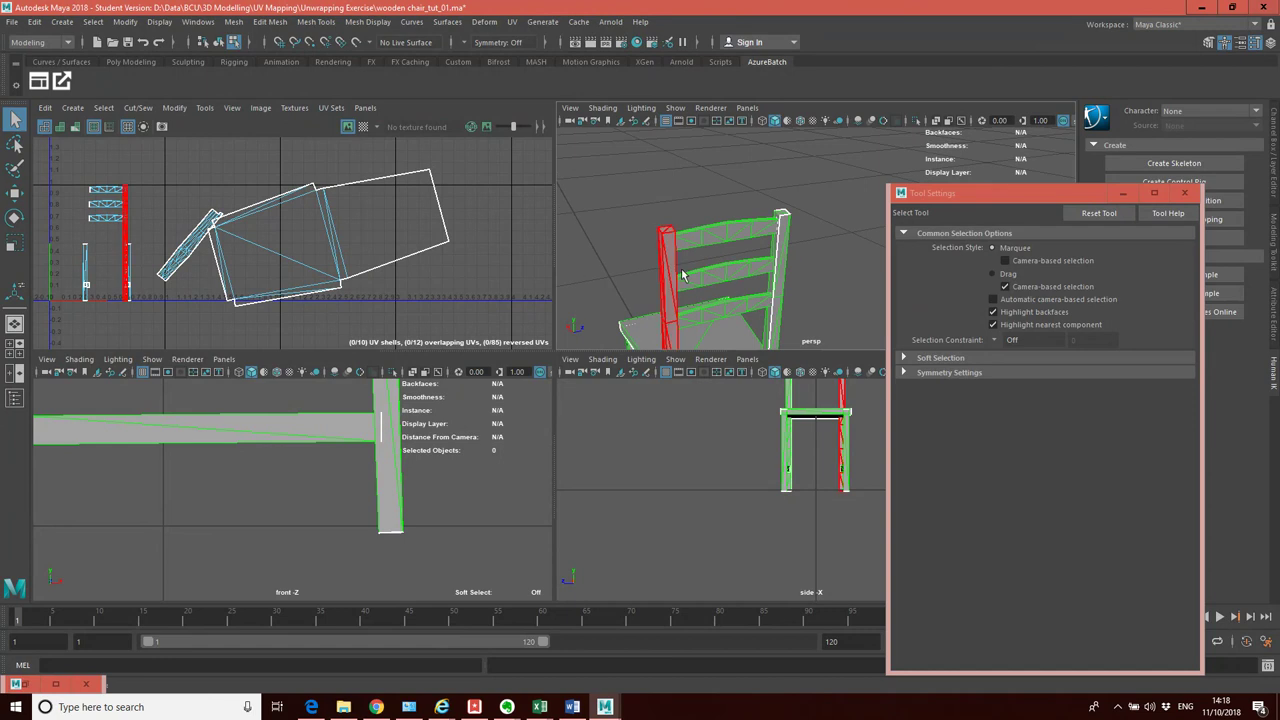
pyautogui.press('space')
pyautogui.keyDown('alt'); pyautogui.moveTo(505, 354); pyautogui.dragTo(566, 309); pyautogui.keyUp('alt')
pyautogui.click(690, 288)
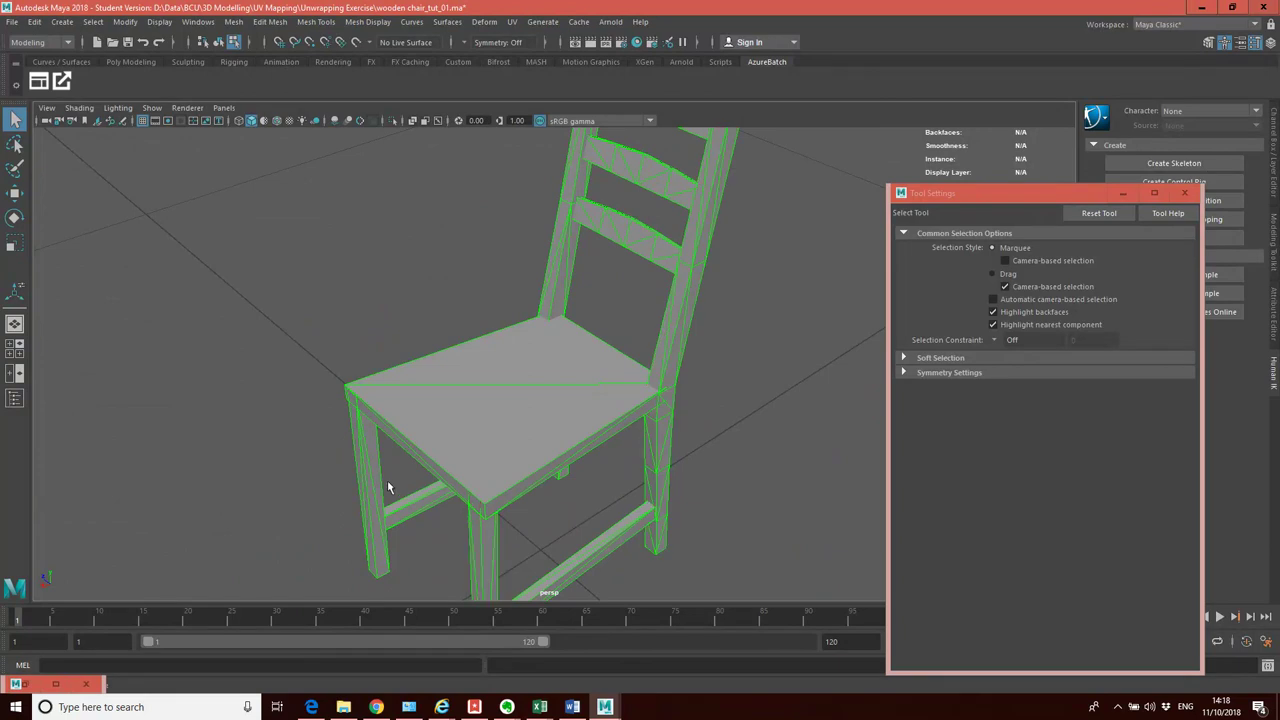
pyautogui.keyDown('alt'); pyautogui.moveTo(522, 538); pyautogui.dragTo(577, 508); pyautogui.keyUp('alt')
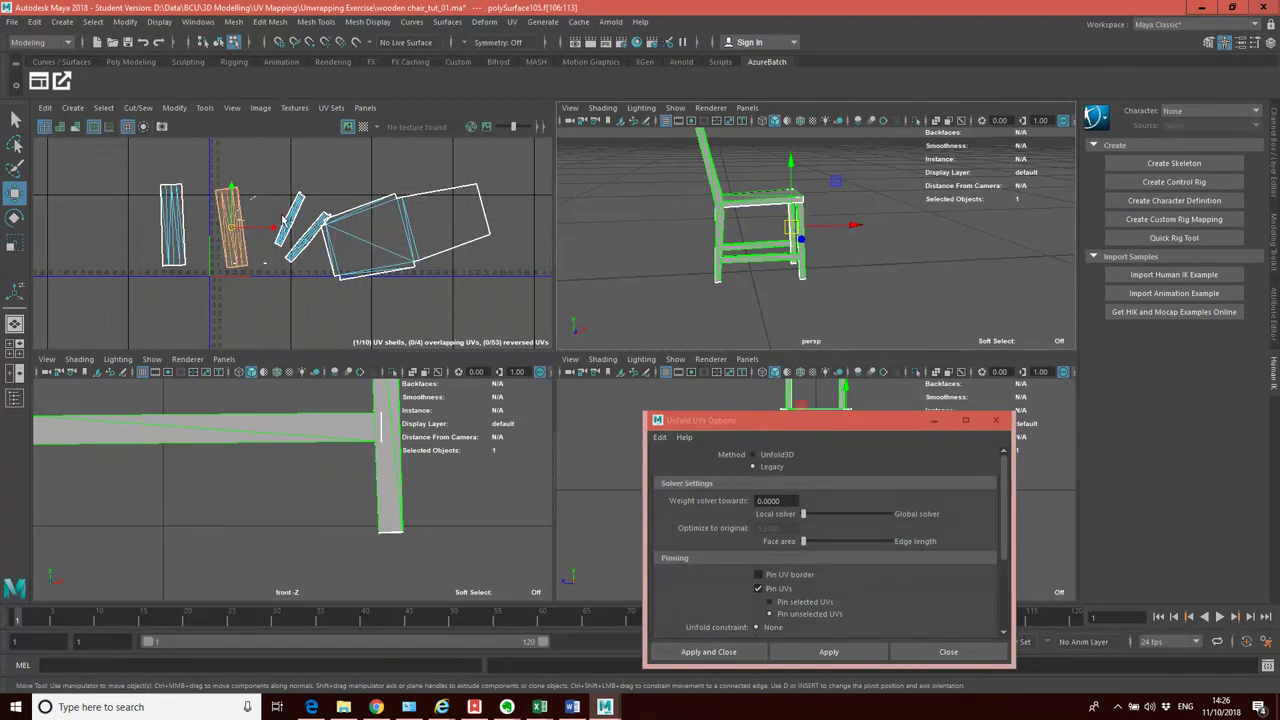
# Compare the Unfold3D and Legacy settings for unfolding the selected front leg's UV shell, ending on Legacy
pyautogui.keyDown('alt'); pyautogui.moveTo(600, 256); pyautogui.dragTo(862, 265); pyautogui.keyUp('alt')
pyautogui.scroll(5, 800, 240)
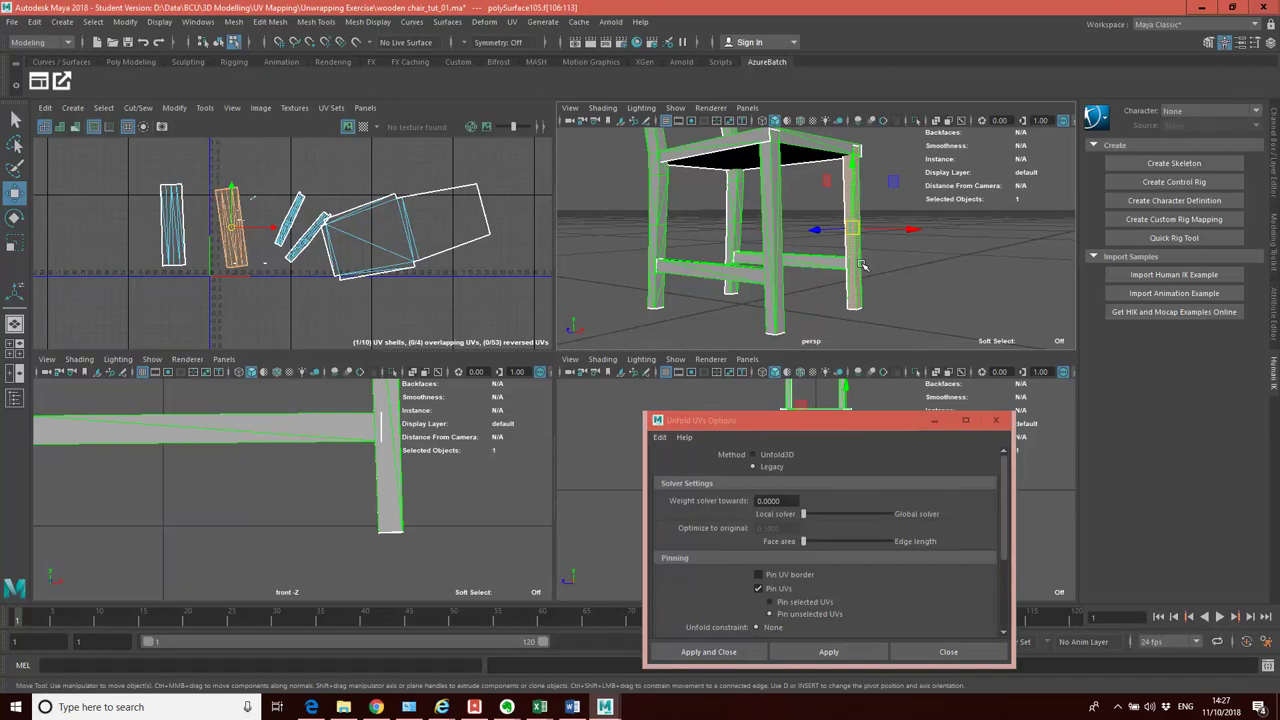
pyautogui.click(859, 266)
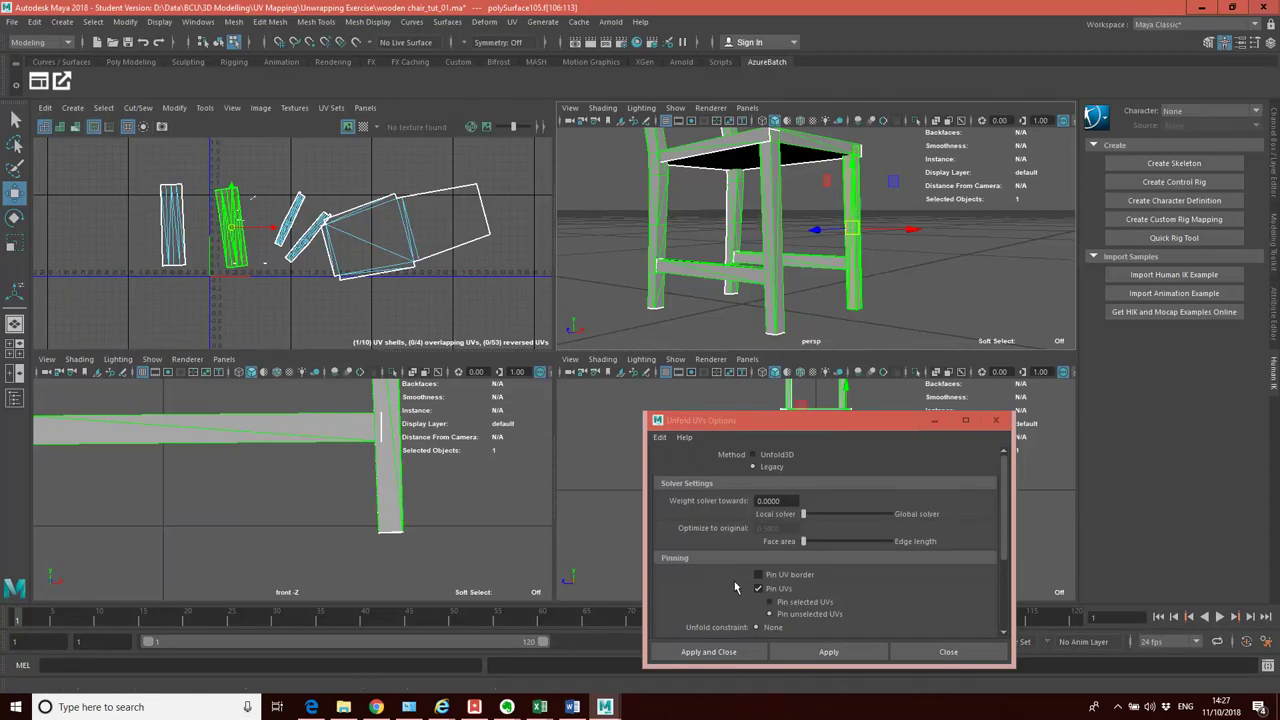
pyautogui.click(783, 457)
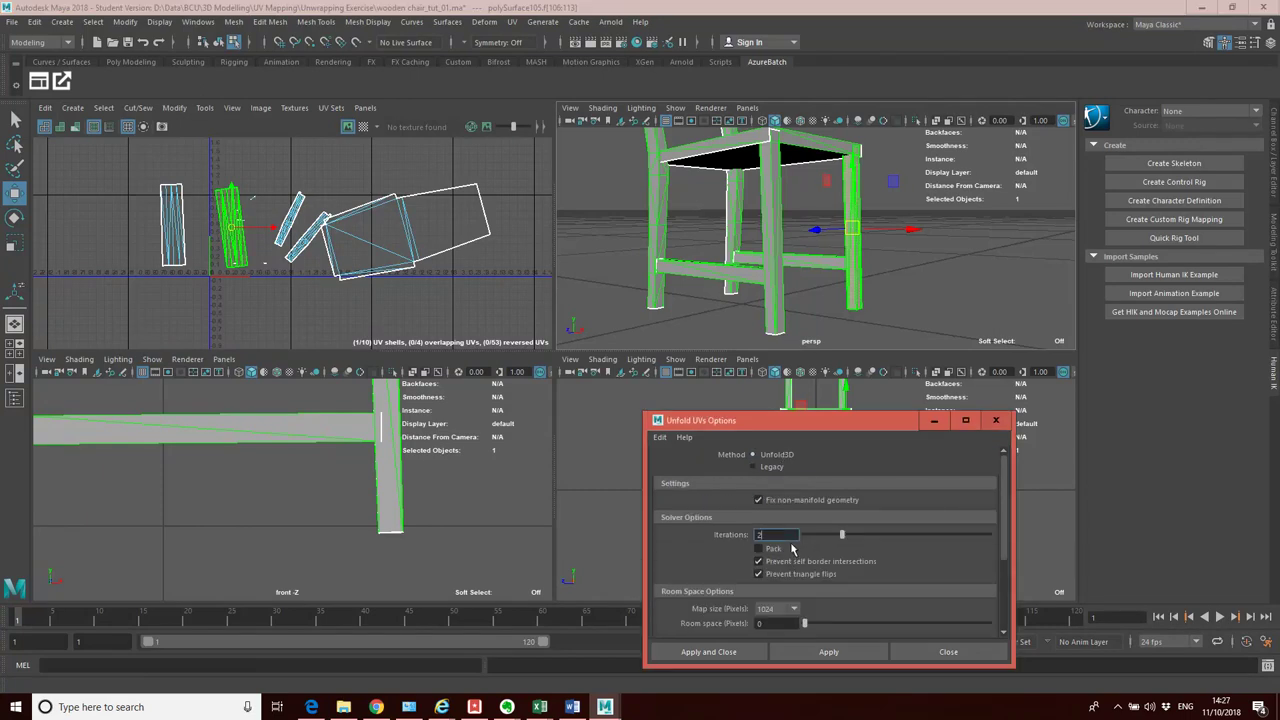
pyautogui.click(765, 467)
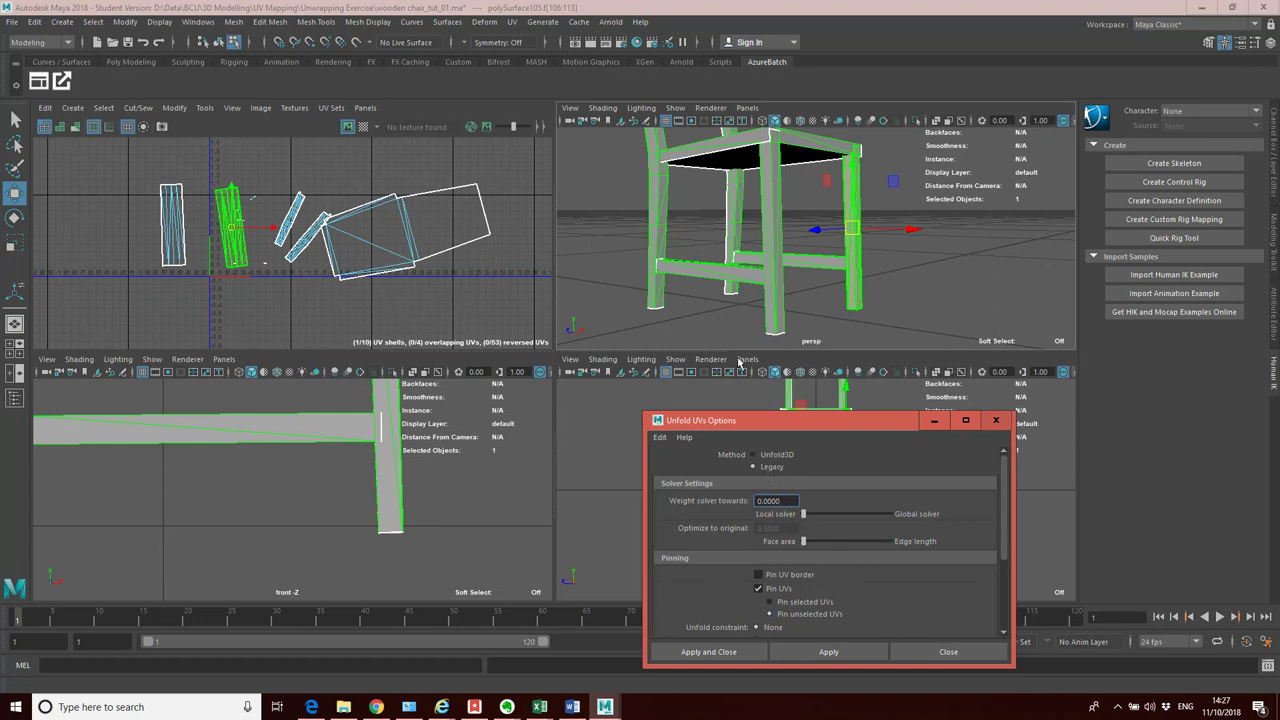
pyautogui.click(230, 228)
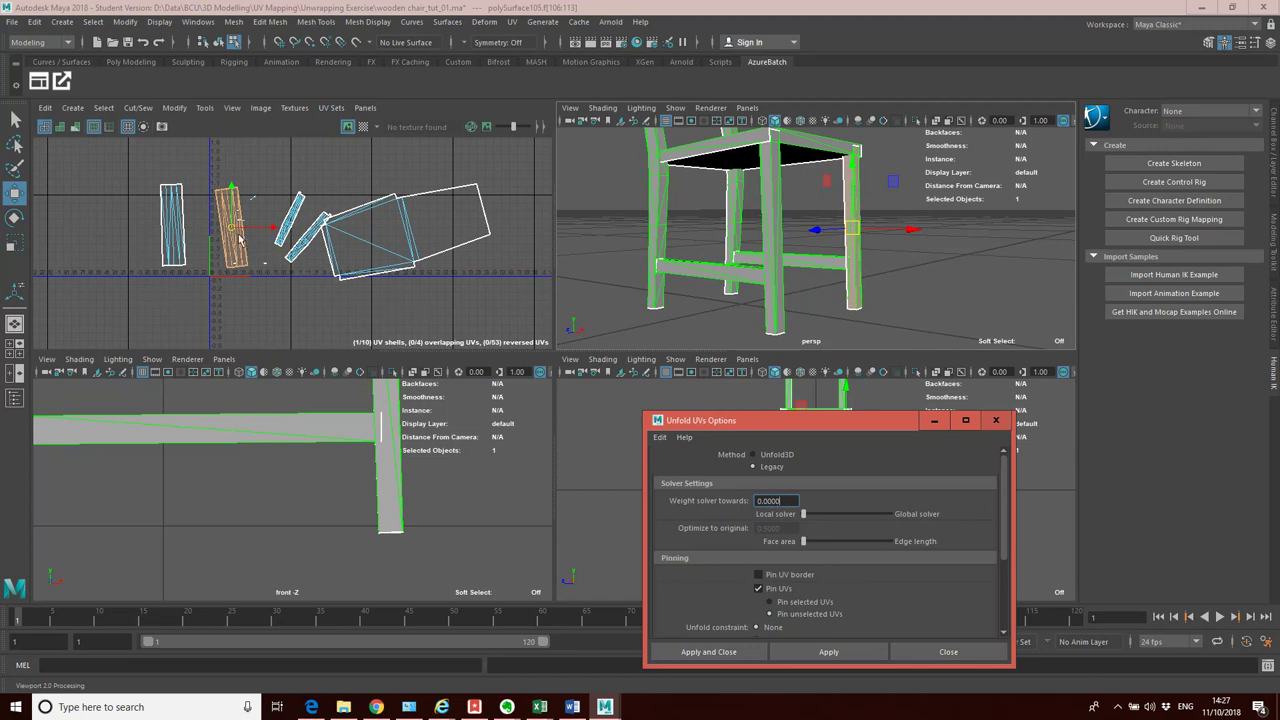
# Move the front leg's unfolded UV shell to the far side of the back leg shell and set the unfold method to Unfold3D
pyautogui.moveTo(235, 230); pyautogui.dragTo(123, 230)
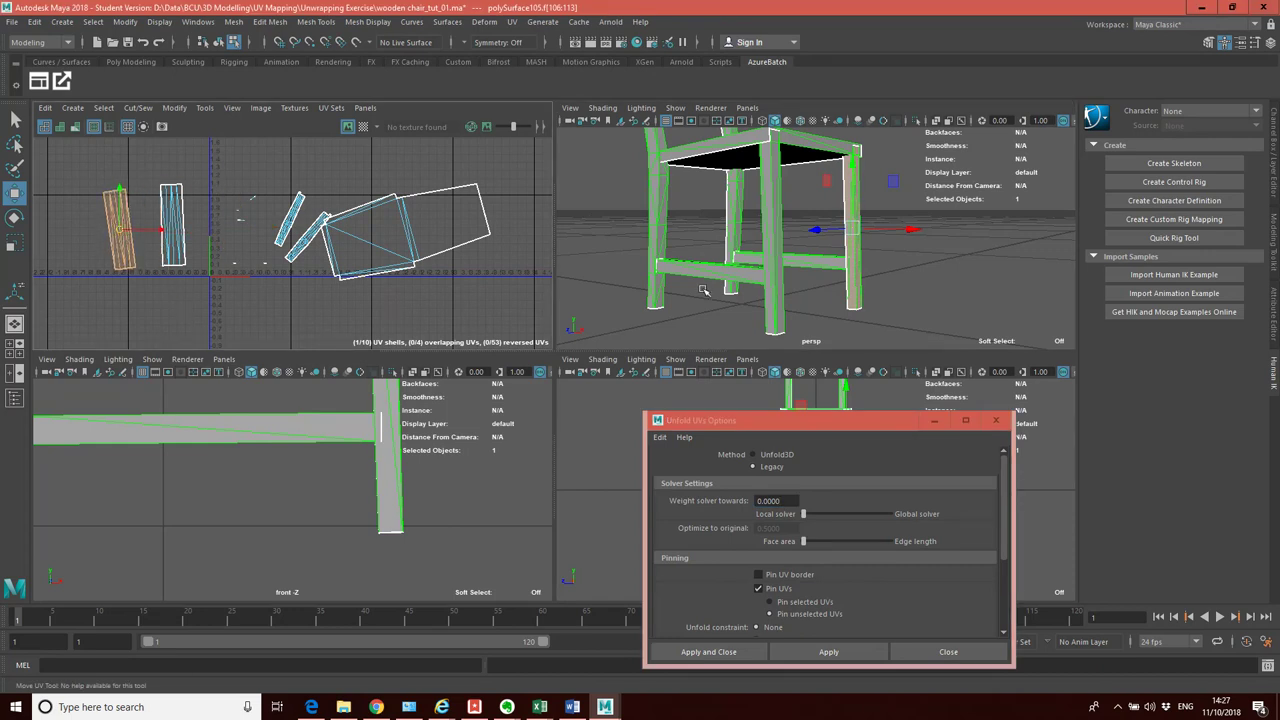
pyautogui.scroll(-3, 703, 290)
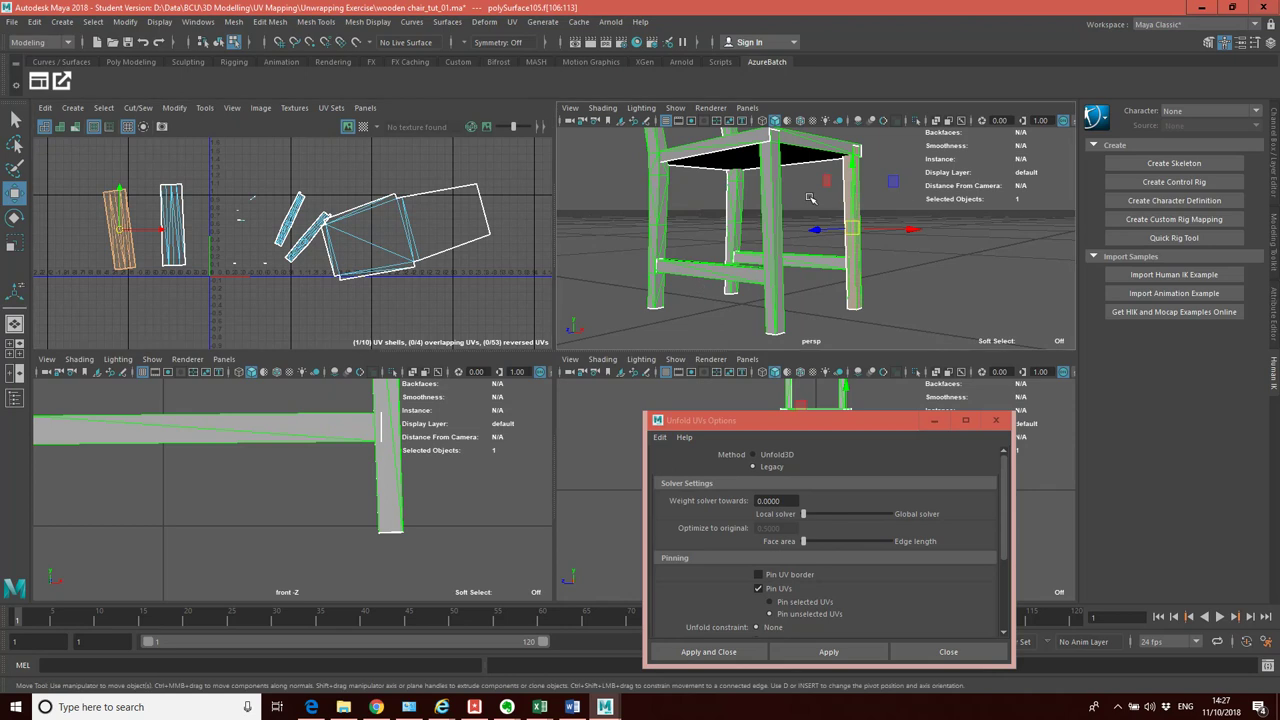
pyautogui.moveTo(703, 290)
pyautogui.keyDown('alt'); pyautogui.mouseDown()
pyautogui.moveTo(716, 262)
pyautogui.moveTo(764, 250)
pyautogui.moveTo(706, 313)
pyautogui.mouseUp(); pyautogui.keyUp('alt')
pyautogui.scroll(-3, 710, 276)
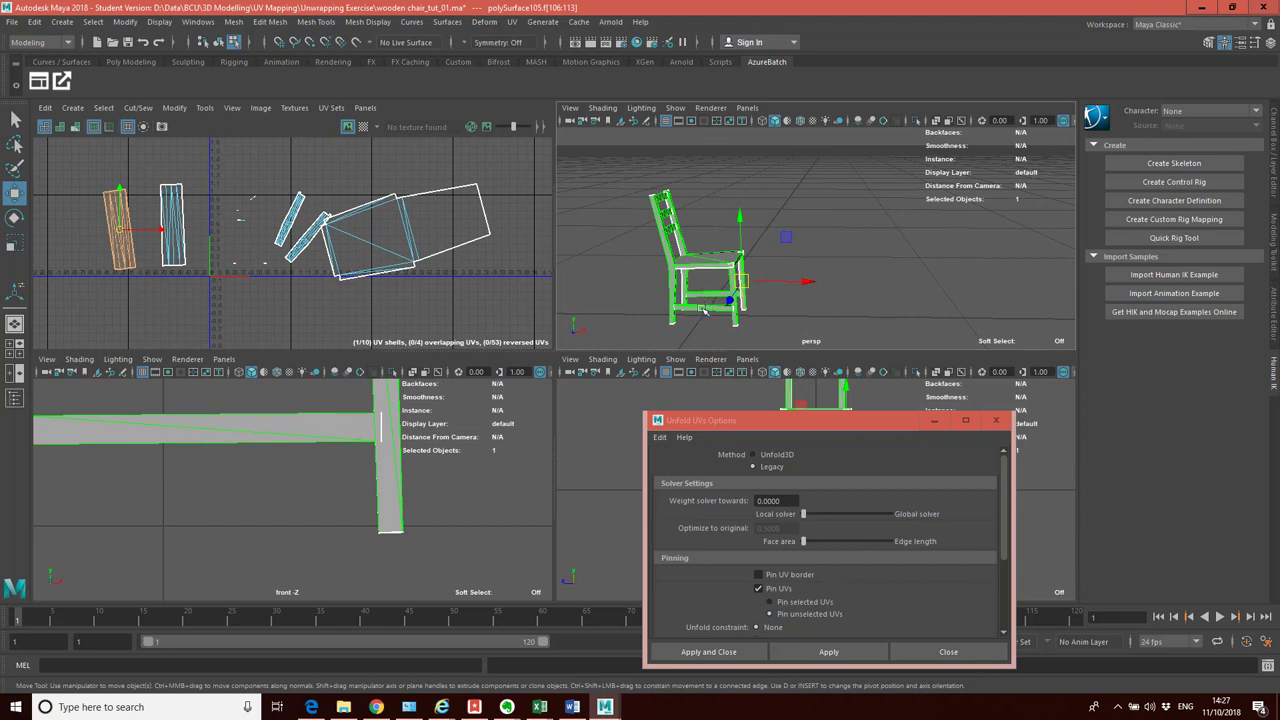
pyautogui.click(767, 458)
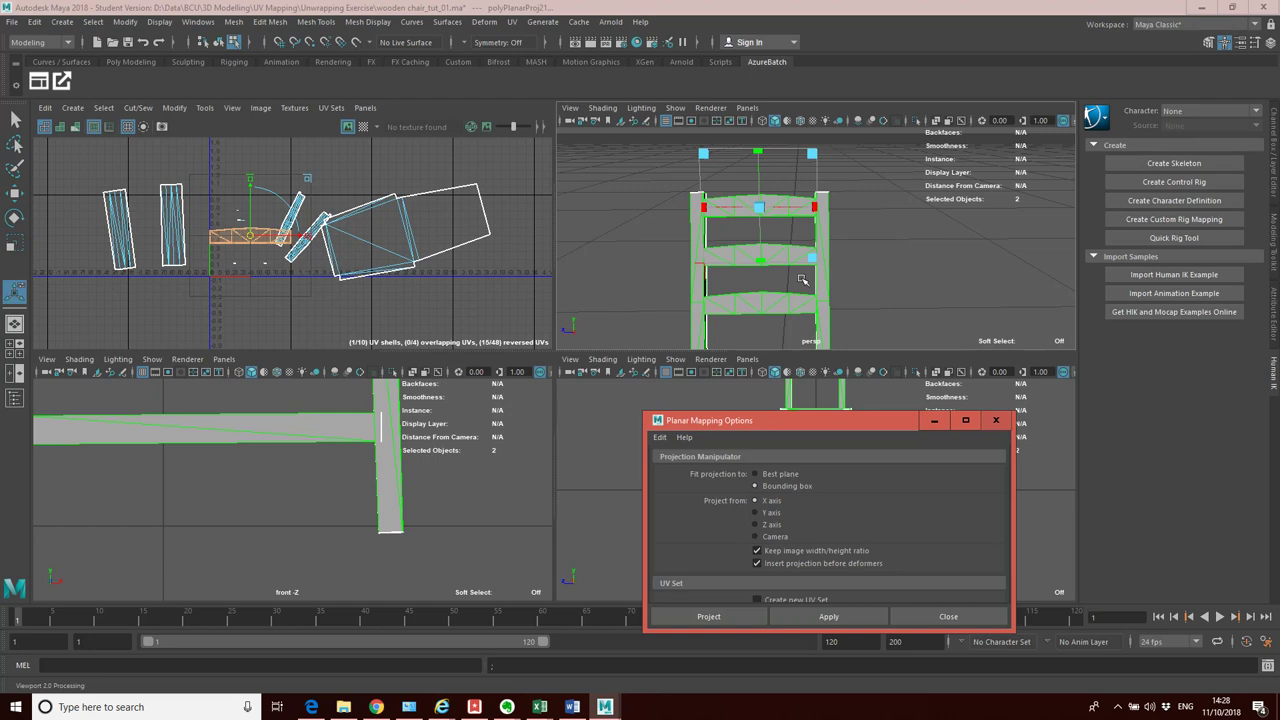
# Look over the backrest slats, seat, legs and rails of the chair from several sides
pyautogui.scroll(-2, 796, 246)
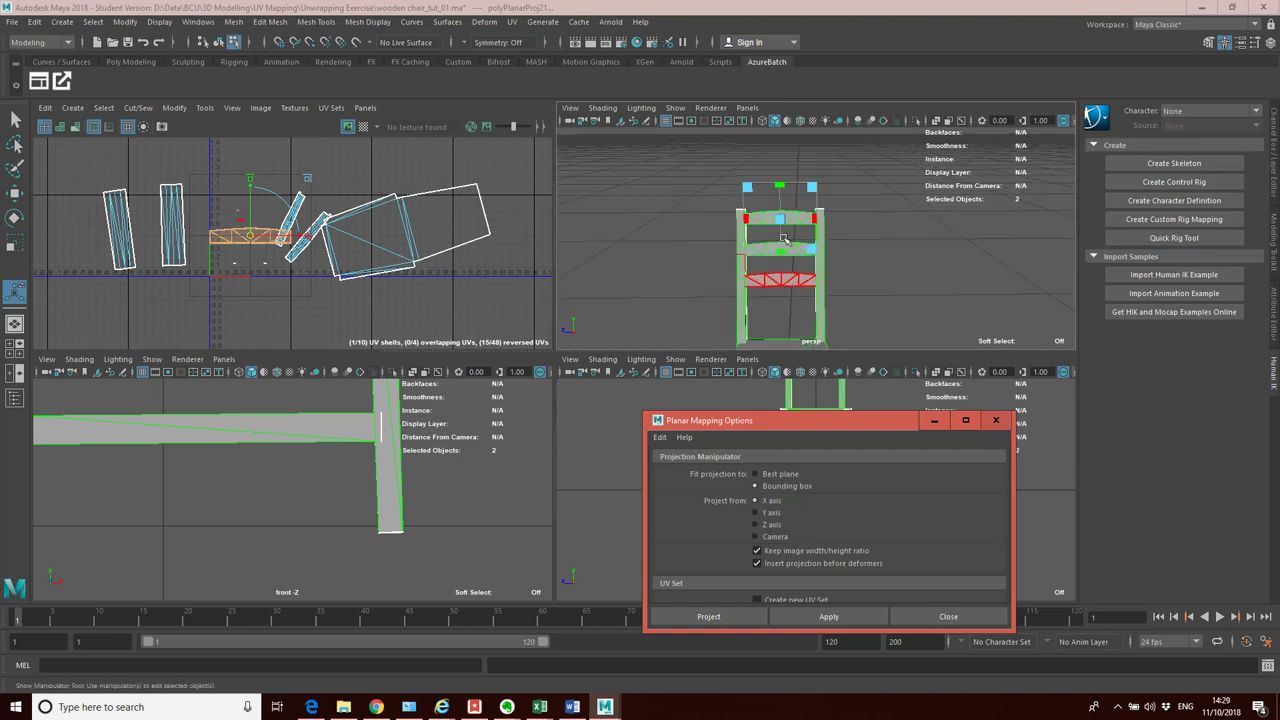
pyautogui.scroll(3, 780, 238)
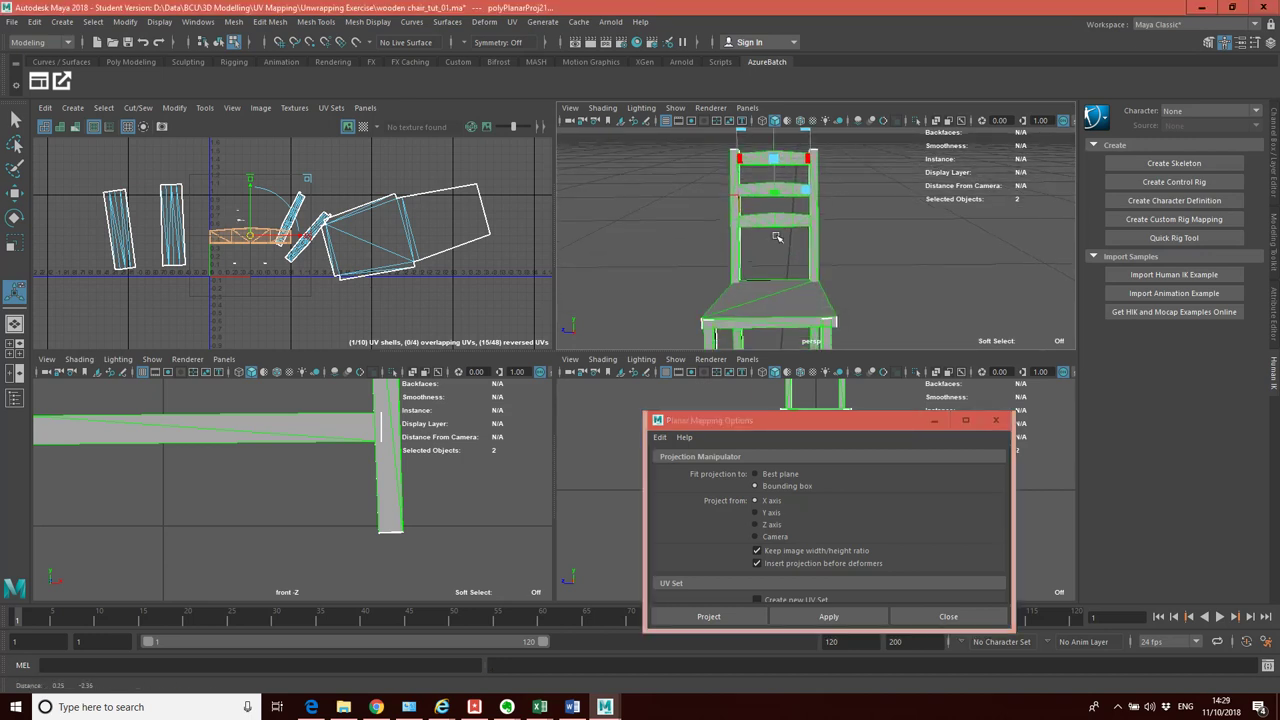
pyautogui.keyDown('alt'); pyautogui.moveTo(776, 237); pyautogui.dragTo(580, 334); pyautogui.keyUp('alt')
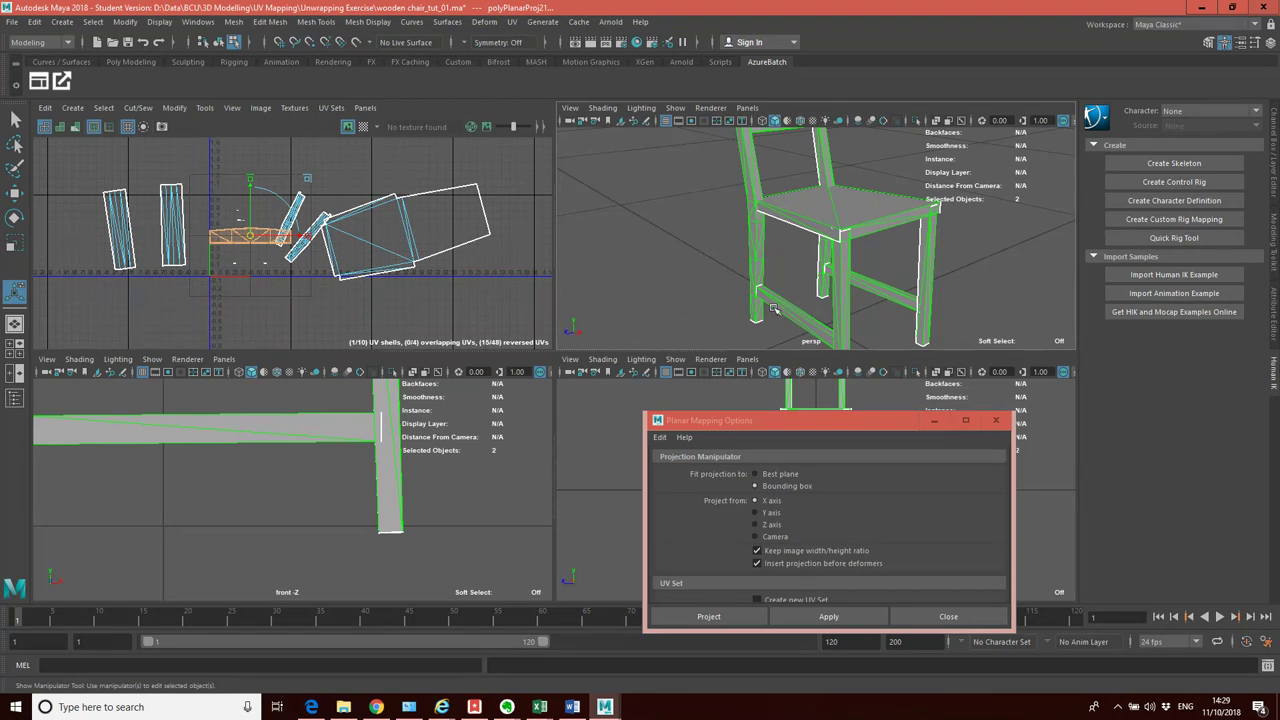
pyautogui.keyDown('alt'); pyautogui.moveTo(775, 309); pyautogui.dragTo(845, 283); pyautogui.keyUp('alt')
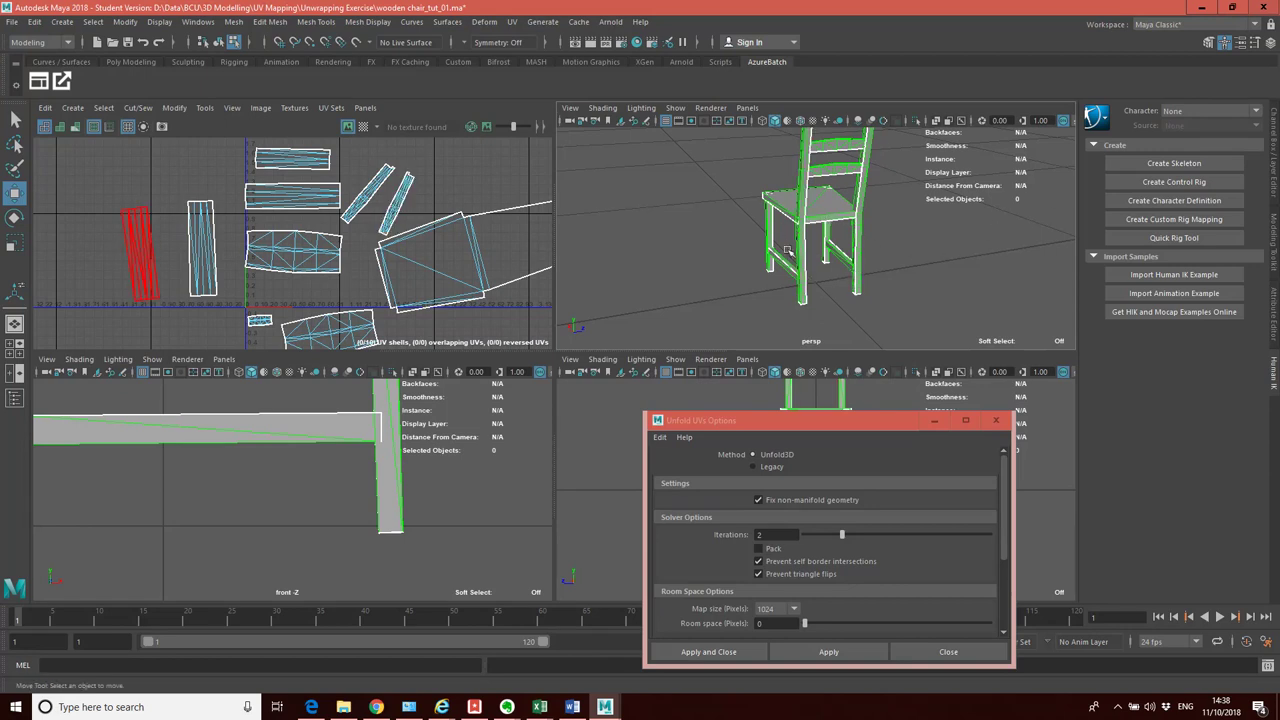
pyautogui.keyDown('alt'); pyautogui.moveTo(880, 245); pyautogui.dragTo(797, 308); pyautogui.keyUp('alt')
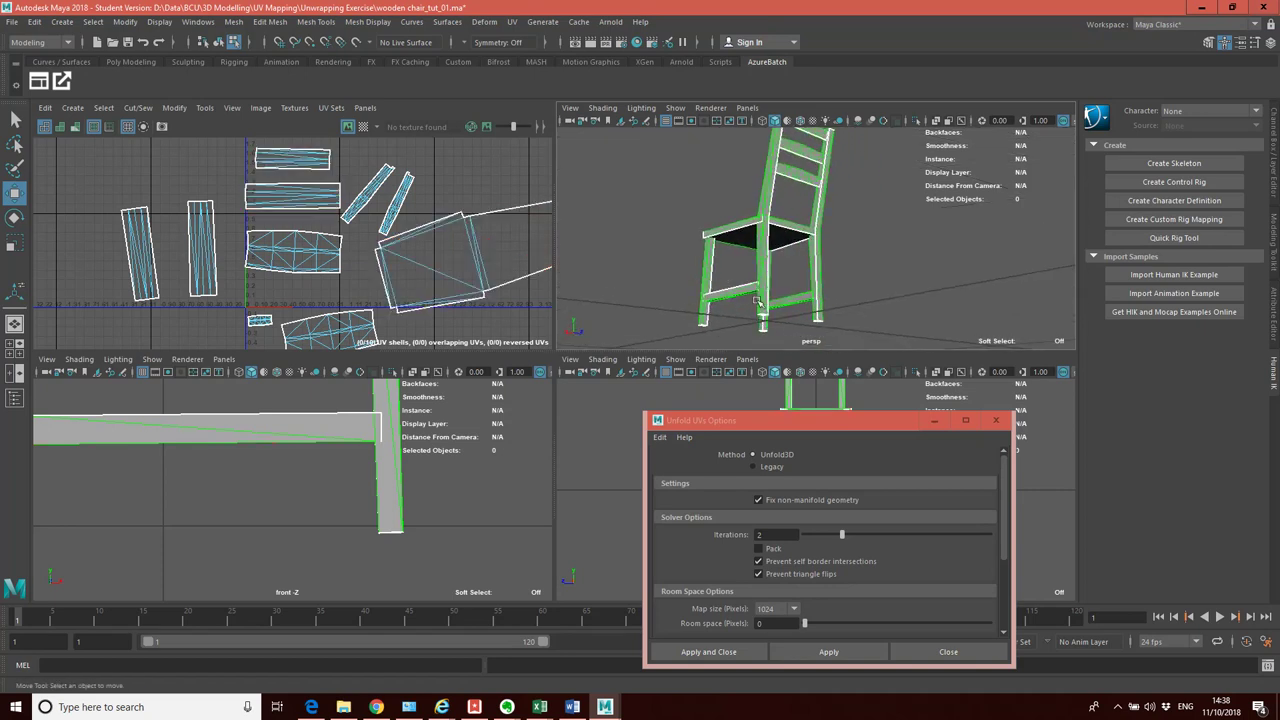
pyautogui.click(804, 277)
pyautogui.keyDown('alt'); pyautogui.moveTo(771, 257); pyautogui.dragTo(740, 282); pyautogui.keyUp('alt')
pyautogui.click(748, 280)
pyautogui.click(805, 307)
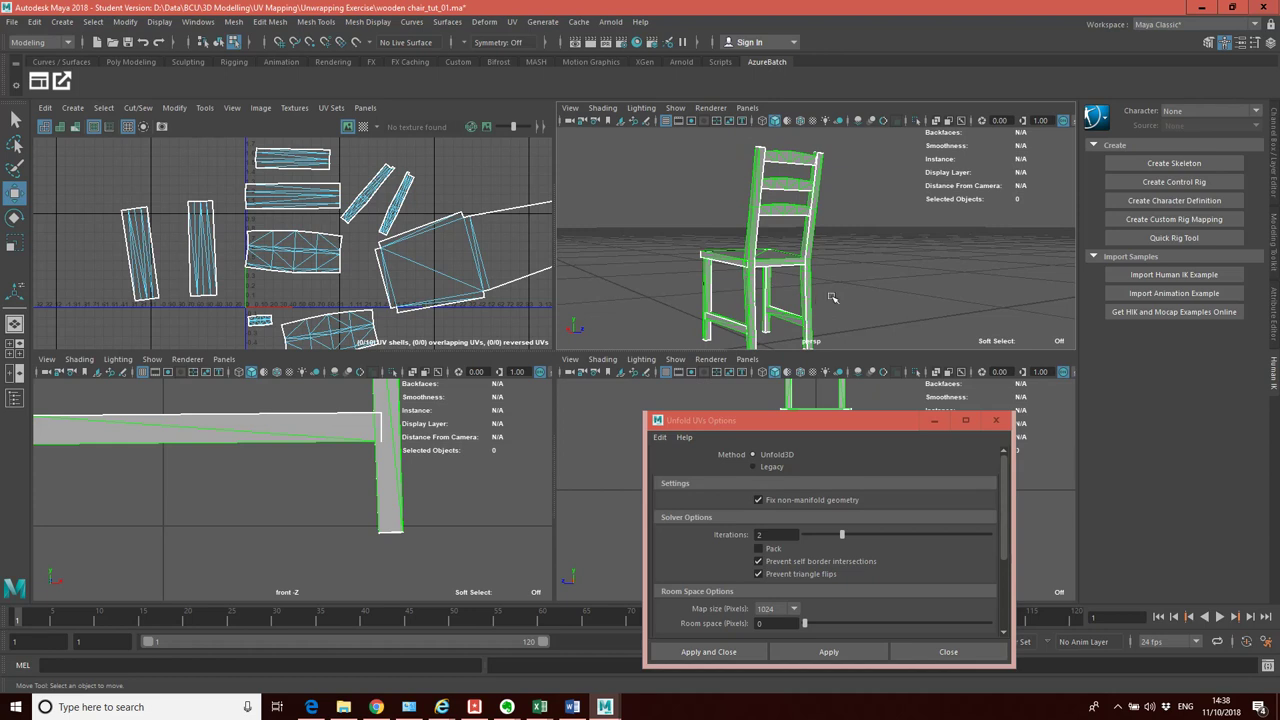
pyautogui.click(734, 320)
pyautogui.click(736, 321)
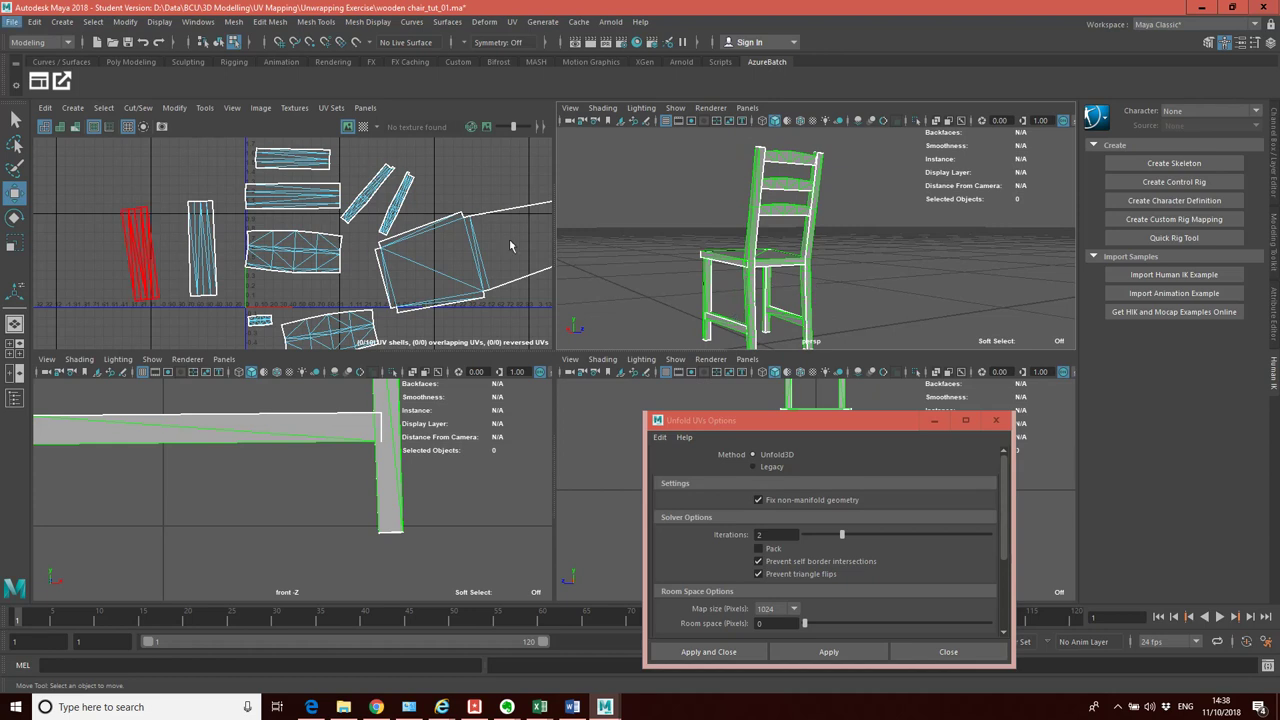
# Examine the top backrest slat's unfolded UV shell up close and compare it with the slat on the chair
pyautogui.click(350, 284)
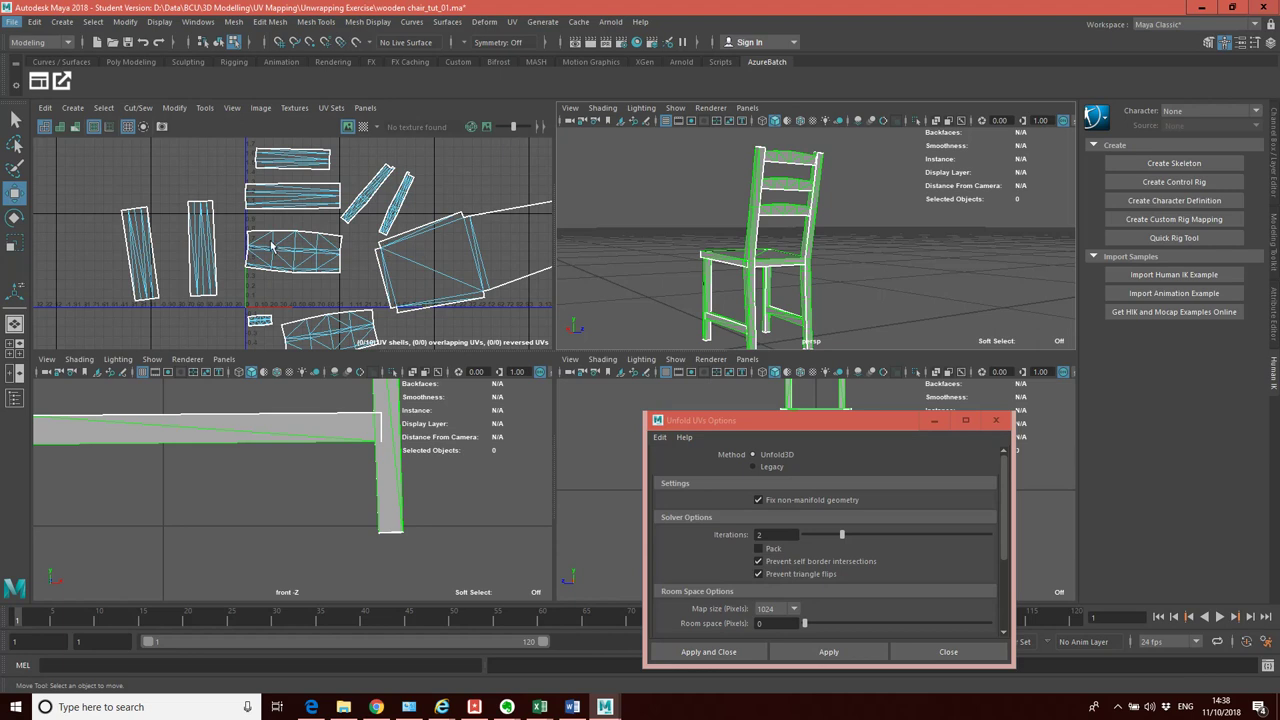
pyautogui.scroll(3, 328, 280)
pyautogui.click(330, 281)
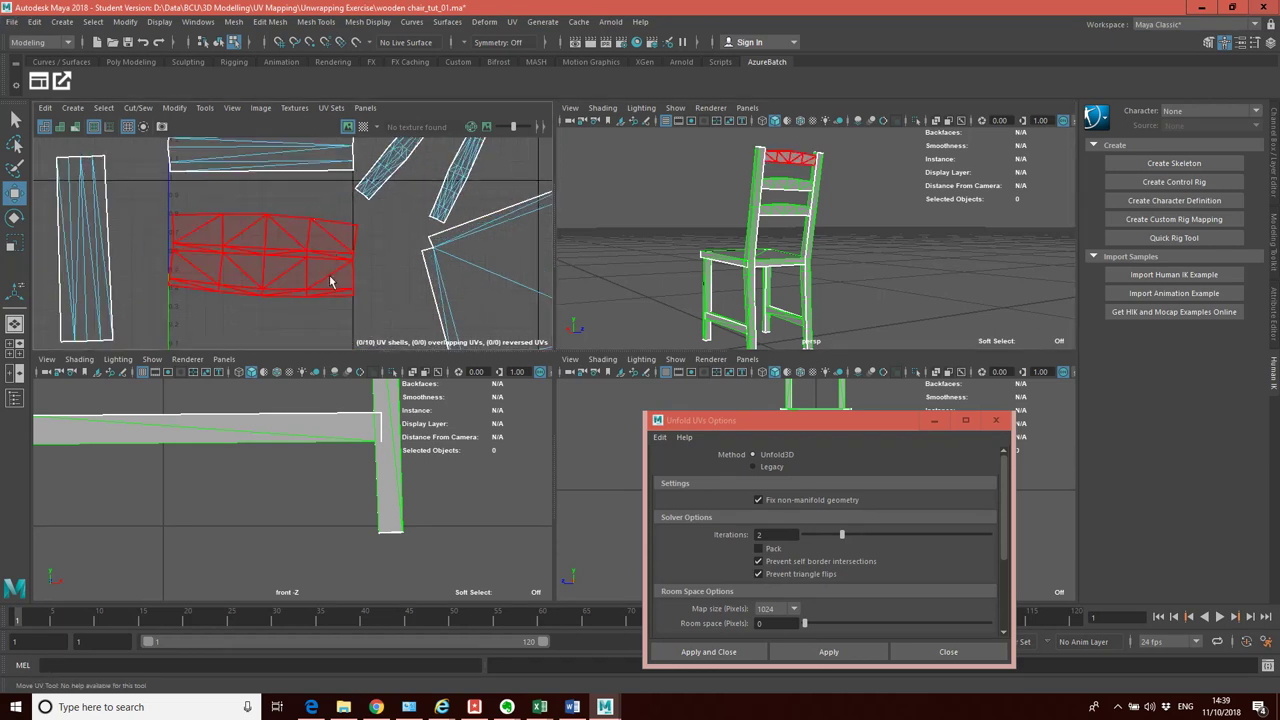
pyautogui.scroll(2, 330, 281)
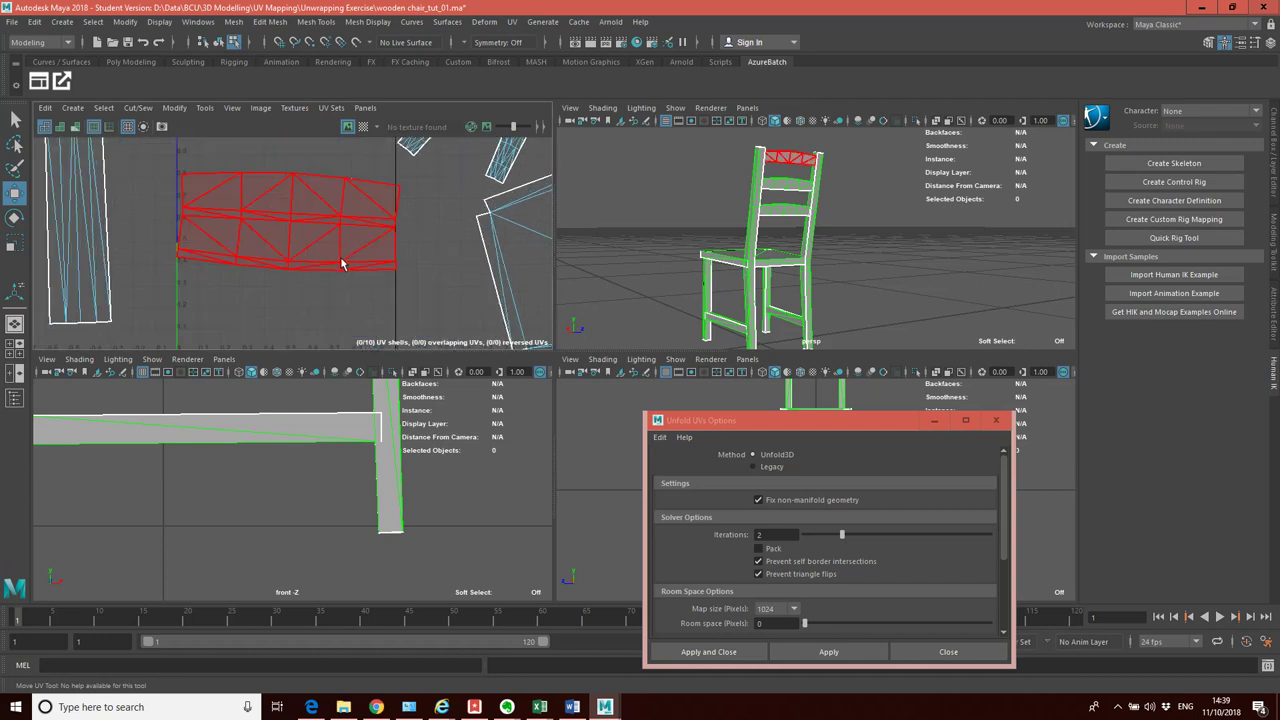
pyautogui.scroll(-1, 341, 265)
pyautogui.click(349, 297)
pyautogui.click(414, 160)
pyautogui.click(380, 341)
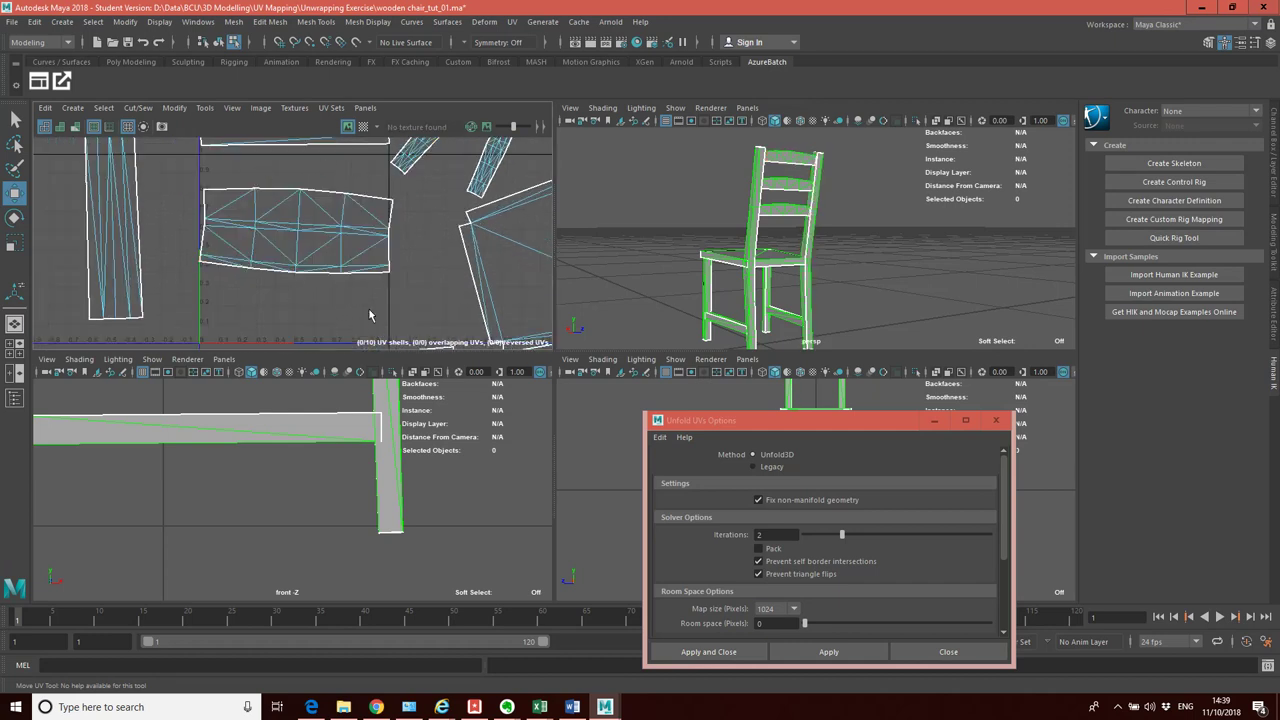
pyautogui.click(366, 268)
pyautogui.scroll(-1, 366, 271)
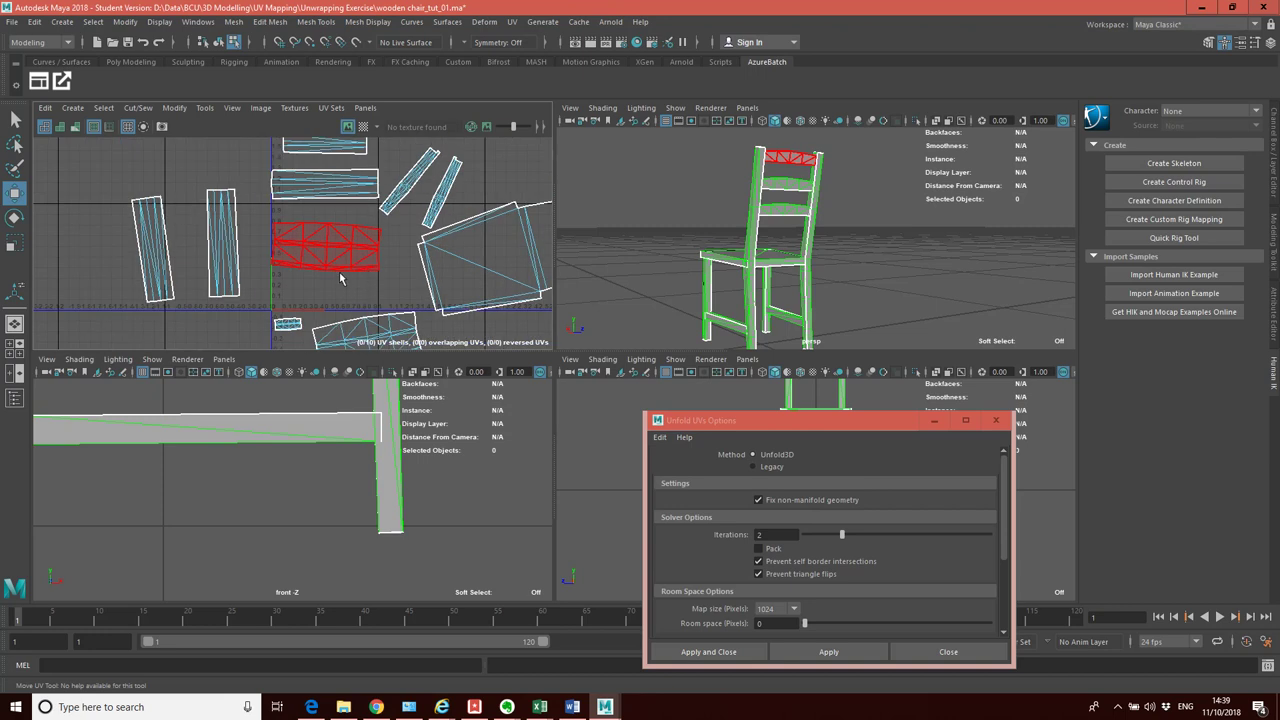
# Select the top backrest slat's UV shell and shift it slightly right, away from the vertical UV axis
pyautogui.click(366, 280)
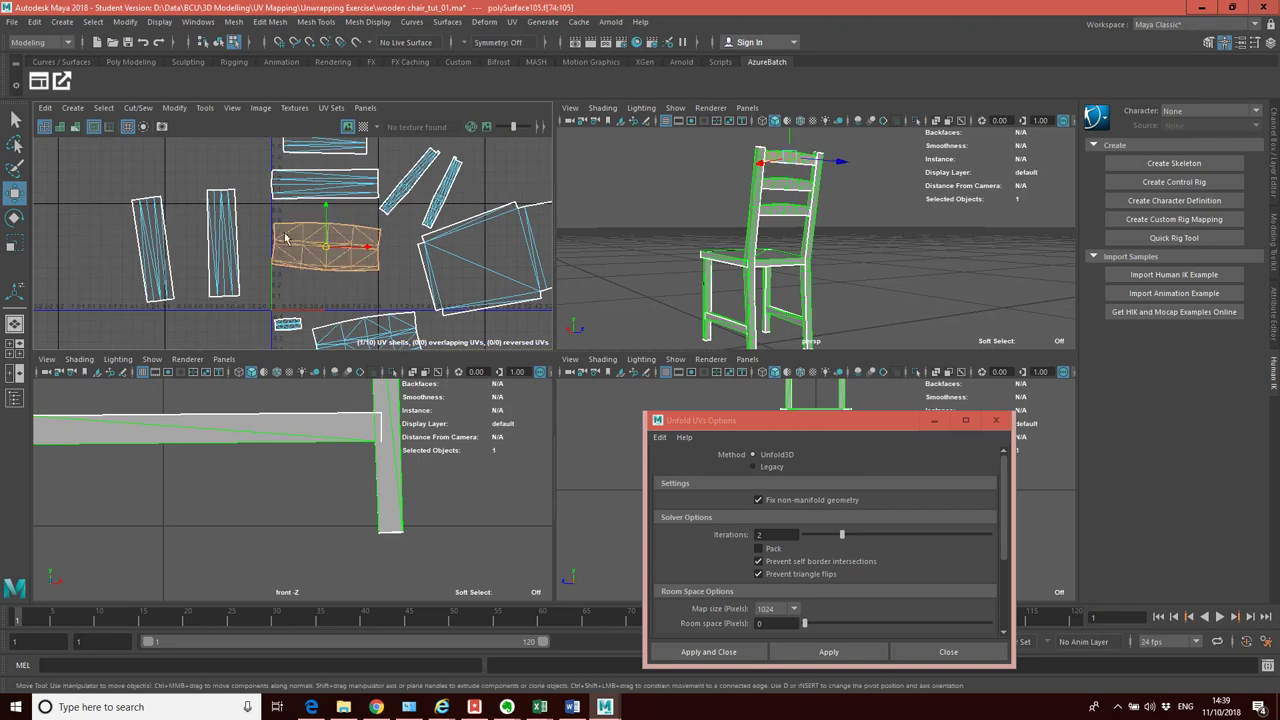
pyautogui.moveTo(320, 255); pyautogui.dragTo(338, 256)
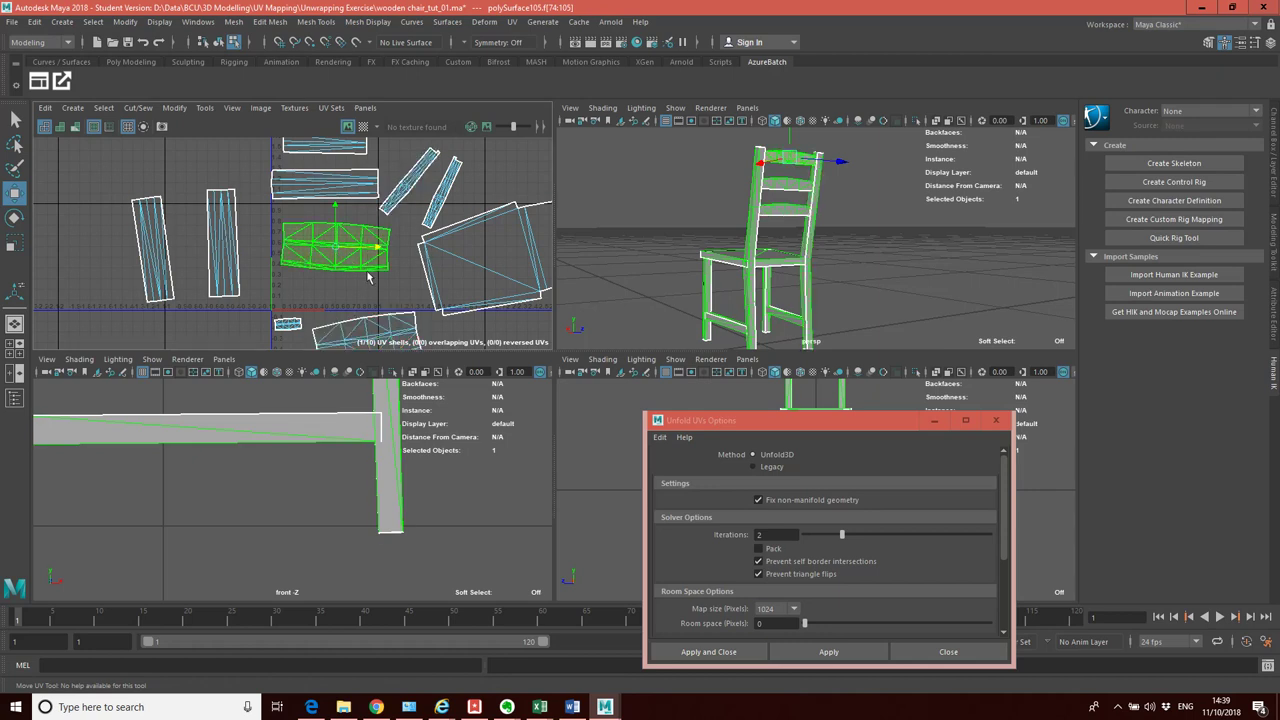
pyautogui.keyDown('alt'); pyautogui.moveTo(367, 278); pyautogui.dragTo(319, 248, button='middle'); pyautogui.keyUp('alt')
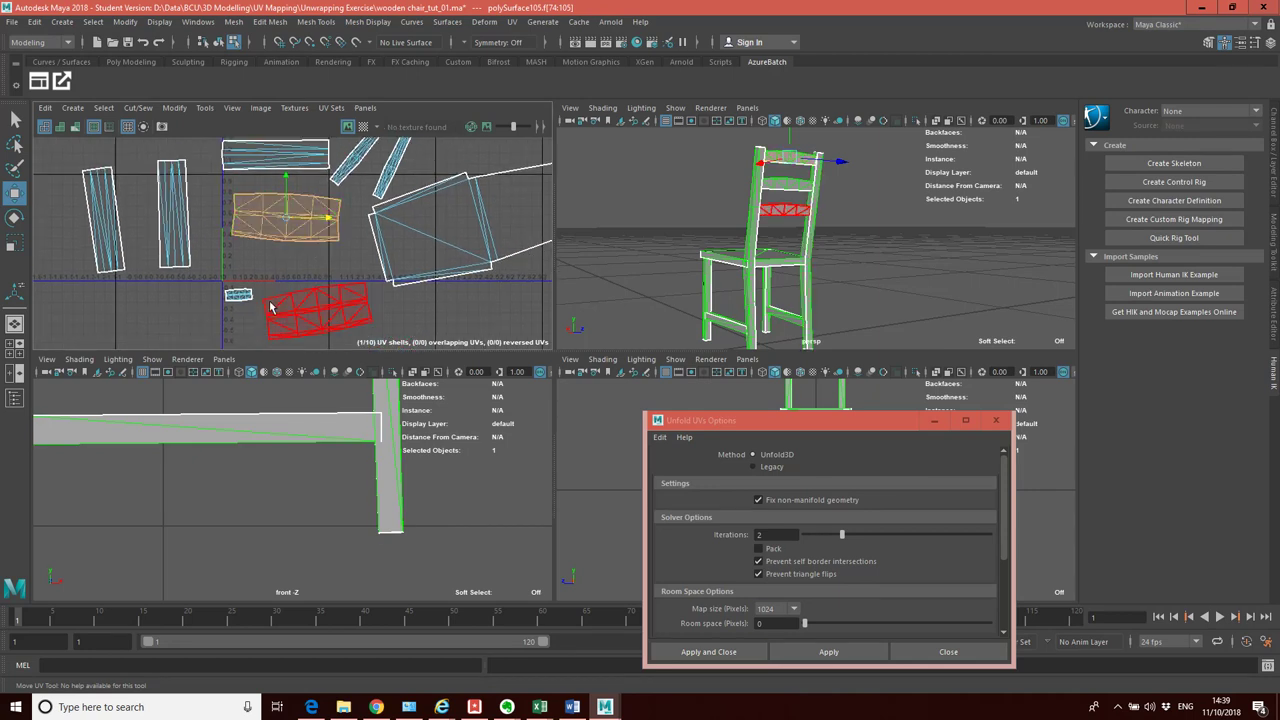
pyautogui.scroll(-3, 265, 268)
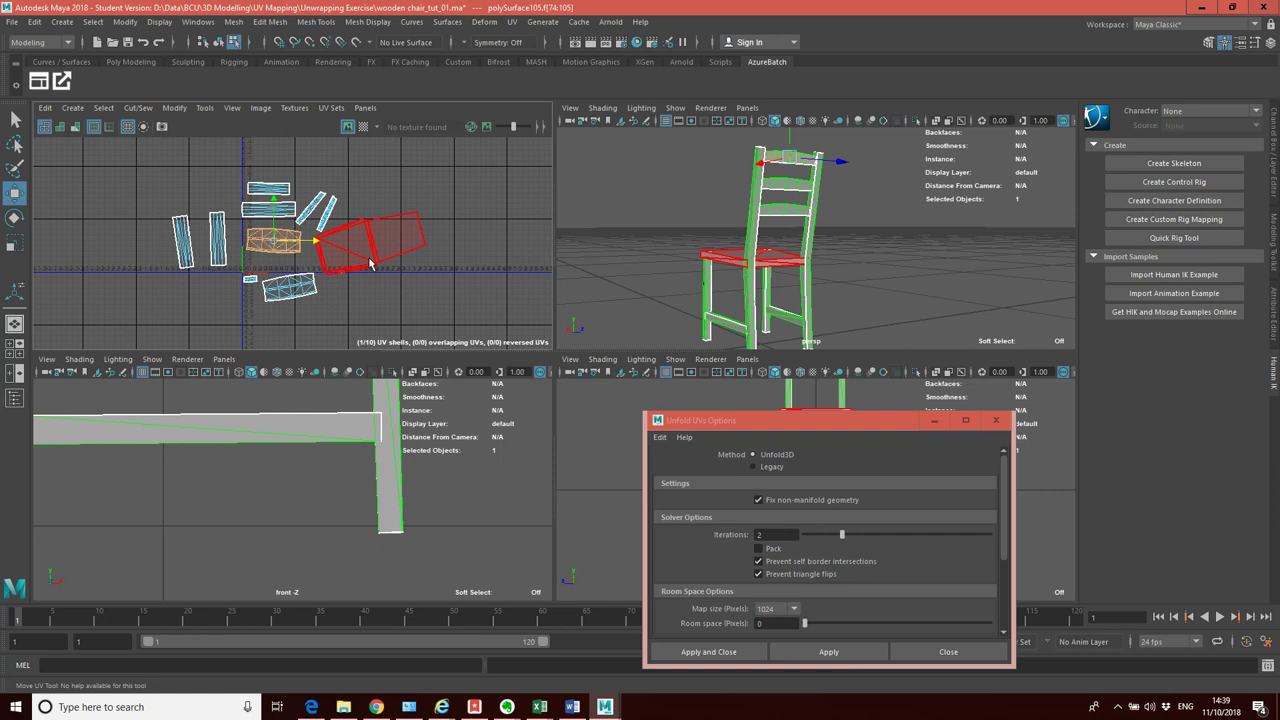
pyautogui.scroll(2, 298, 292)
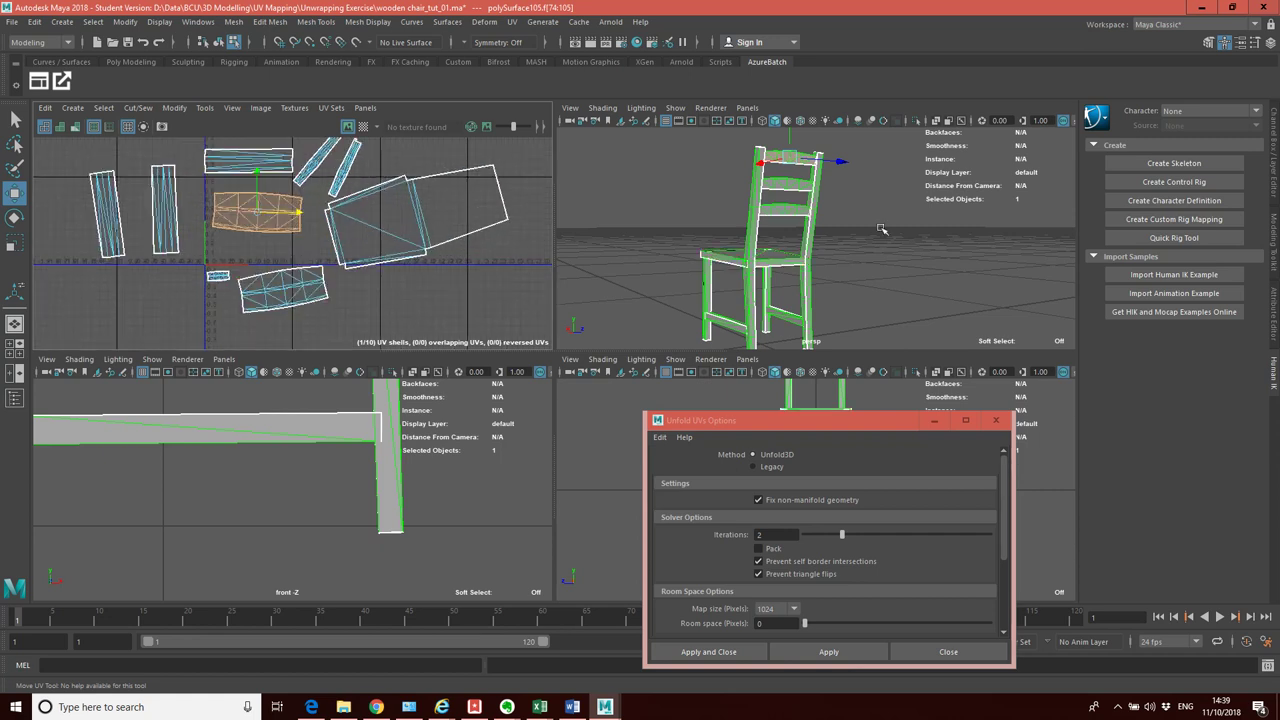
# Select the bottom and top backrest slats on the chair in turn to identify their UV shells
pyautogui.click(792, 208)
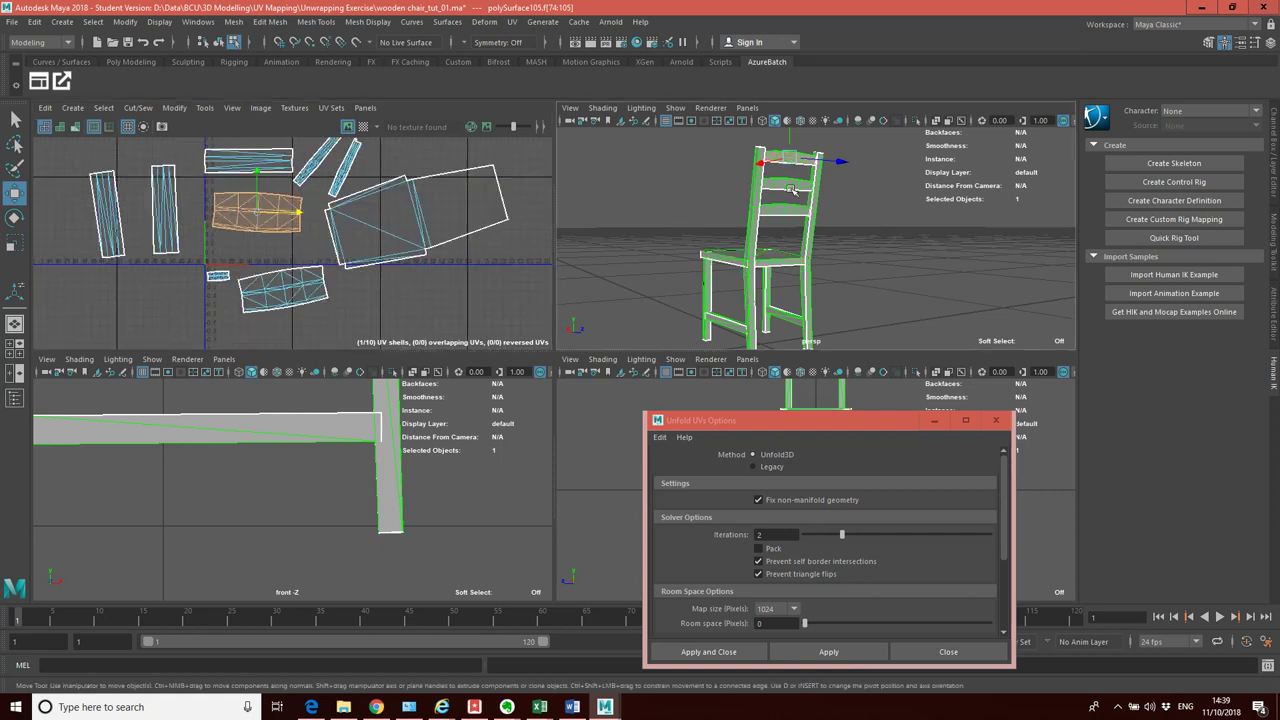
pyautogui.click(793, 186)
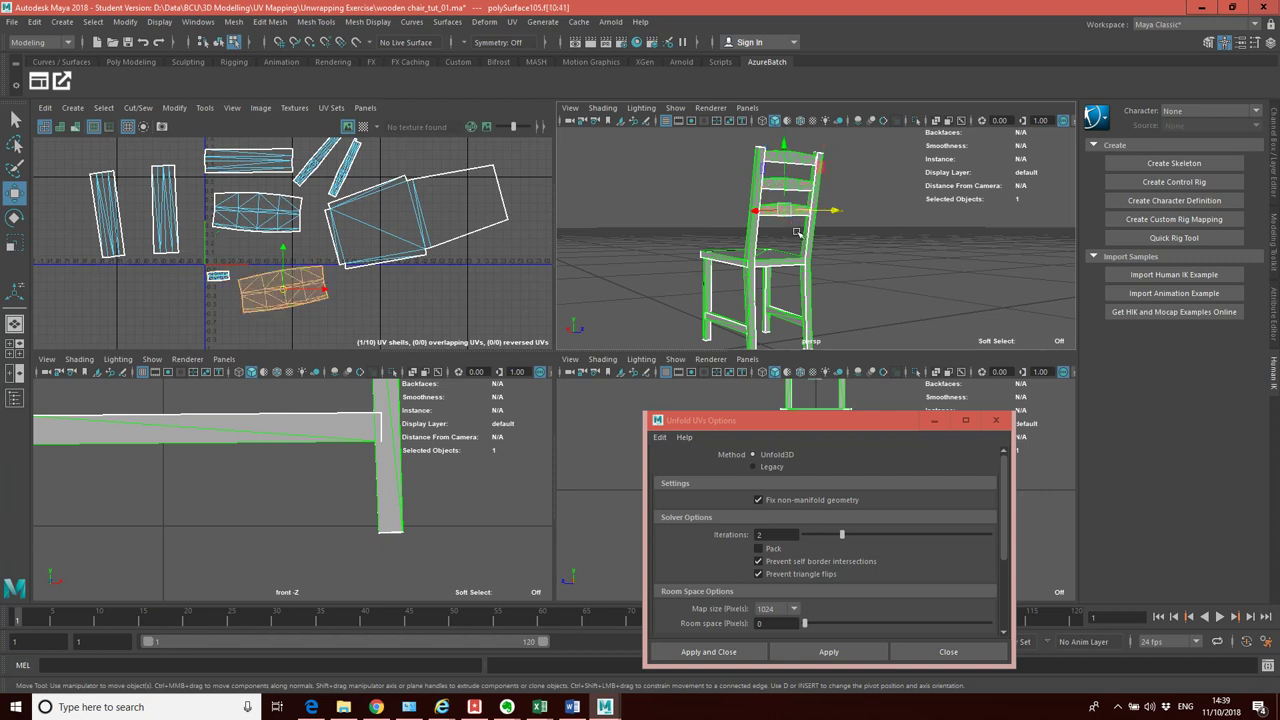
pyautogui.click(806, 156)
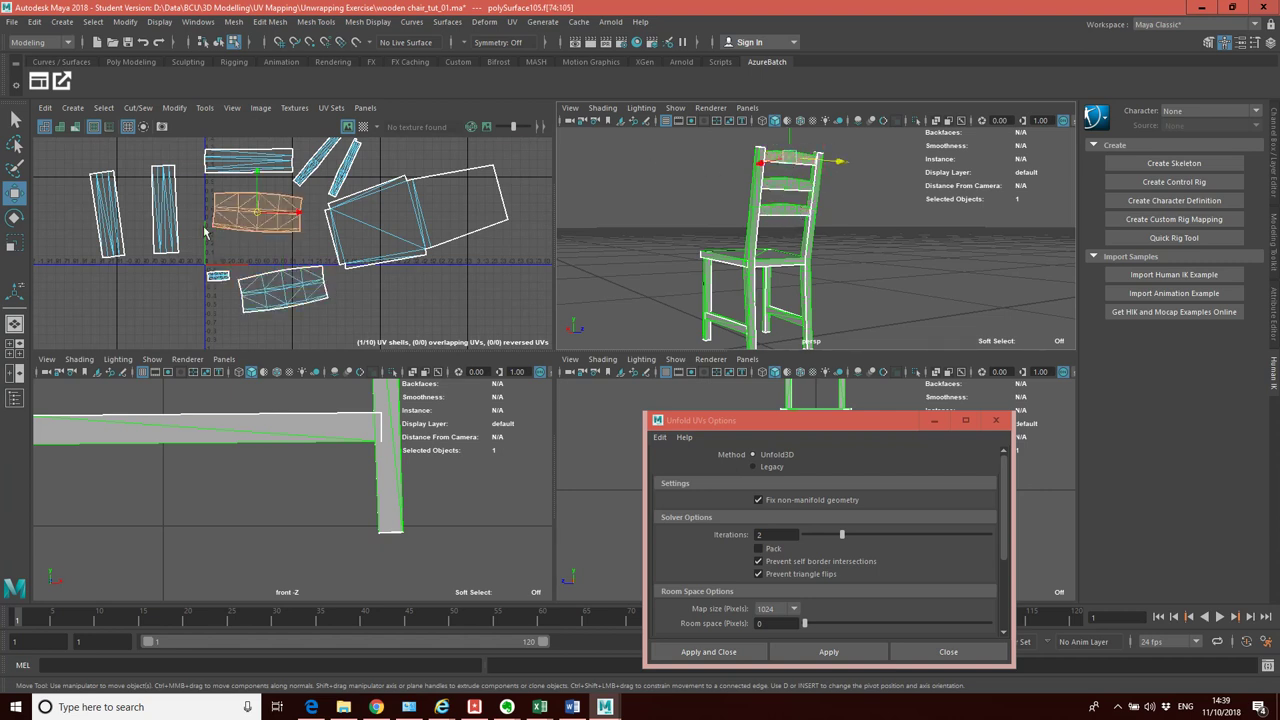
# Scale the middle backrest slat's UV shell up to the top slat shell's size and place it directly beneath that shell
pyautogui.click(795, 184)
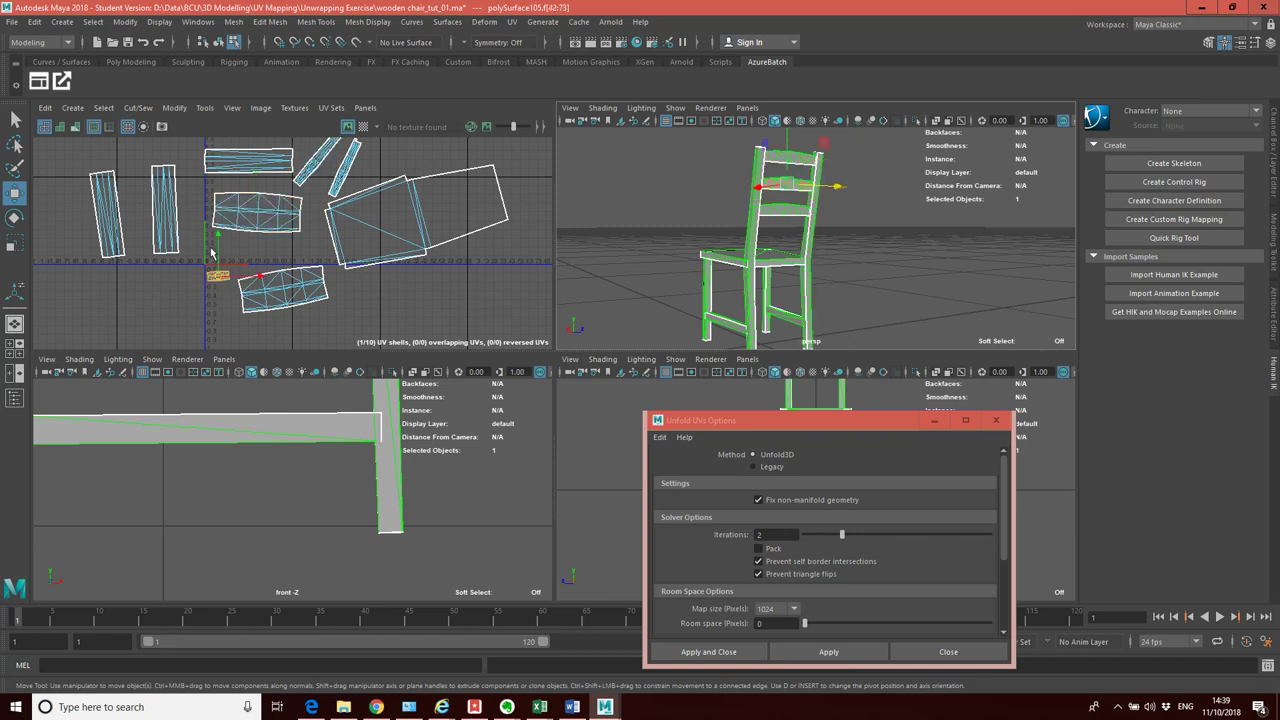
pyautogui.press('e')
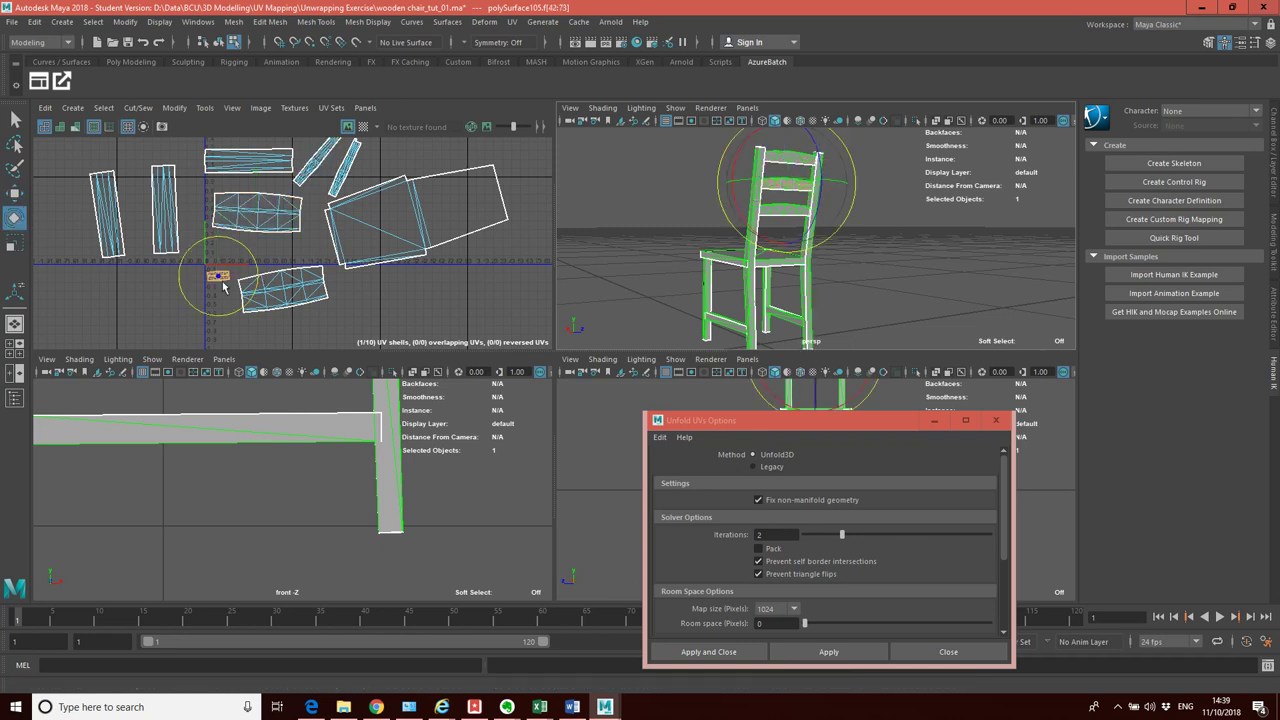
pyautogui.click(15, 242)
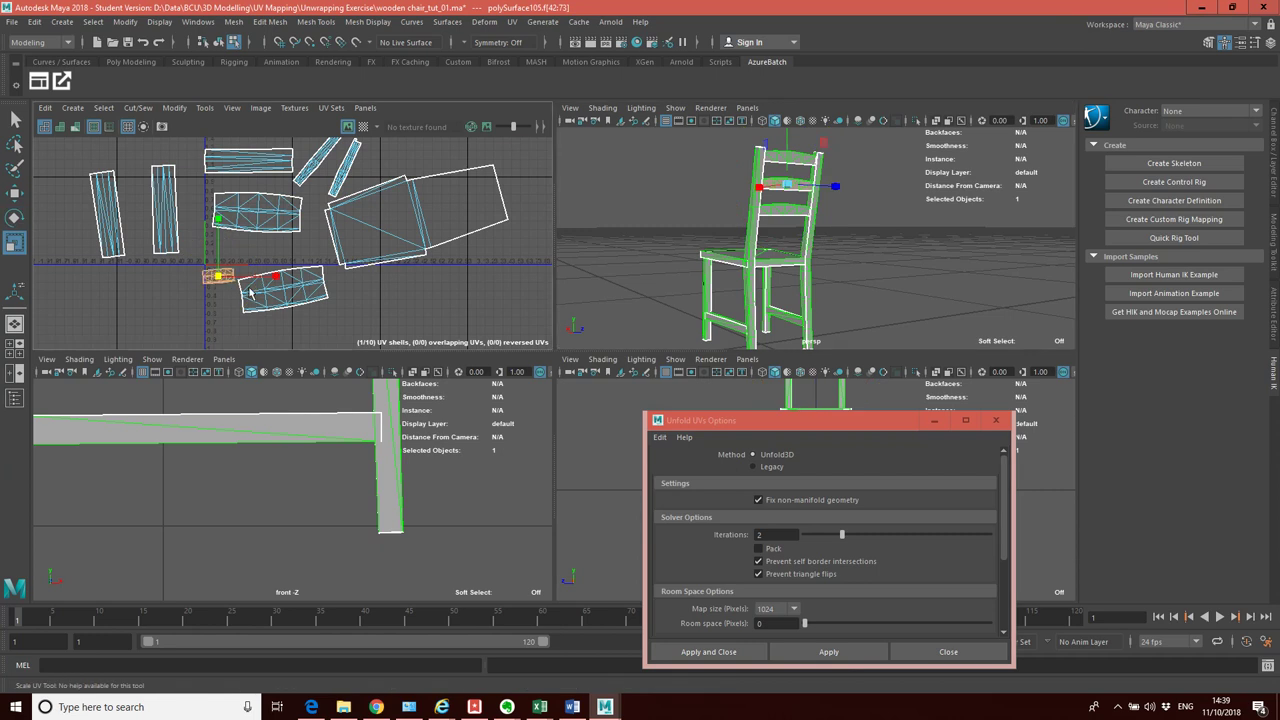
pyautogui.moveTo(250, 292); pyautogui.dragTo(222, 277)
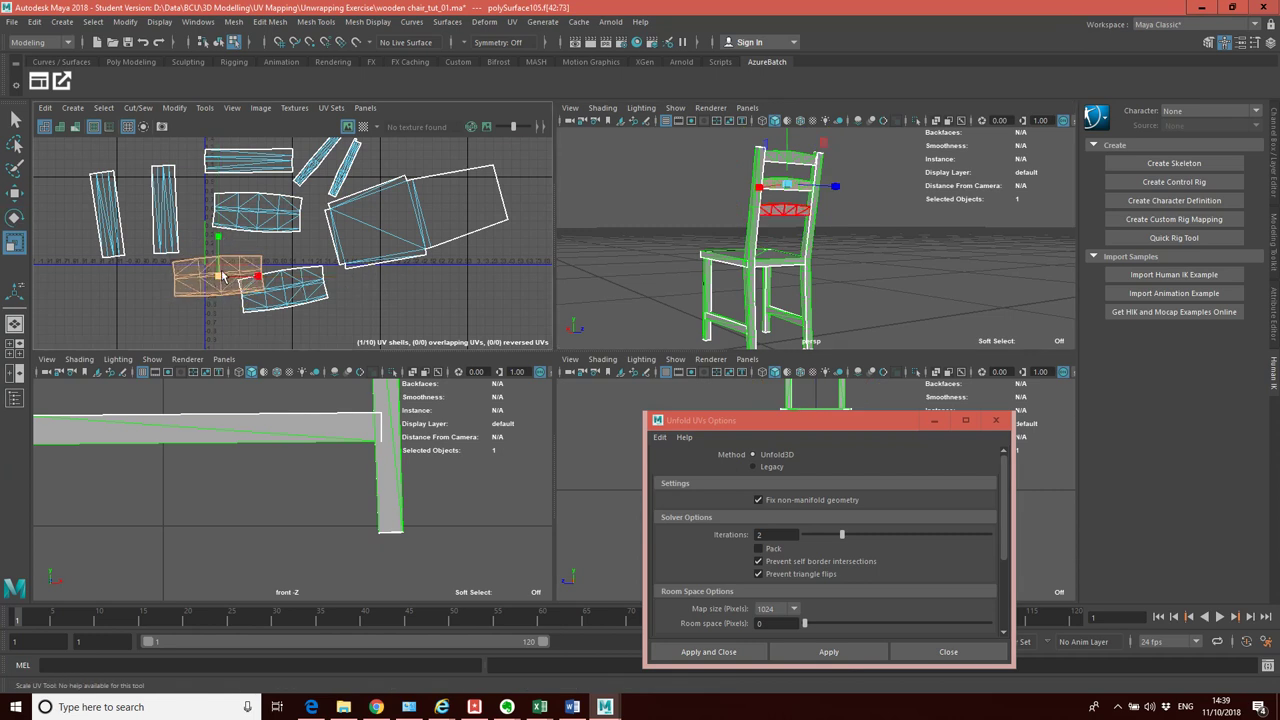
pyautogui.press('w')
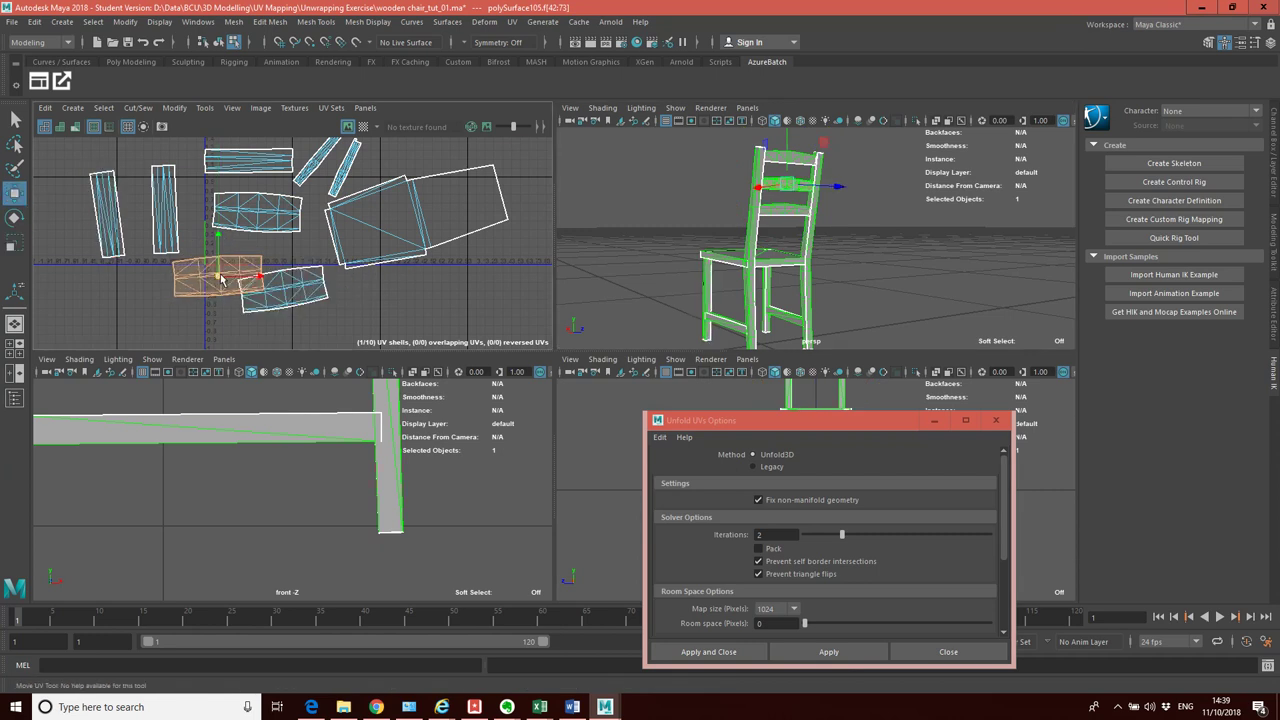
pyautogui.moveTo(222, 280); pyautogui.dragTo(298, 289)
# Rotate the bottom backrest slat's UV shell level and place it in line below the middle slat's shell
pyautogui.press('e')
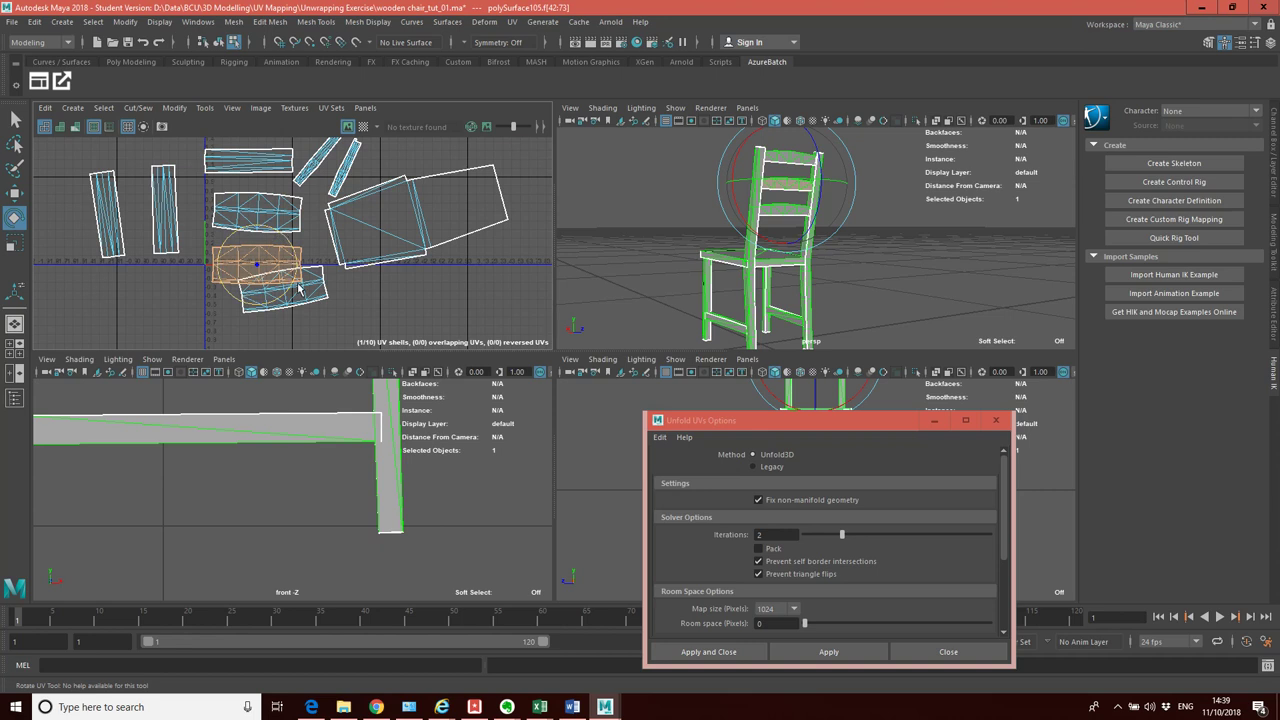
pyautogui.click(298, 289)
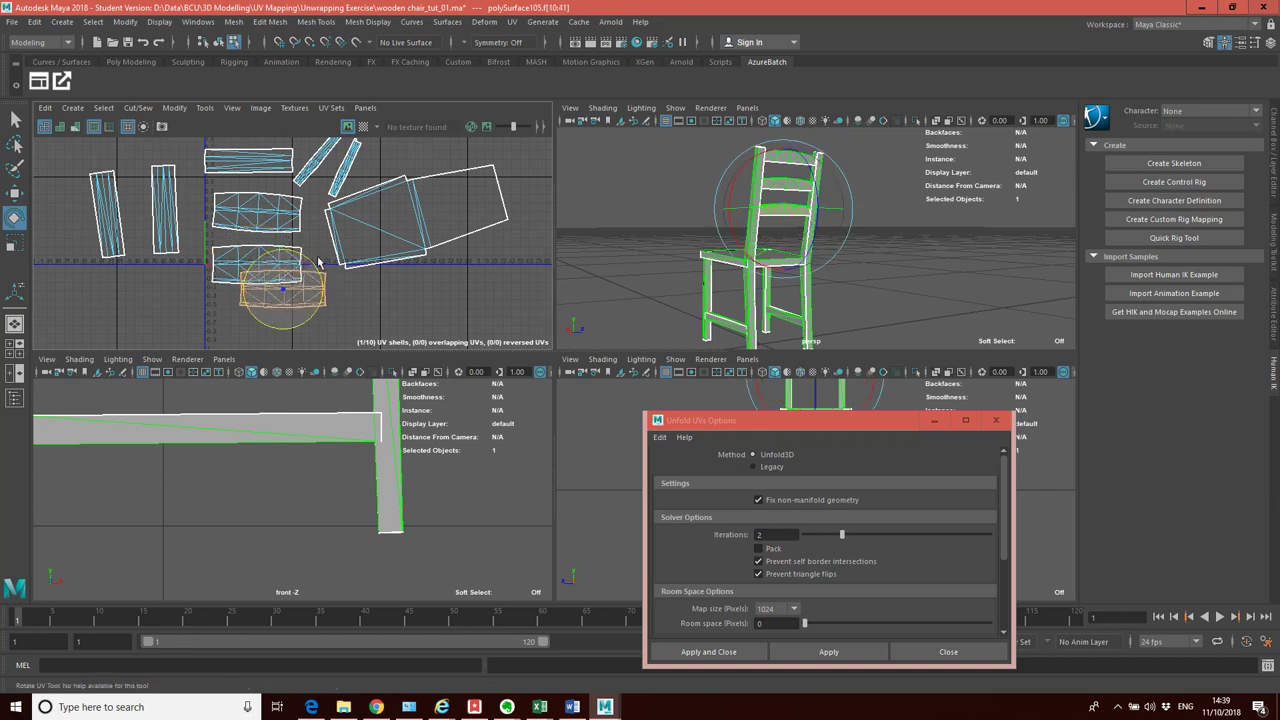
pyautogui.click(15, 192)
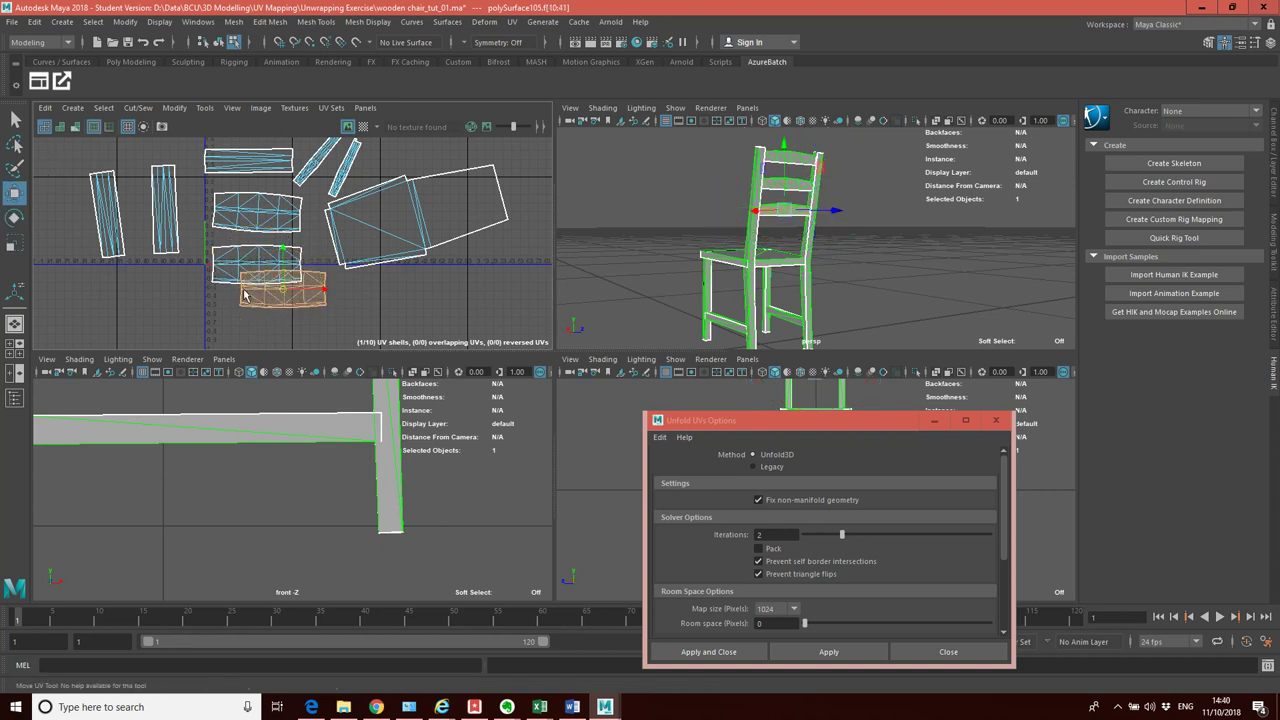
pyautogui.moveTo(290, 291); pyautogui.dragTo(265, 325)
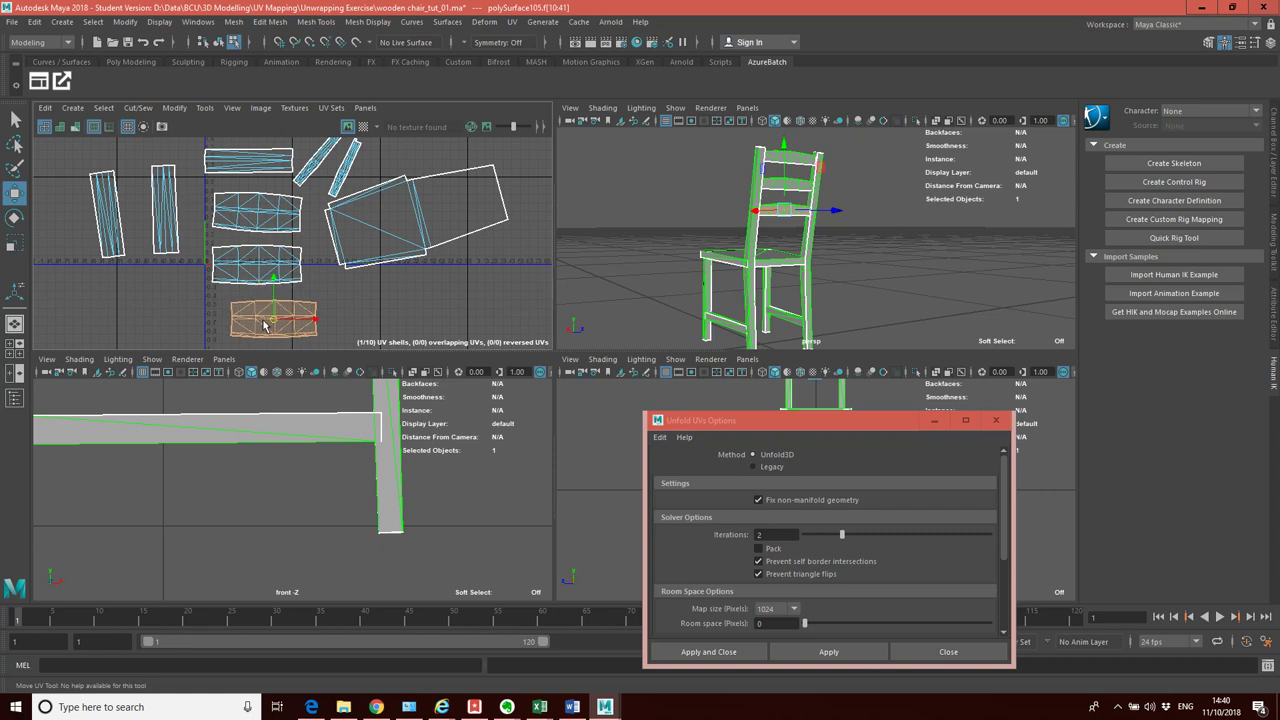
# Rotate the top backrest slat's UV shell level with the other slat shells and clear the selection
pyautogui.click(257, 213)
pyautogui.click(14, 219)
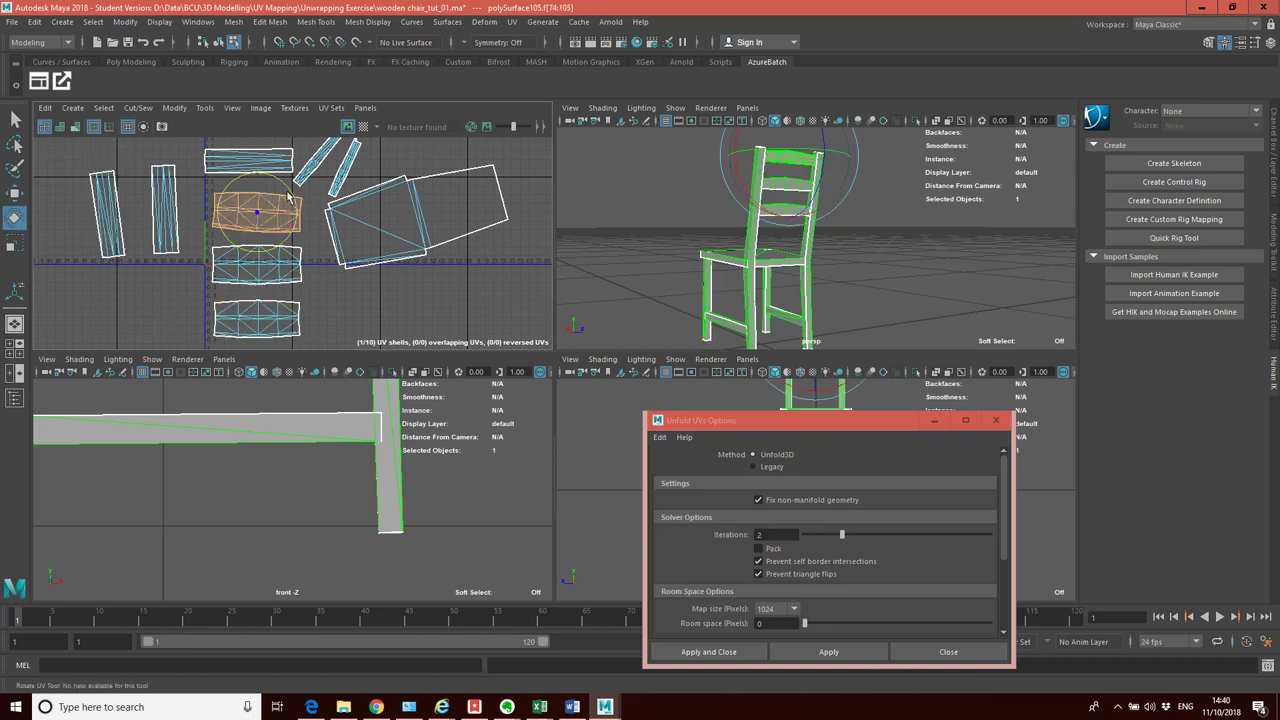
pyautogui.click(326, 280)
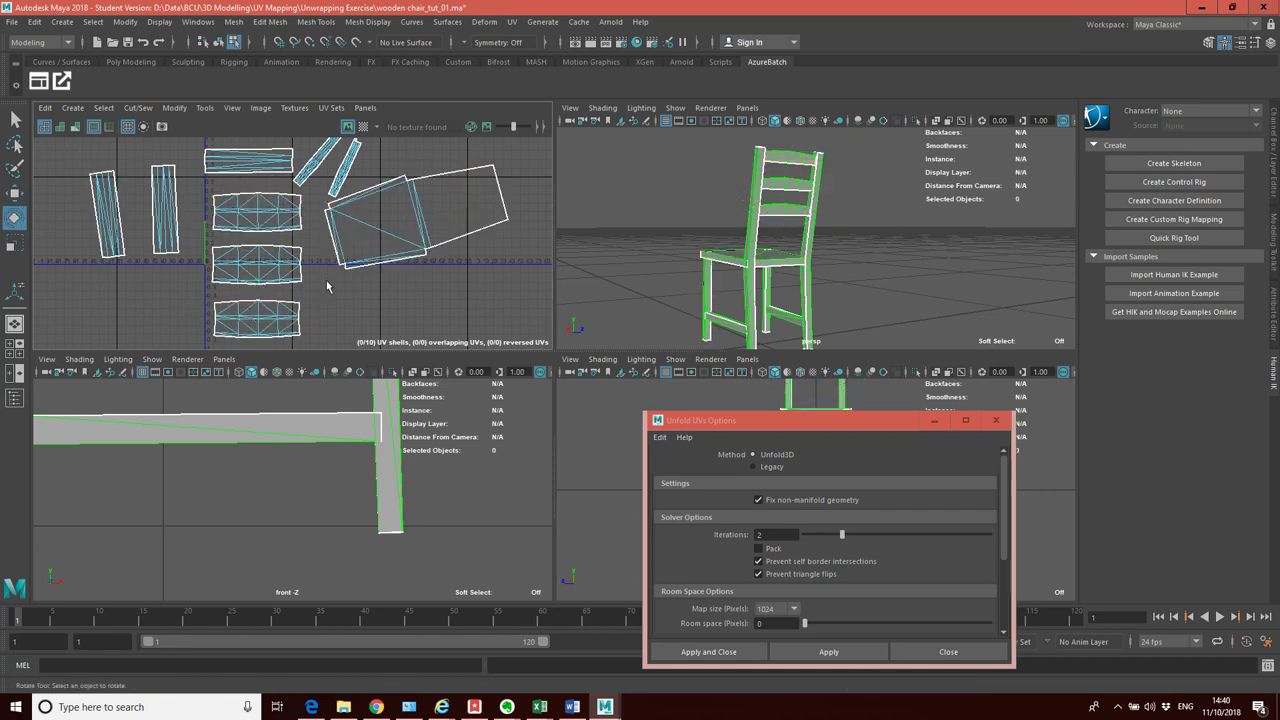
# Scale the uppermost rail's UV shell up to match the length of the other rail's shell directly below it
pyautogui.scroll(-3, 334, 265)
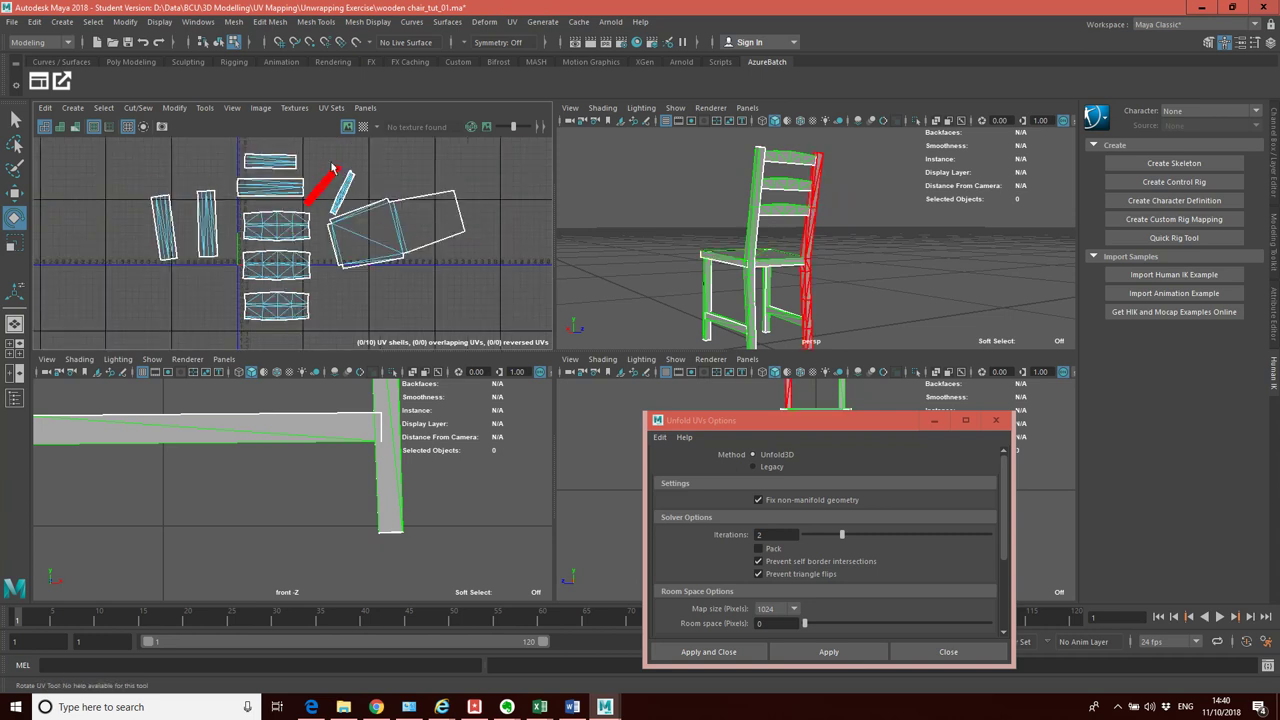
pyautogui.keyDown('alt'); pyautogui.moveTo(317, 156); pyautogui.dragTo(295, 234, button='middle'); pyautogui.keyUp('alt')
pyautogui.click(250, 238)
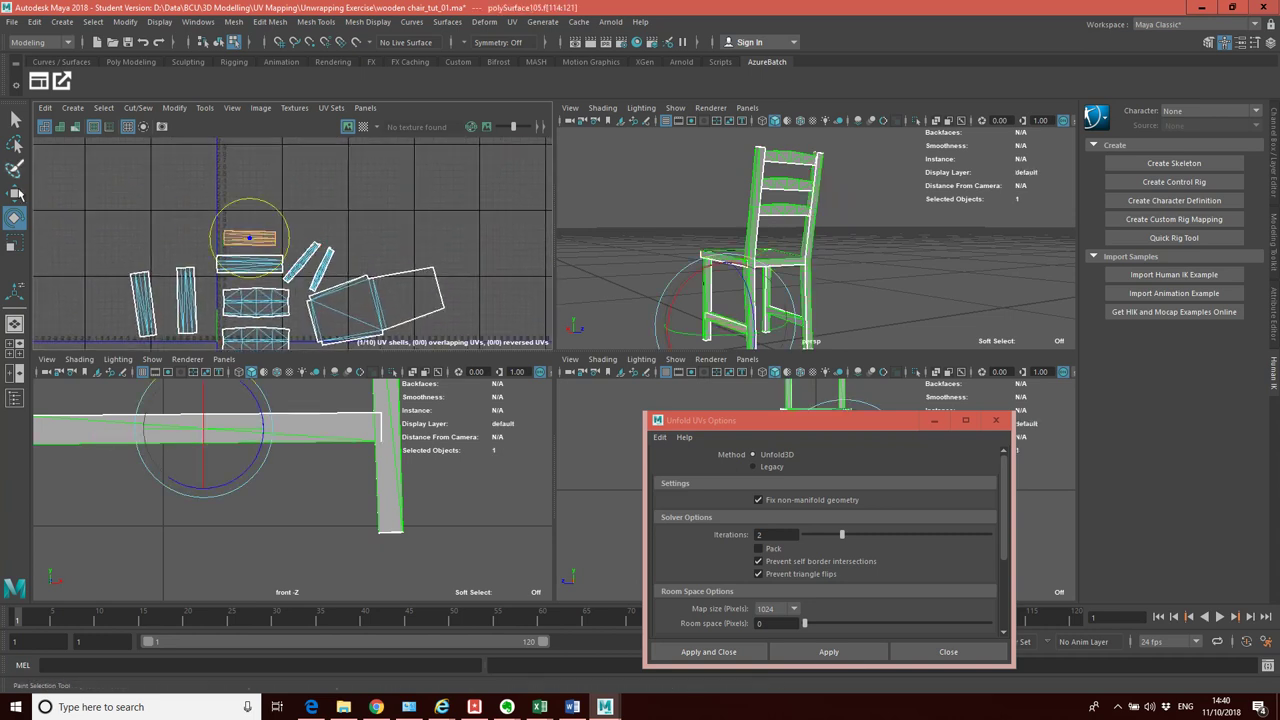
pyautogui.click(14, 241)
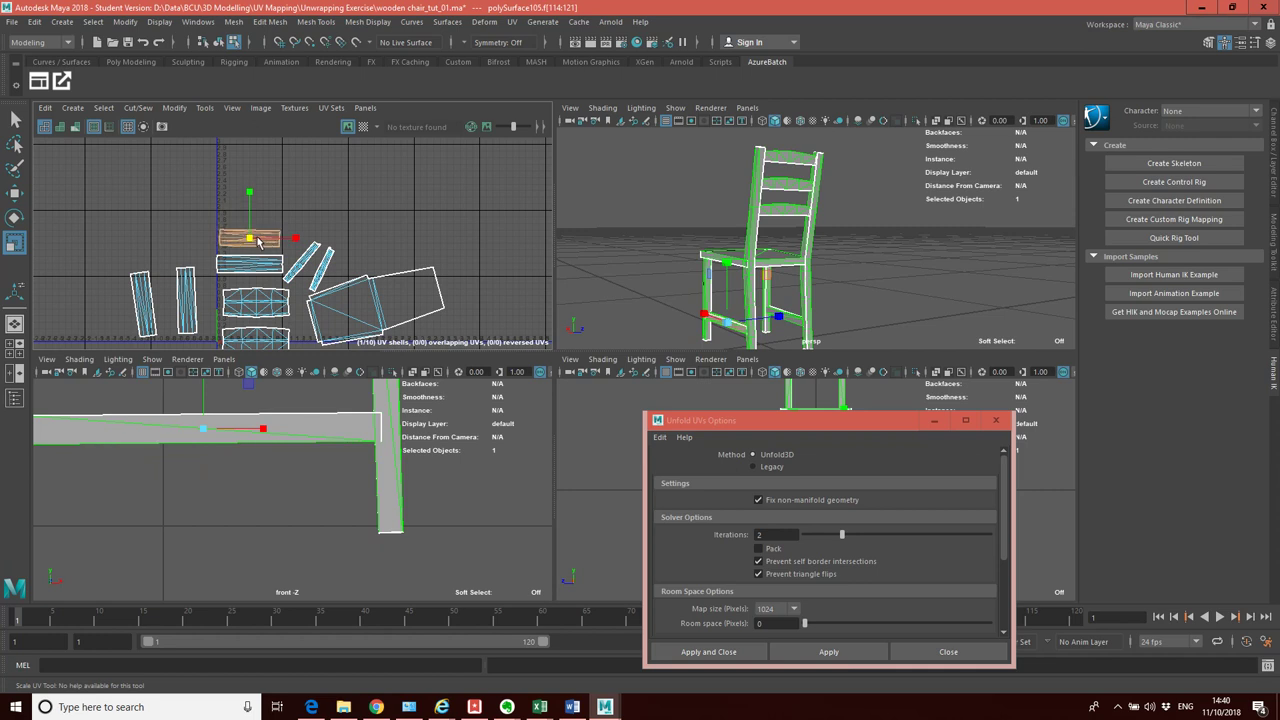
pyautogui.scroll(4, 262, 242)
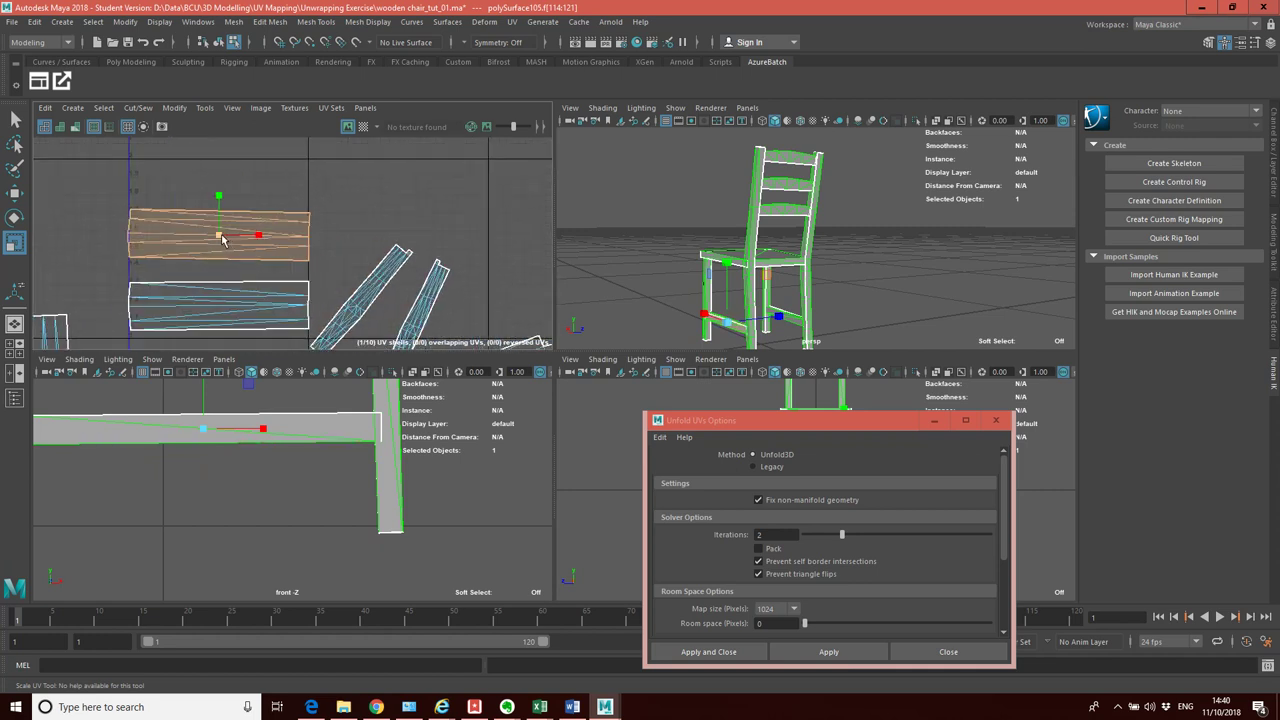
pyautogui.moveTo(225, 238); pyautogui.dragTo(214, 239)
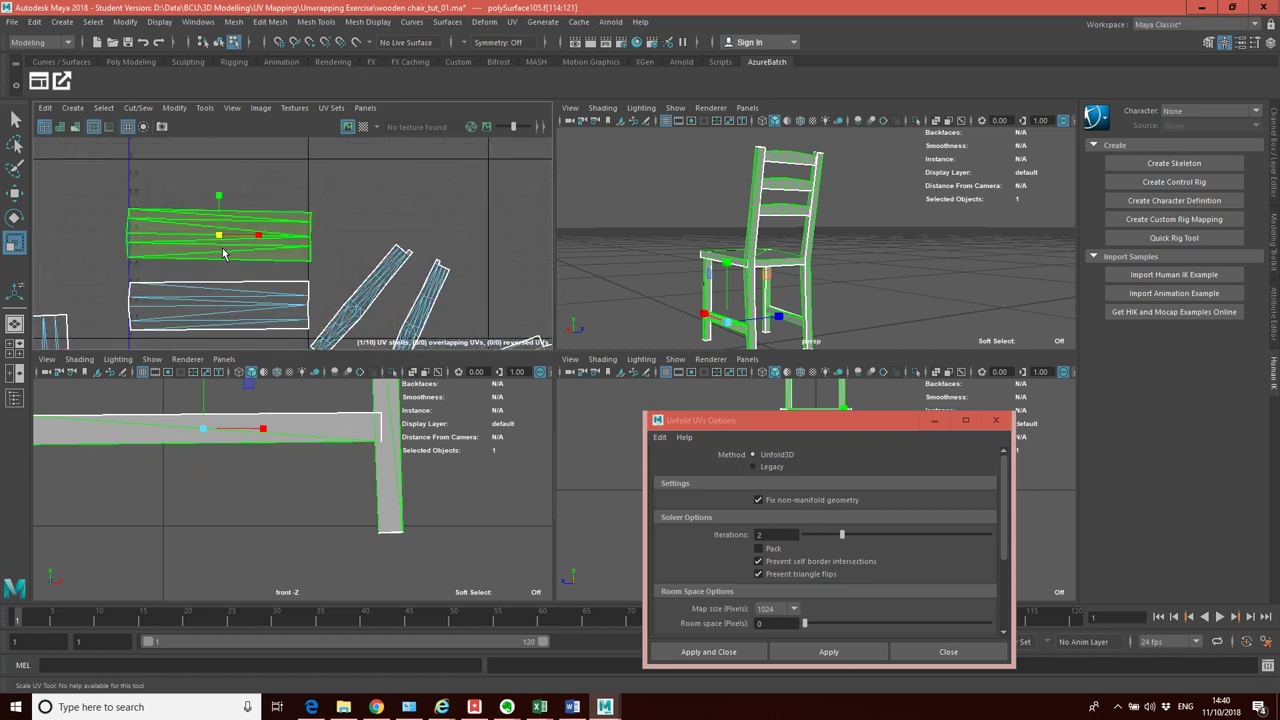
# Rotate the uppermost rail's UV shell slightly so it lies level with the rail shell beneath it
pyautogui.scroll(-2, 226, 250)
pyautogui.keyDown('alt'); pyautogui.moveTo(235, 297); pyautogui.dragTo(232, 235, button='middle'); pyautogui.keyUp('alt')
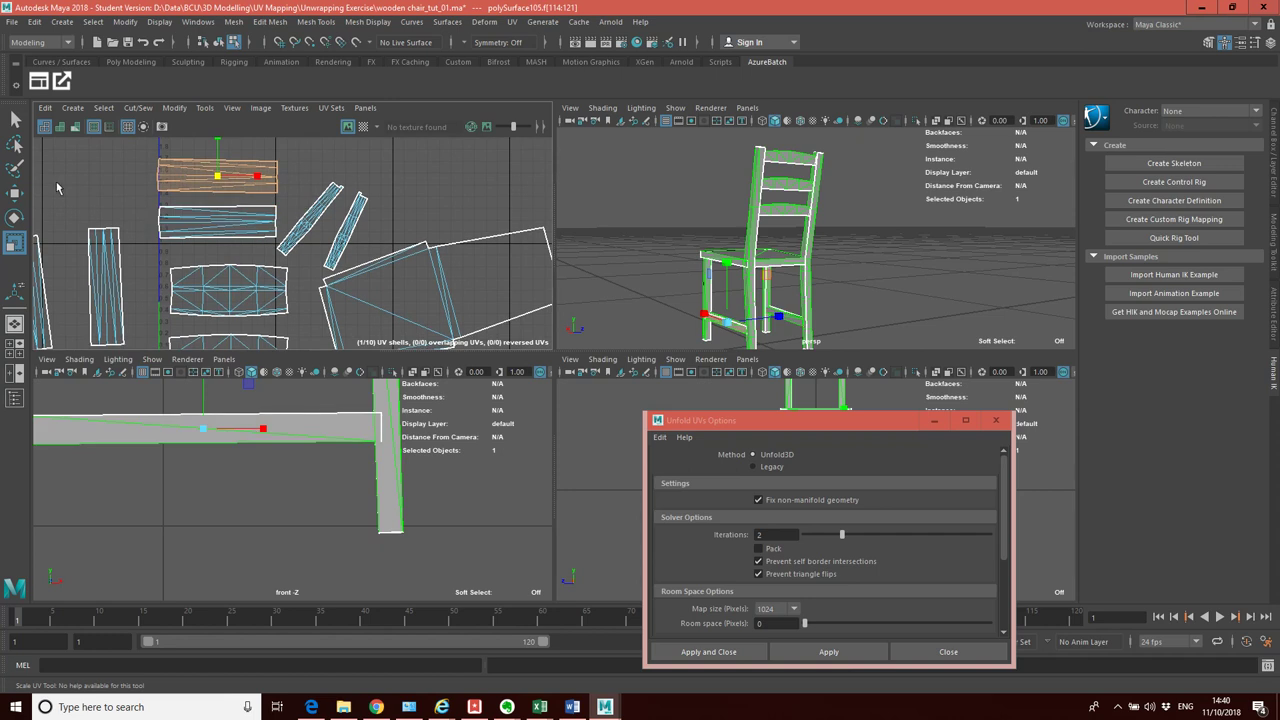
pyautogui.click(15, 217)
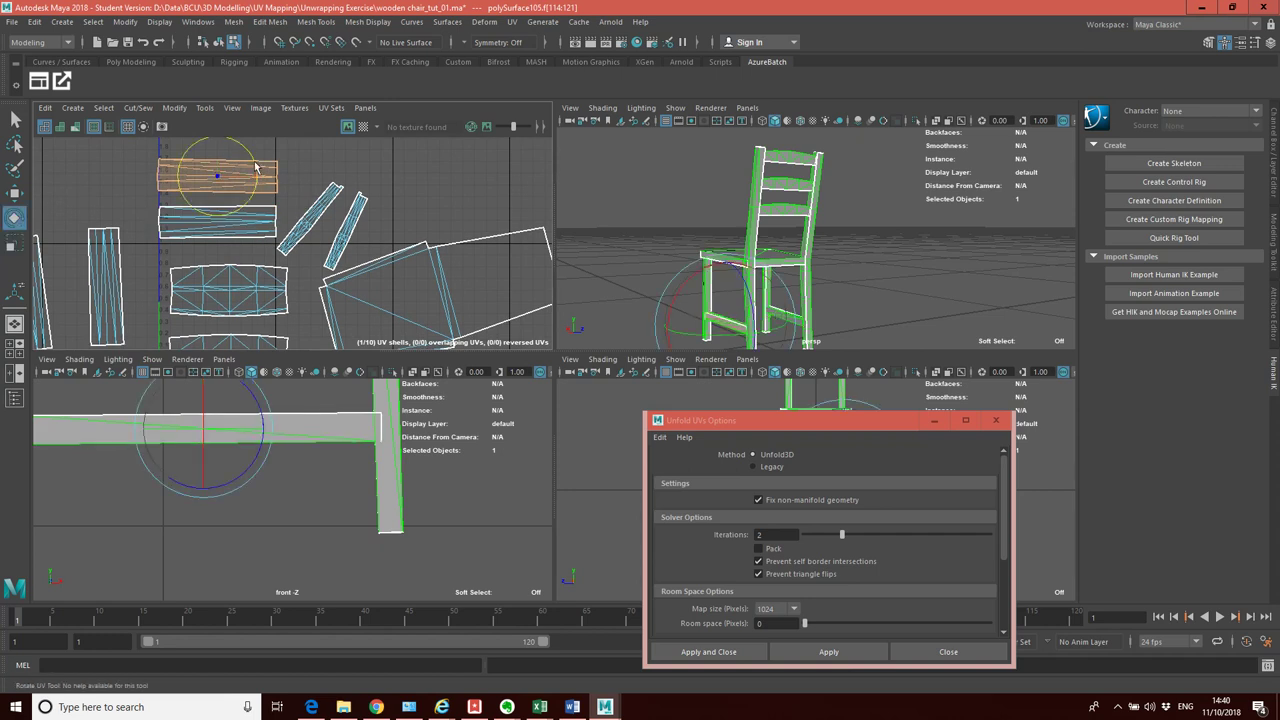
pyautogui.moveTo(256, 168); pyautogui.dragTo(254, 166)
pyautogui.scroll(1, 259, 175)
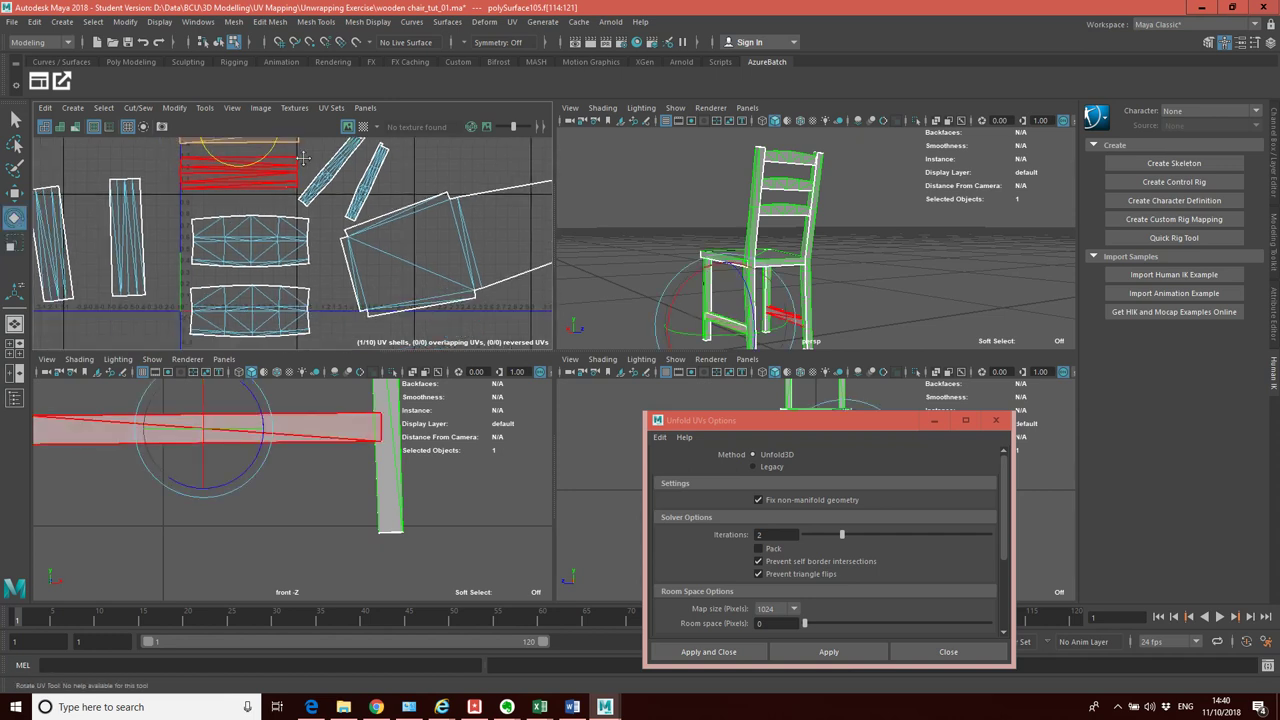
# Select both tilted back leg UV shells and scale them up together to suit the scale of the other shells
pyautogui.scroll(-3, 311, 275)
pyautogui.scroll(-3, 300, 285)
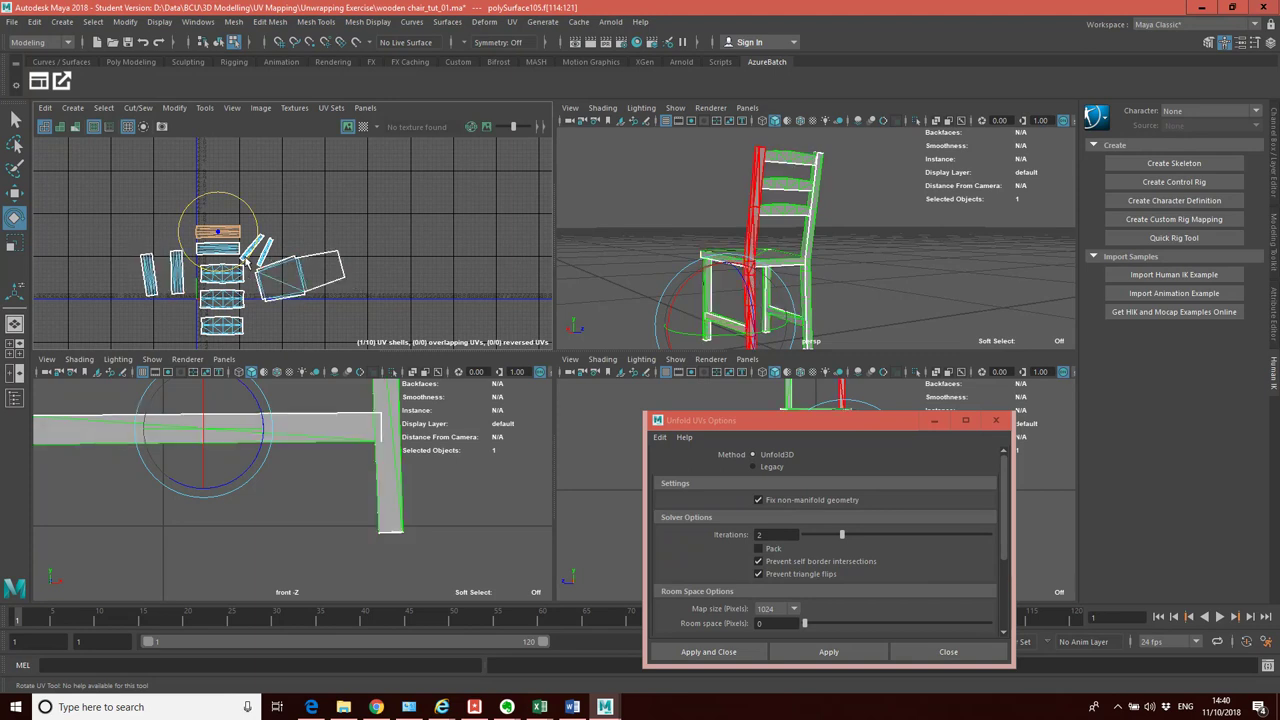
pyautogui.scroll(5, 247, 262)
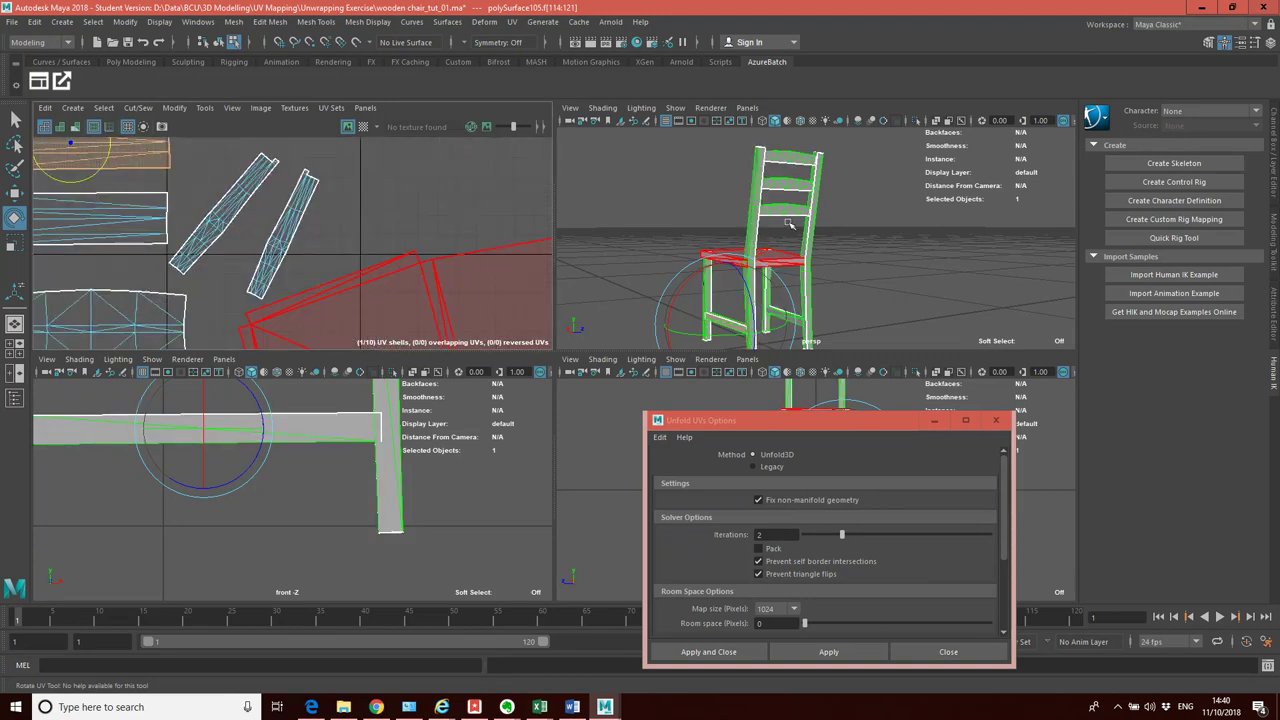
pyautogui.click(293, 226)
pyautogui.keyDown('shift'); pyautogui.click(229, 218); pyautogui.keyUp('shift')
pyautogui.scroll(-3, 245, 220)
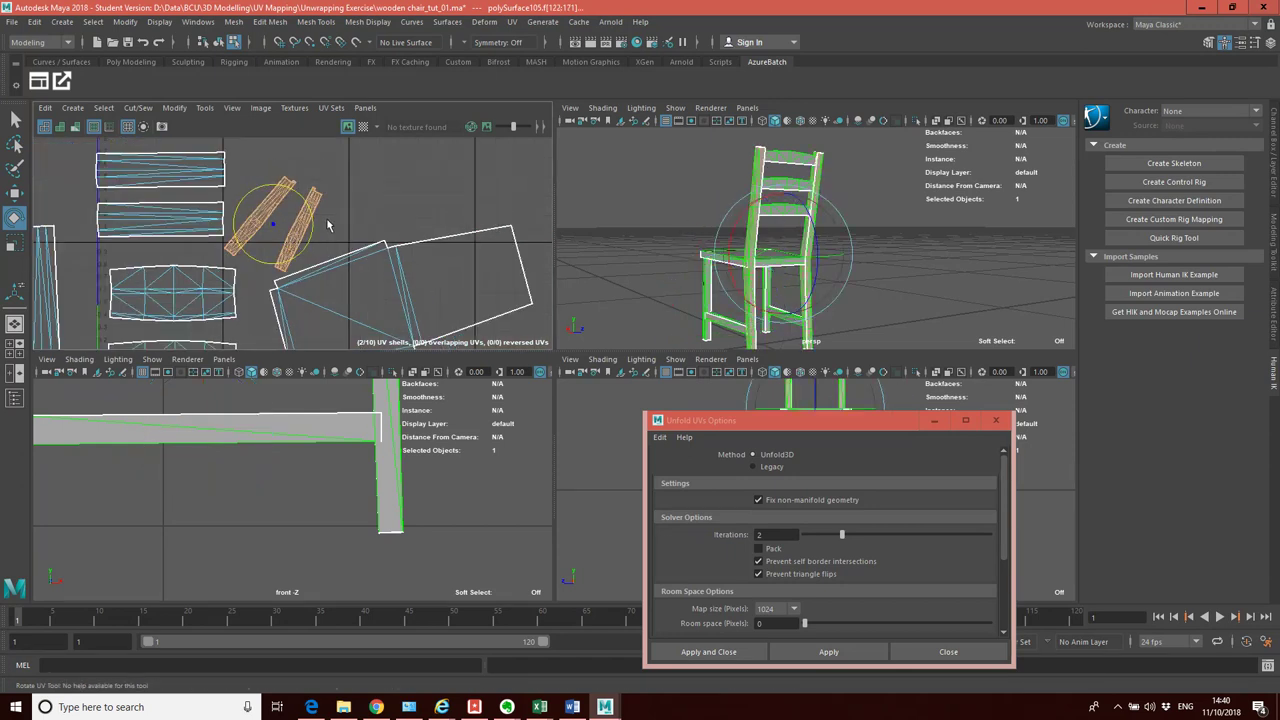
pyautogui.scroll(-2, 253, 222)
pyautogui.click(15, 192)
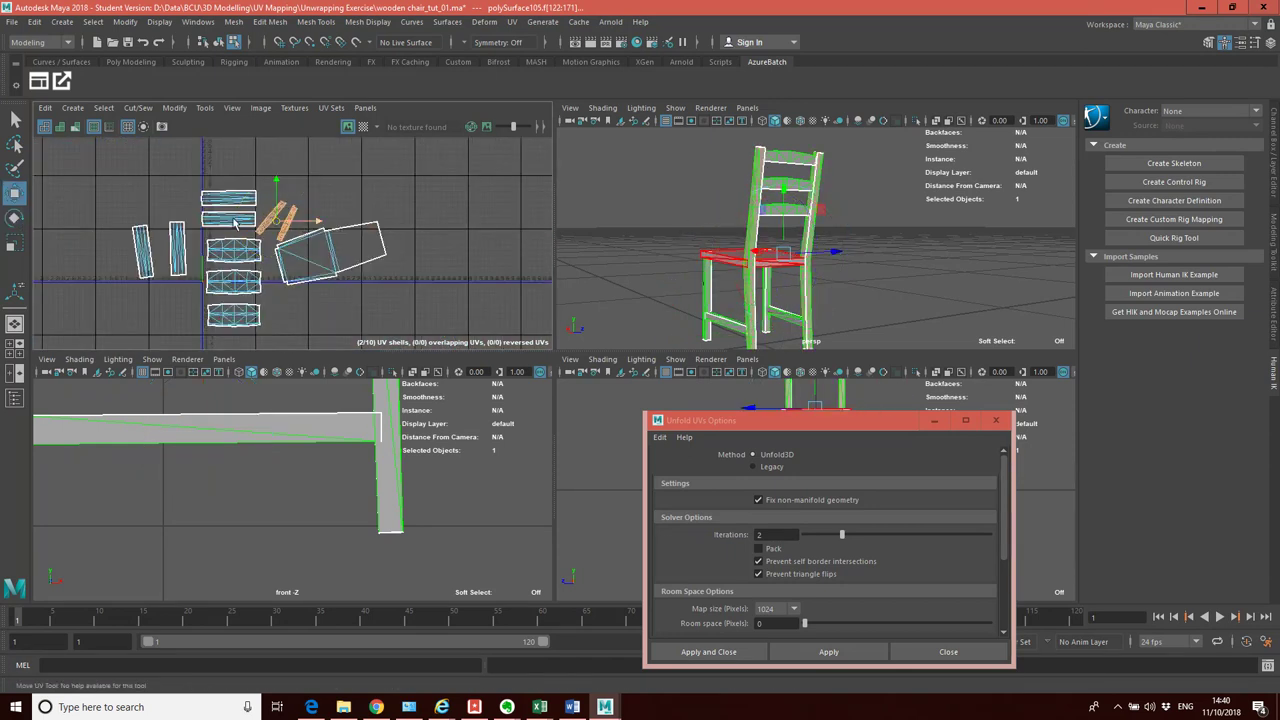
pyautogui.click(16, 219)
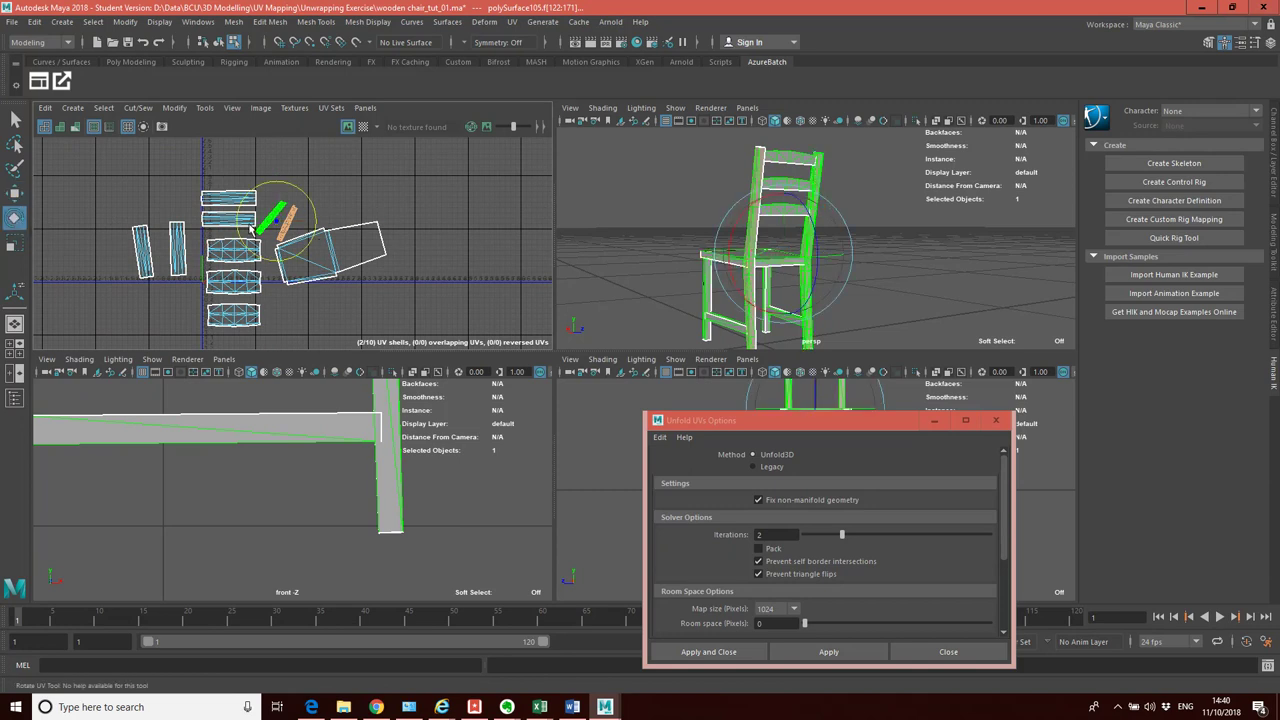
pyautogui.click(14, 243)
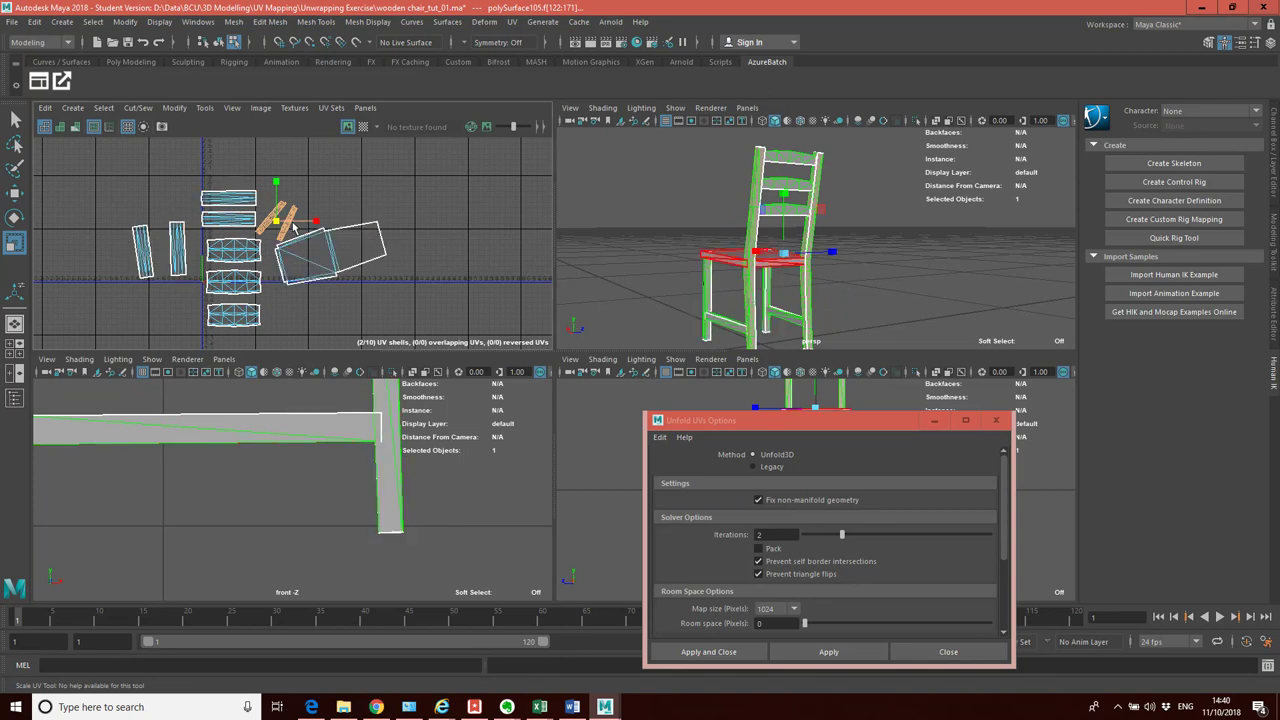
pyautogui.moveTo(277, 223); pyautogui.dragTo(320, 230)
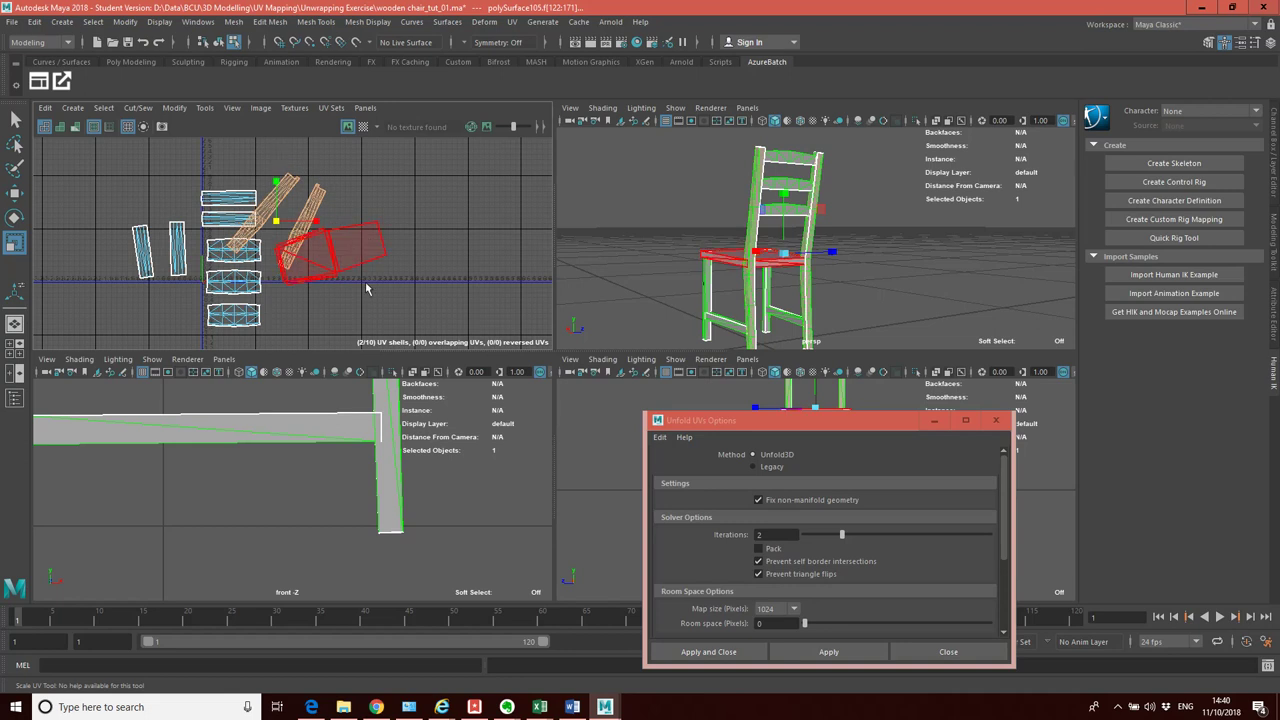
pyautogui.keyDown('alt'); pyautogui.moveTo(316, 279); pyautogui.dragTo(314, 253, button='middle'); pyautogui.keyUp('alt')
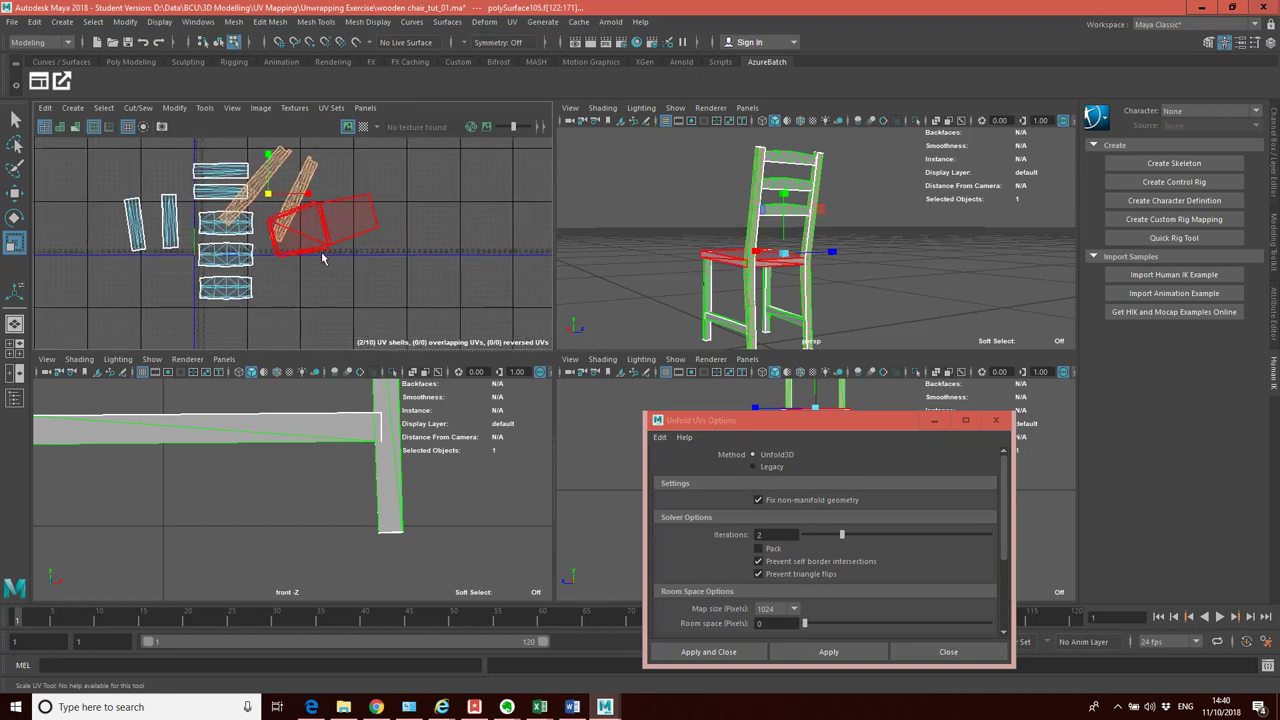
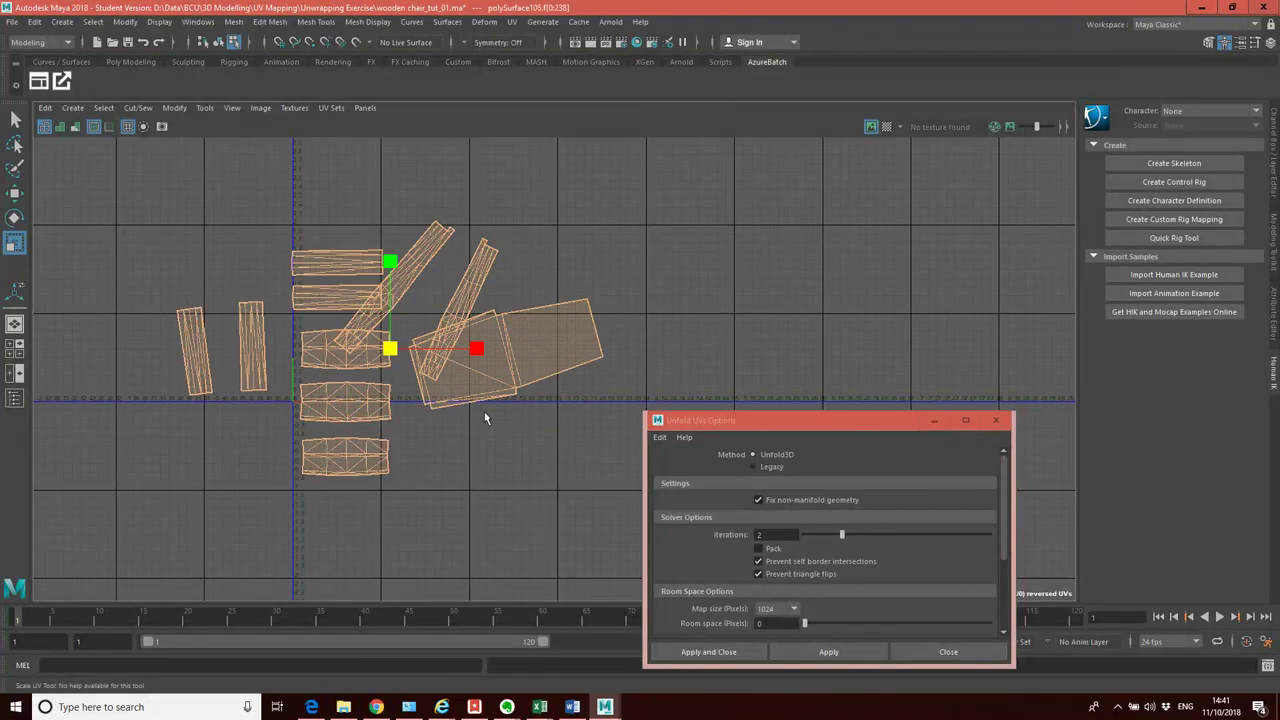
# Shift all the chair's UV shells into positive U space and scale them down together around their shared centre
pyautogui.scroll(-5, 384, 345)
pyautogui.scroll(5, 395, 375)
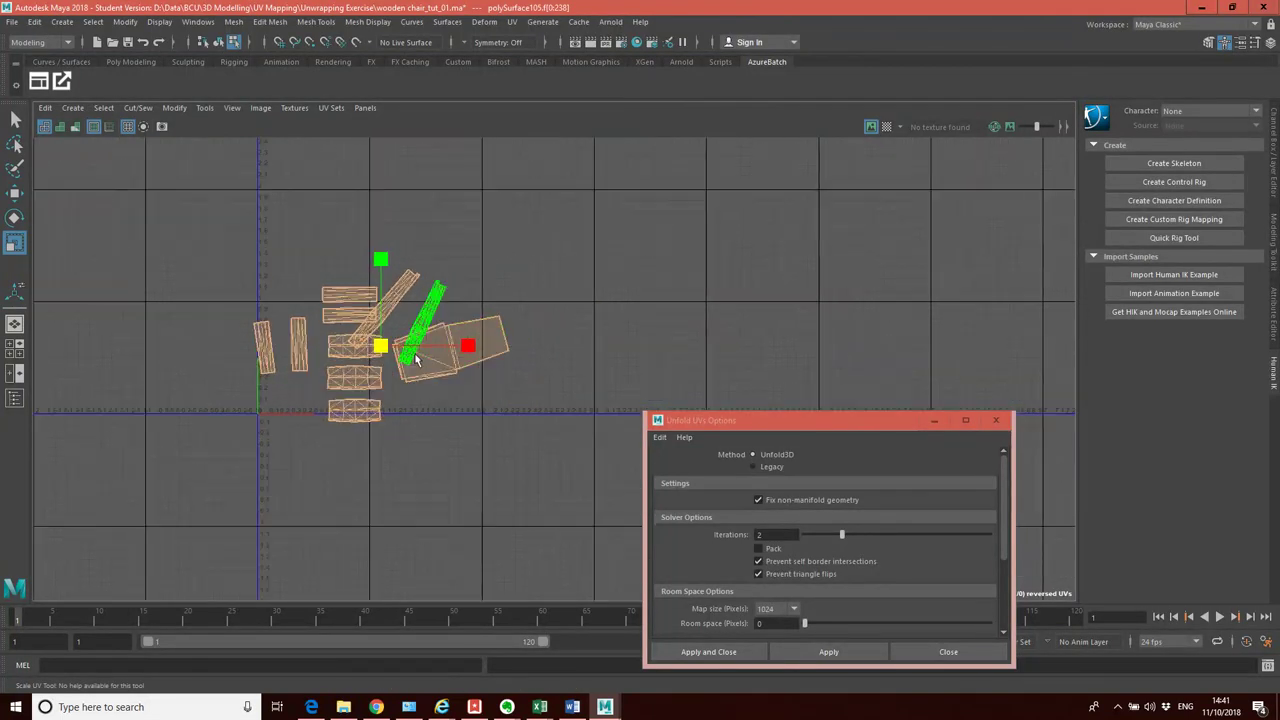
pyautogui.scroll(3, 398, 385)
pyautogui.scroll(-2, 307, 418)
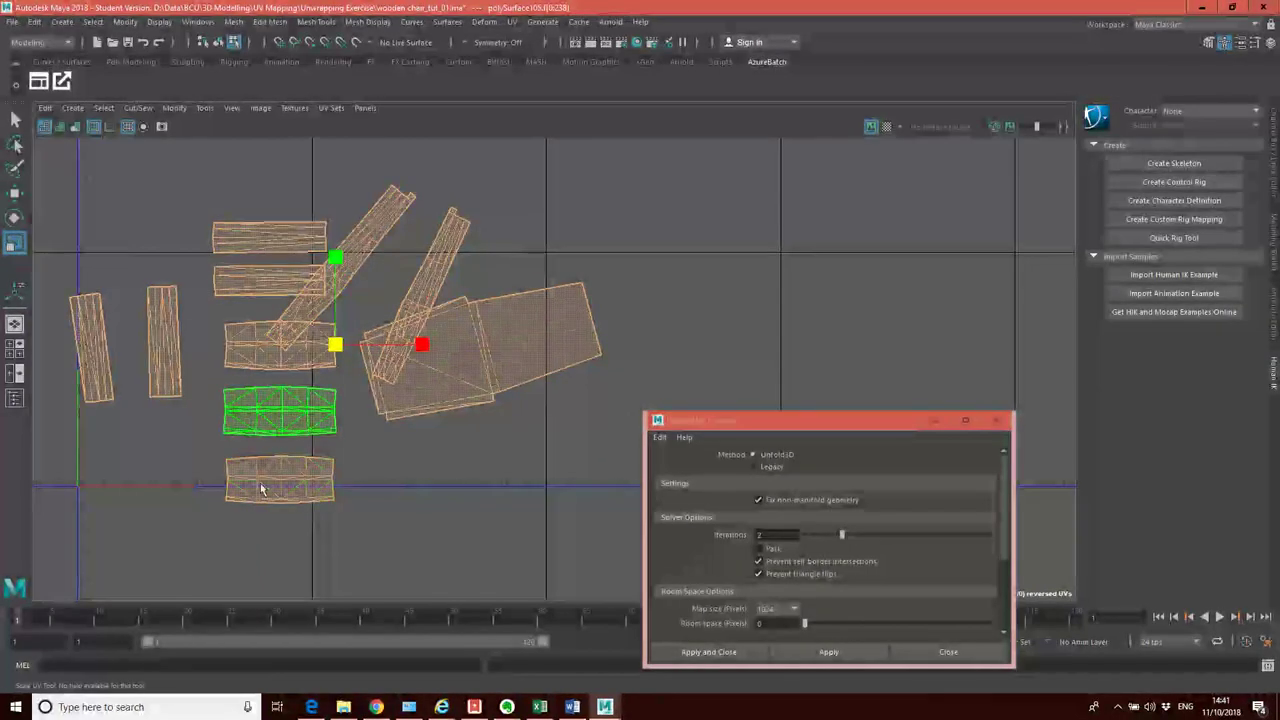
pyautogui.moveTo(334, 345)
pyautogui.mouseDown()
pyautogui.moveTo(318, 345)
pyautogui.moveTo(348, 352)
pyautogui.mouseUp()
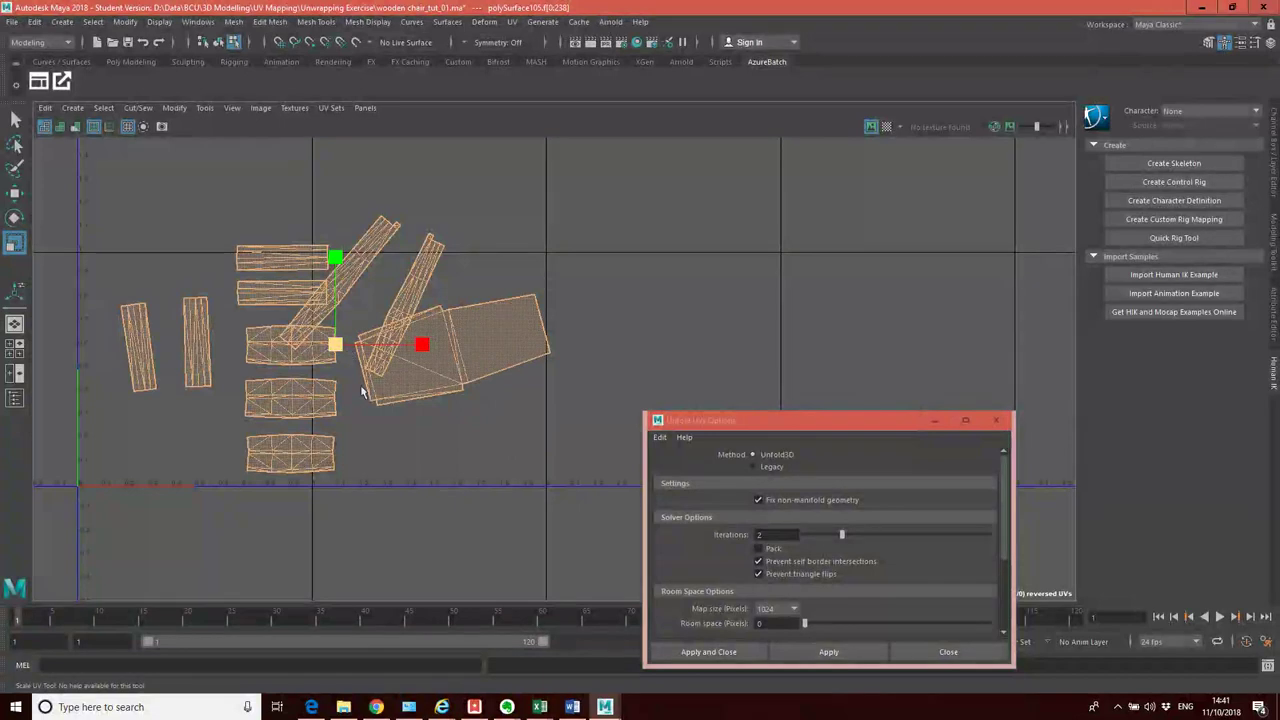
# Rotate the seat's UV shell upright and move it into the lower-left corner of the 0 to 1 UV tile
pyautogui.click(397, 452)
pyautogui.moveTo(397, 452); pyautogui.dragTo(448, 418)
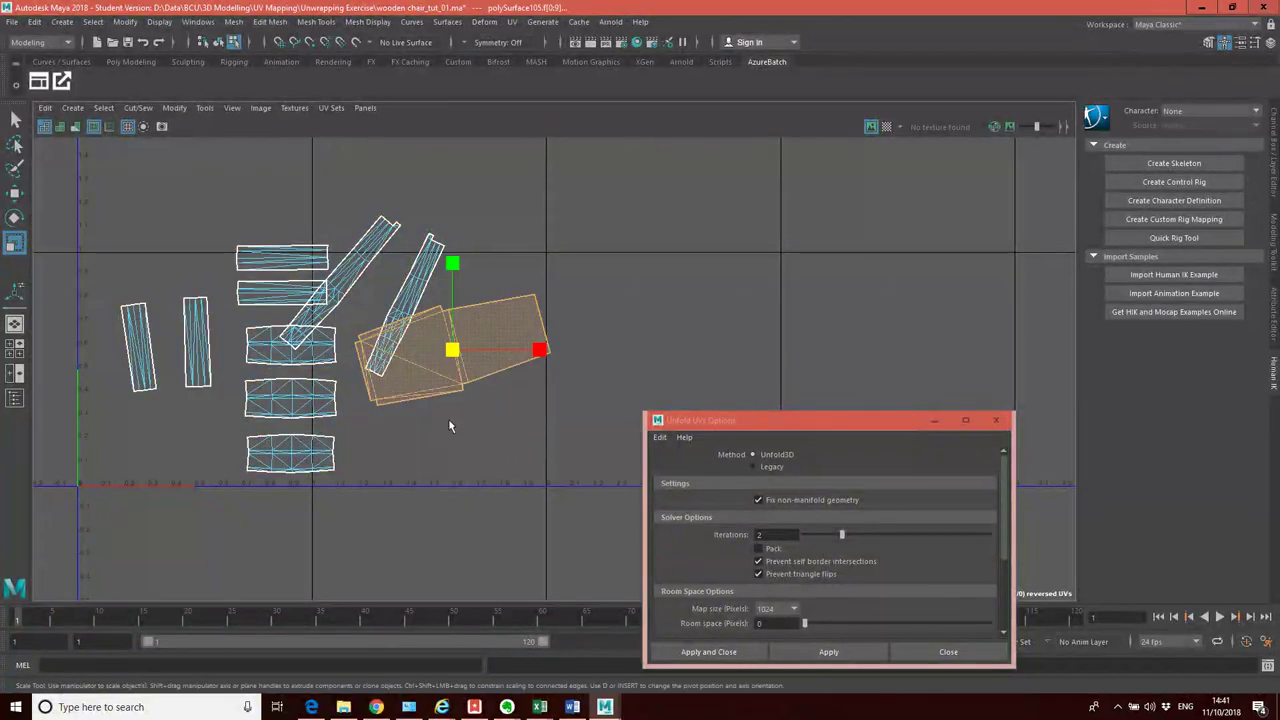
pyautogui.click(14, 220)
pyautogui.moveTo(440, 270); pyautogui.dragTo(396, 344)
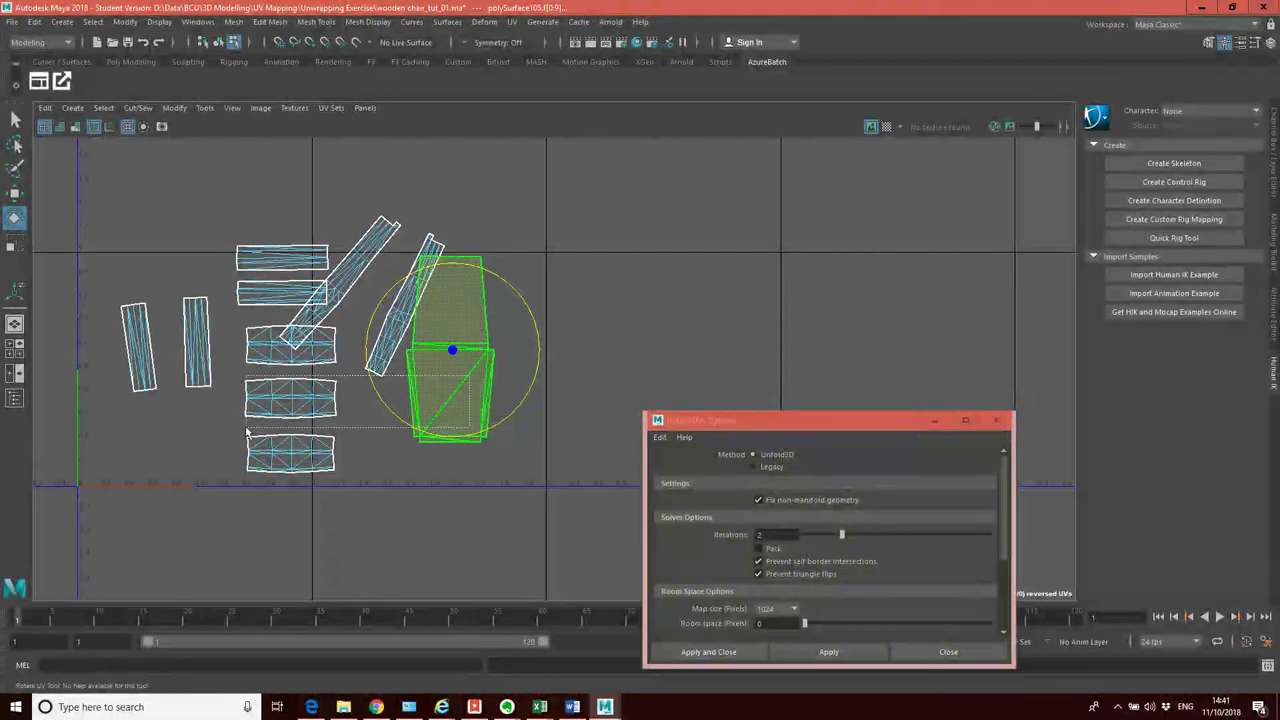
pyautogui.moveTo(247, 432); pyautogui.dragTo(247, 430)
pyautogui.click(510, 354)
pyautogui.hotkey('ctrl', 'z')
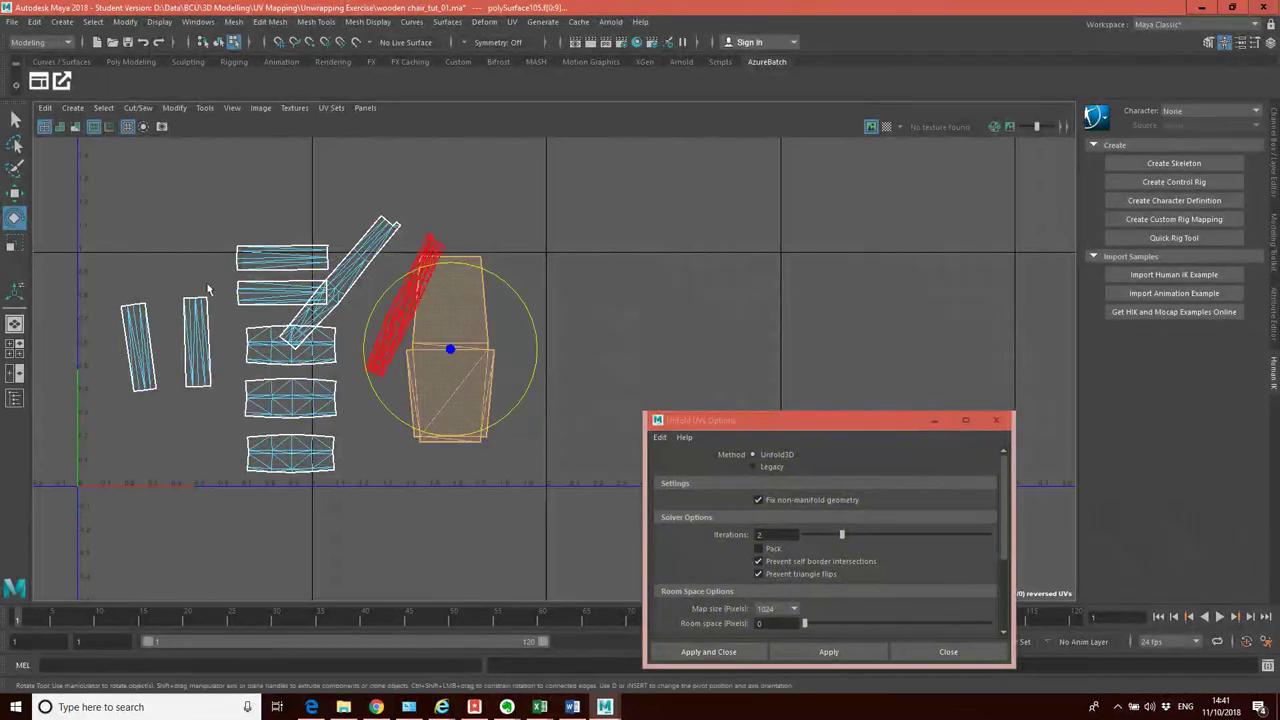
pyautogui.press('w')
pyautogui.moveTo(405, 355); pyautogui.dragTo(85, 385)
# Move the two front leg UV shells beside the seat shell, one above the other, and rotate both exactly upright
pyautogui.click(197, 345)
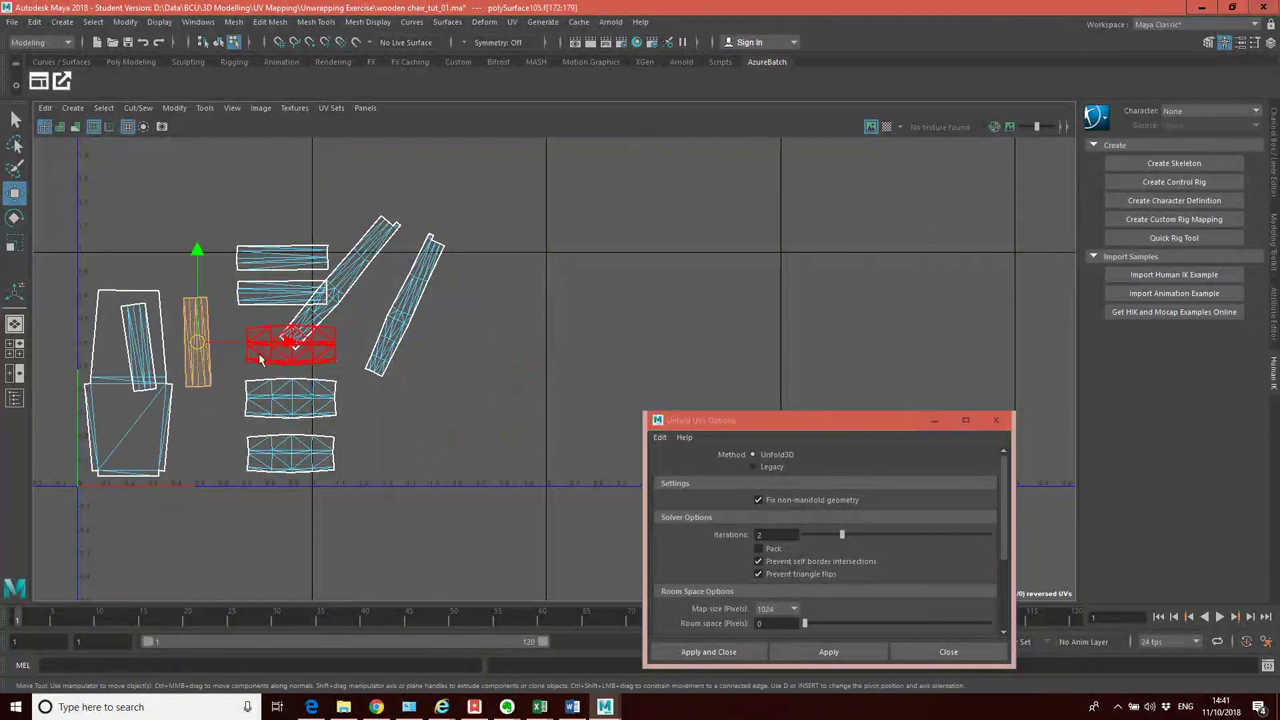
pyautogui.moveTo(197, 345); pyautogui.dragTo(187, 430)
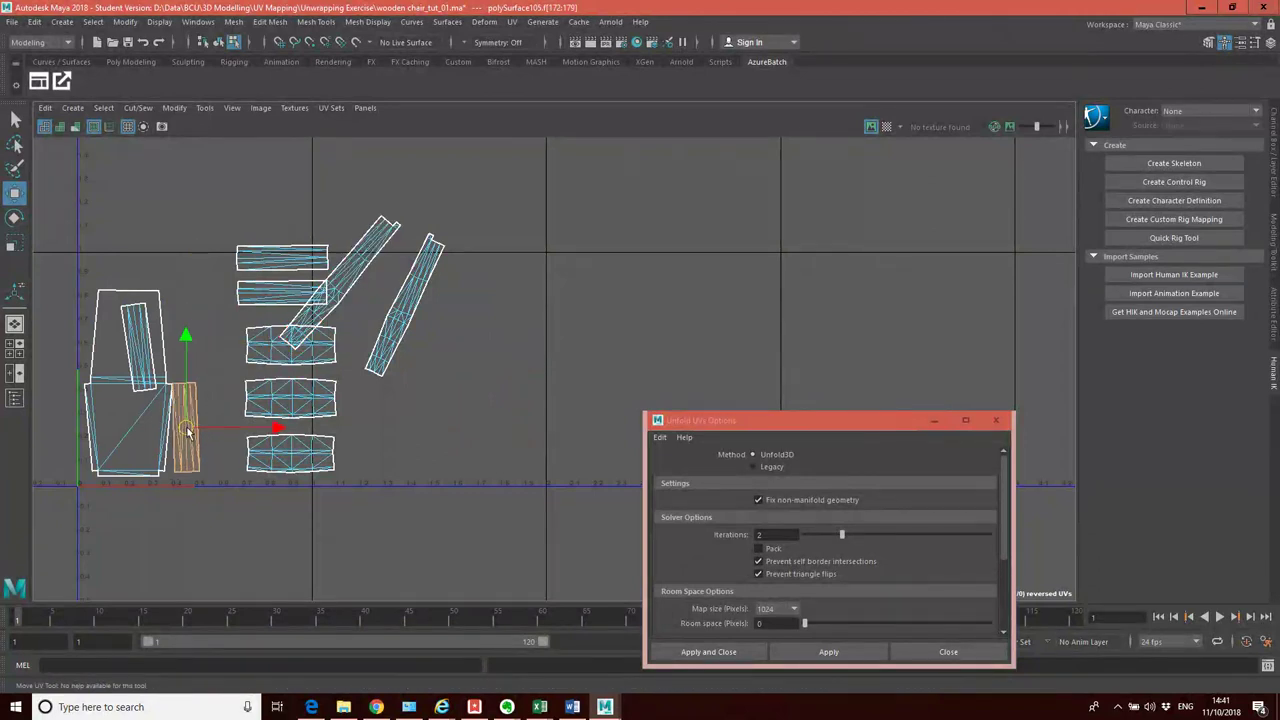
pyautogui.click(138, 345)
pyautogui.moveTo(138, 343); pyautogui.dragTo(183, 331)
pyautogui.click(14, 217)
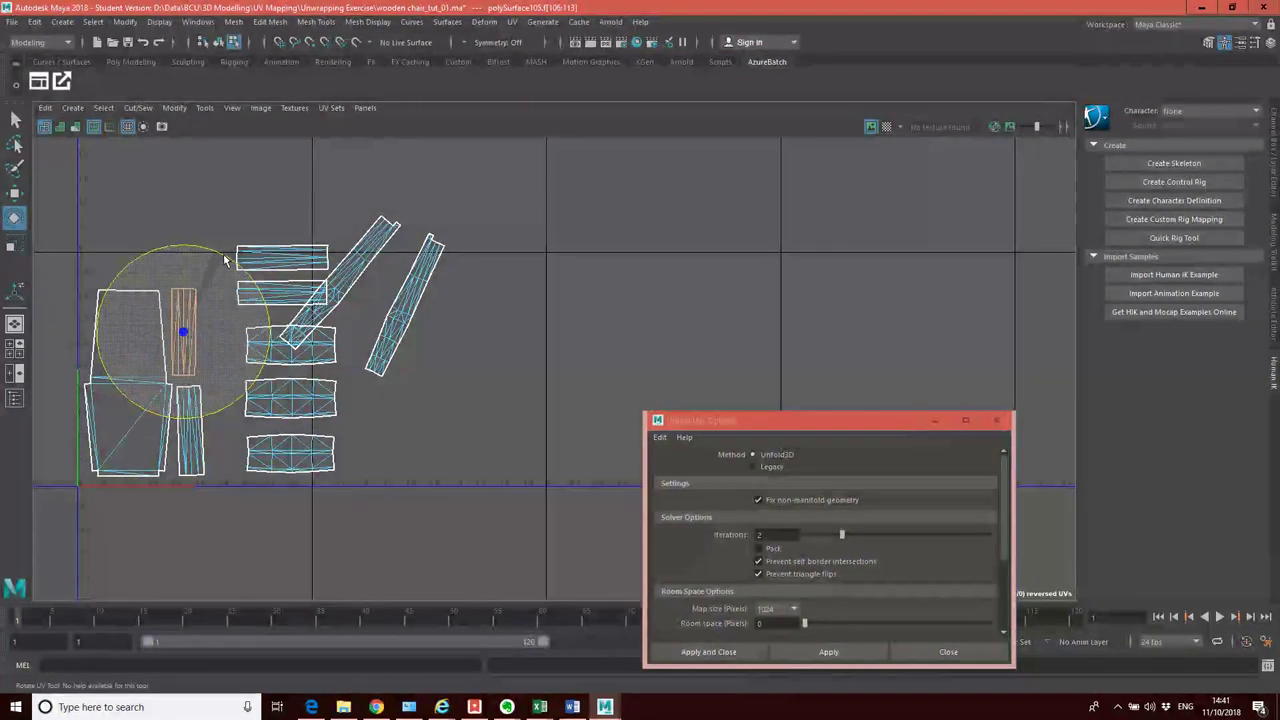
pyautogui.click(191, 400)
pyautogui.moveTo(217, 350); pyautogui.dragTo(212, 335)
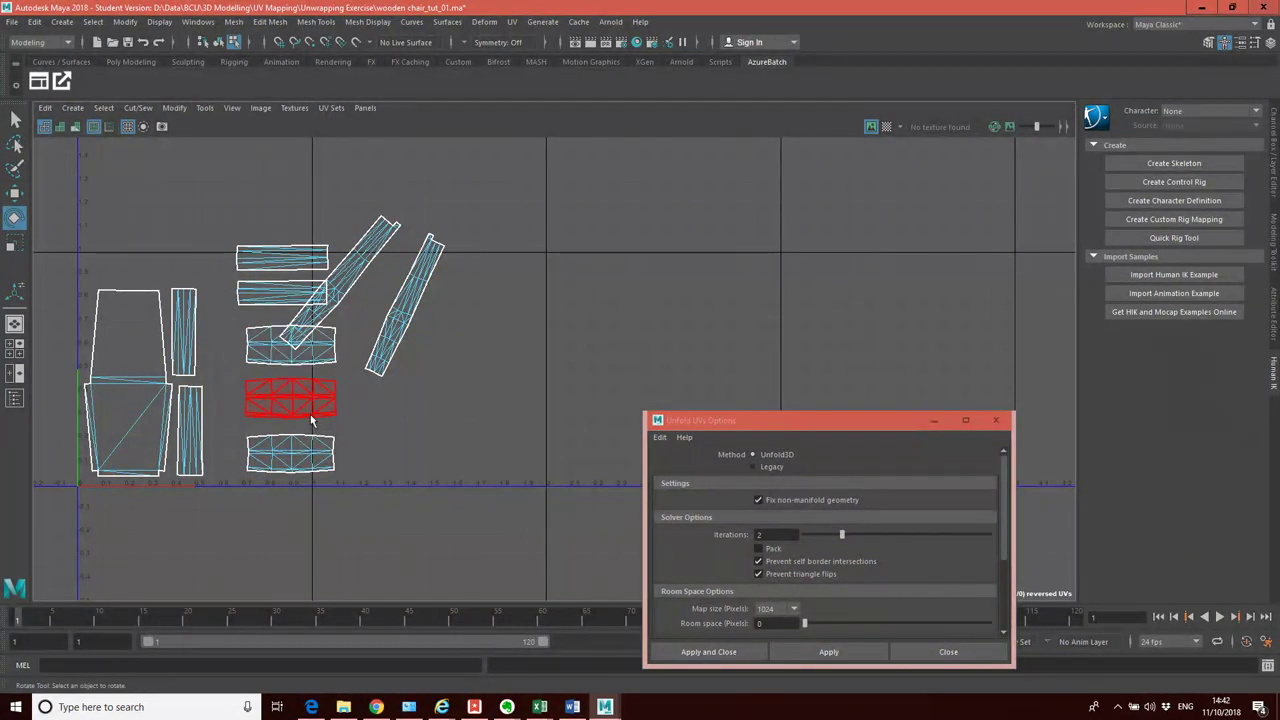
# Select all three backrest slat UV shells and move them together up close to the front leg shells
pyautogui.click(308, 348)
pyautogui.keyDown('shift'); pyautogui.click(323, 407); pyautogui.keyUp('shift')
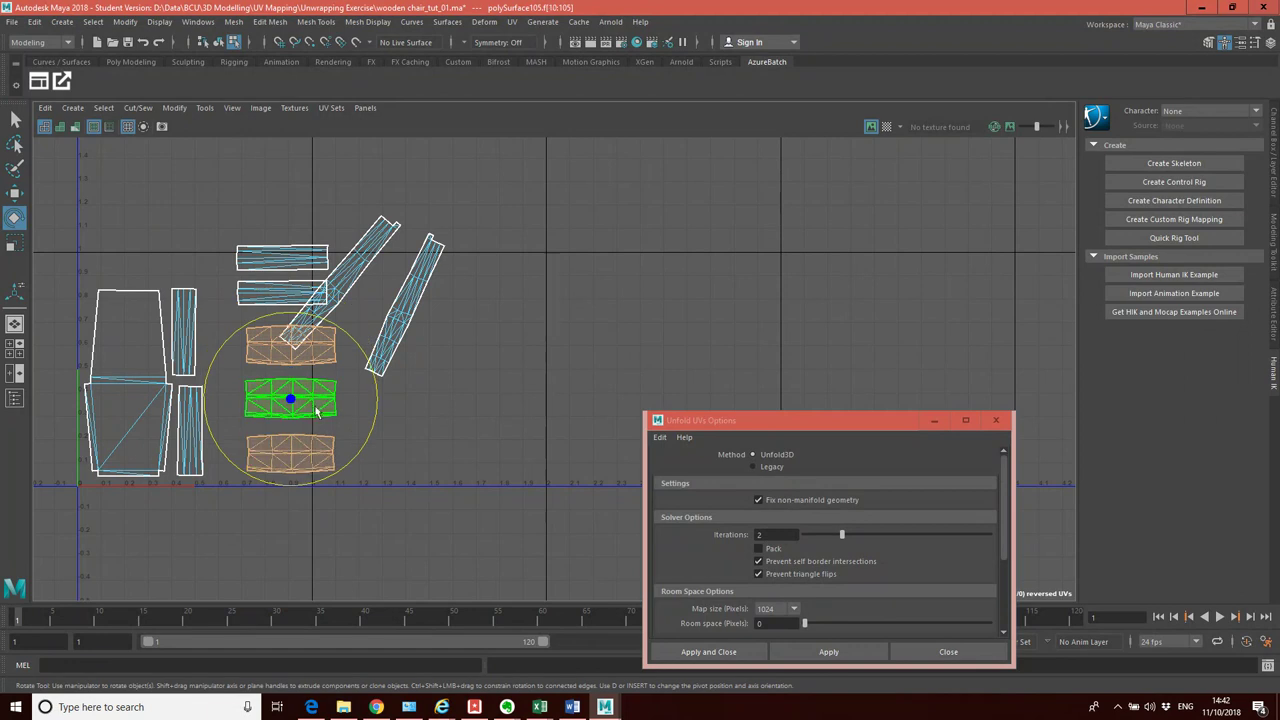
pyautogui.click(298, 406)
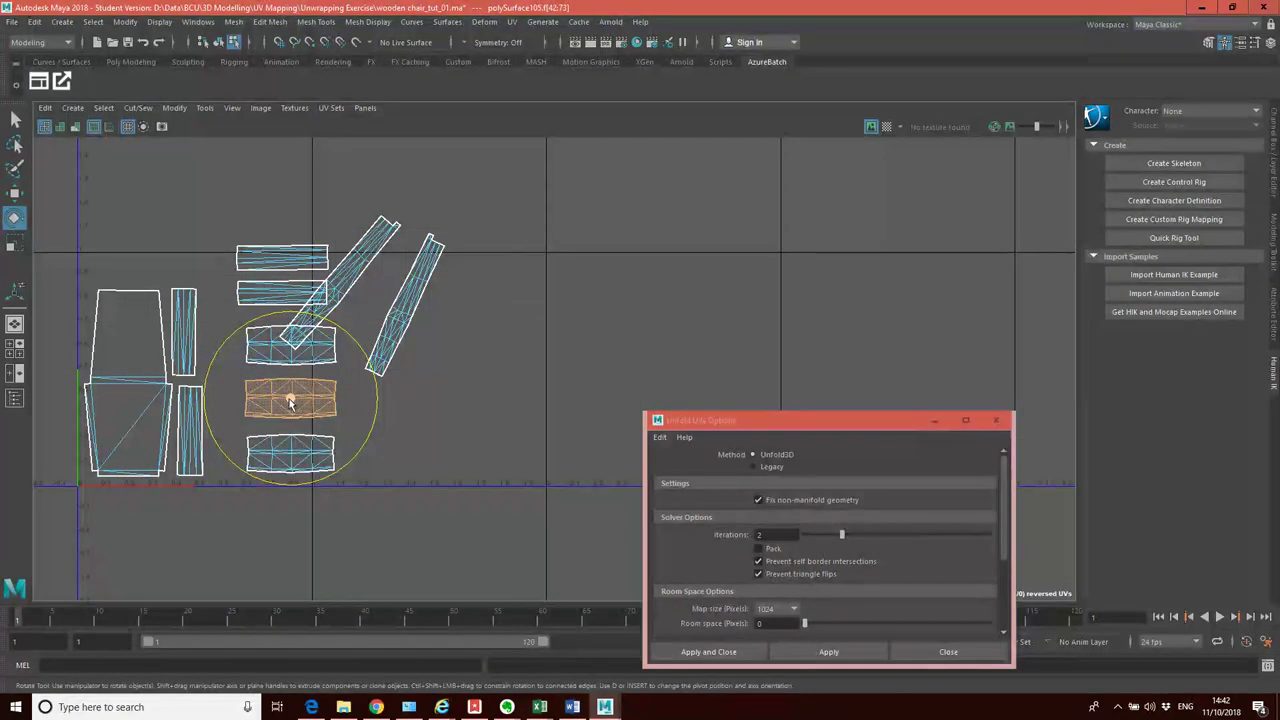
pyautogui.keyDown('shift'); pyautogui.click(330, 362); pyautogui.keyUp('shift')
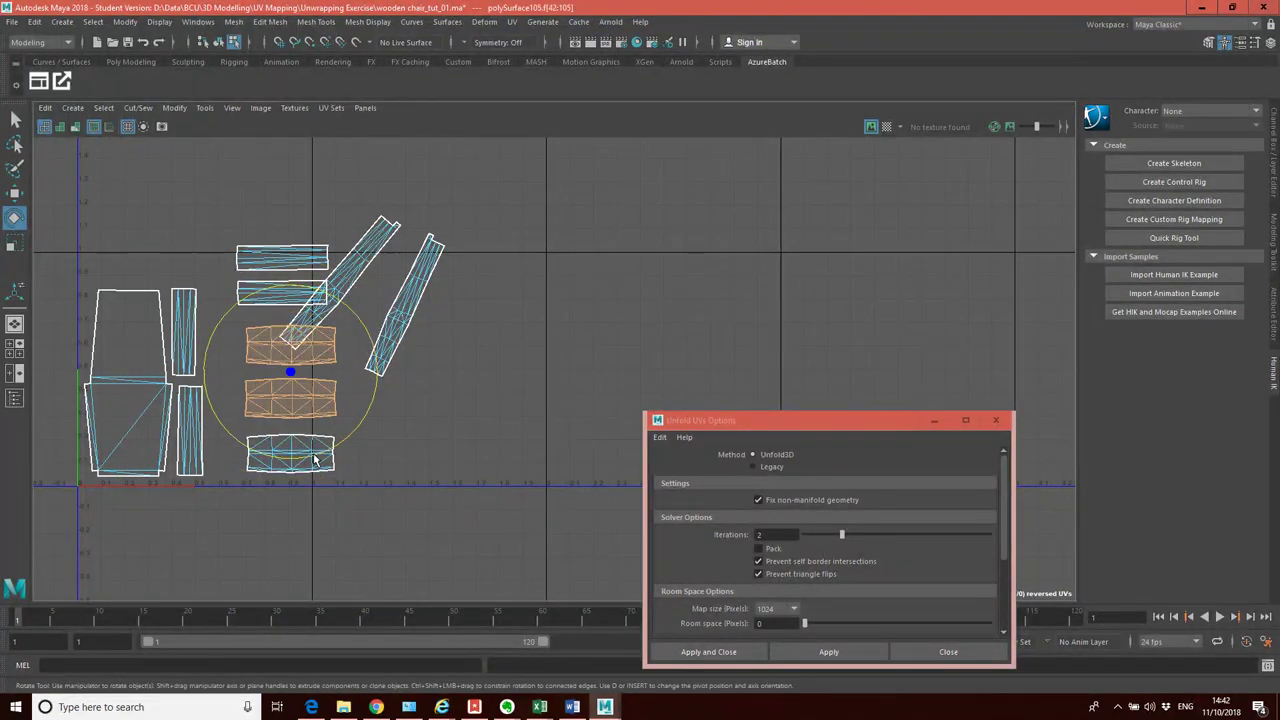
pyautogui.keyDown('shift'); pyautogui.click(312, 457); pyautogui.keyUp('shift')
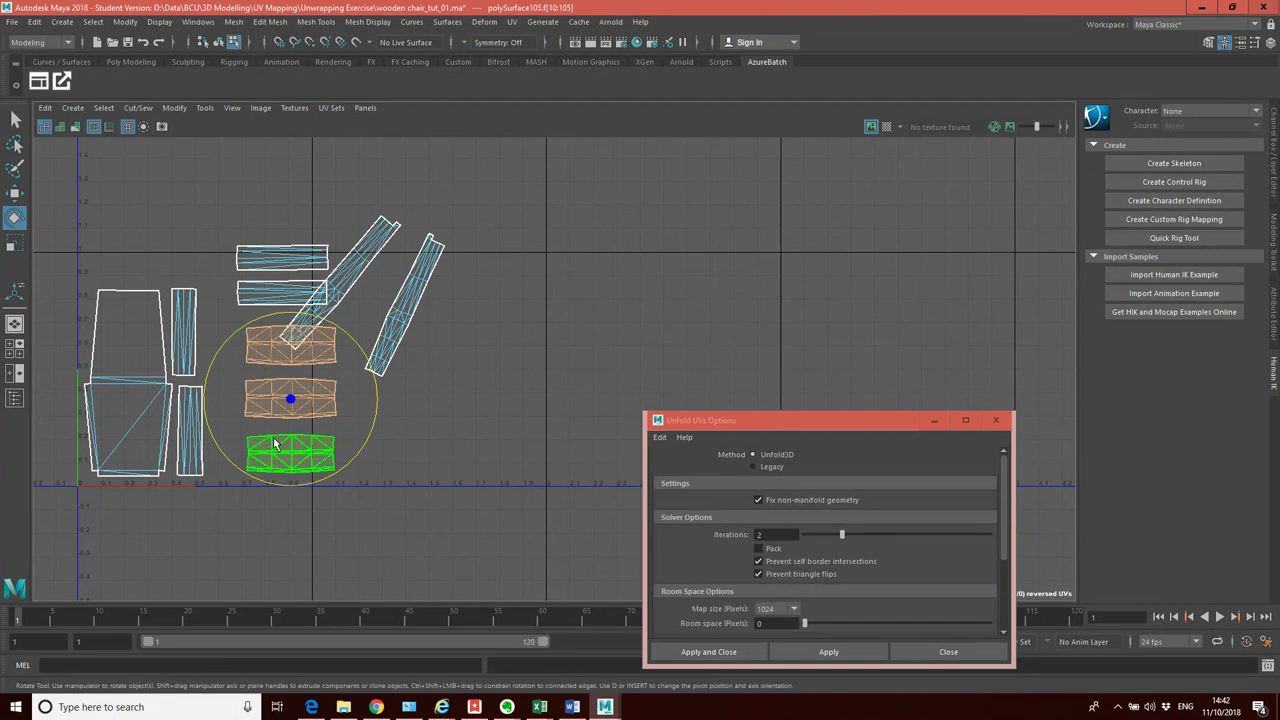
pyautogui.click(18, 195)
pyautogui.moveTo(280, 402); pyautogui.dragTo(258, 403)
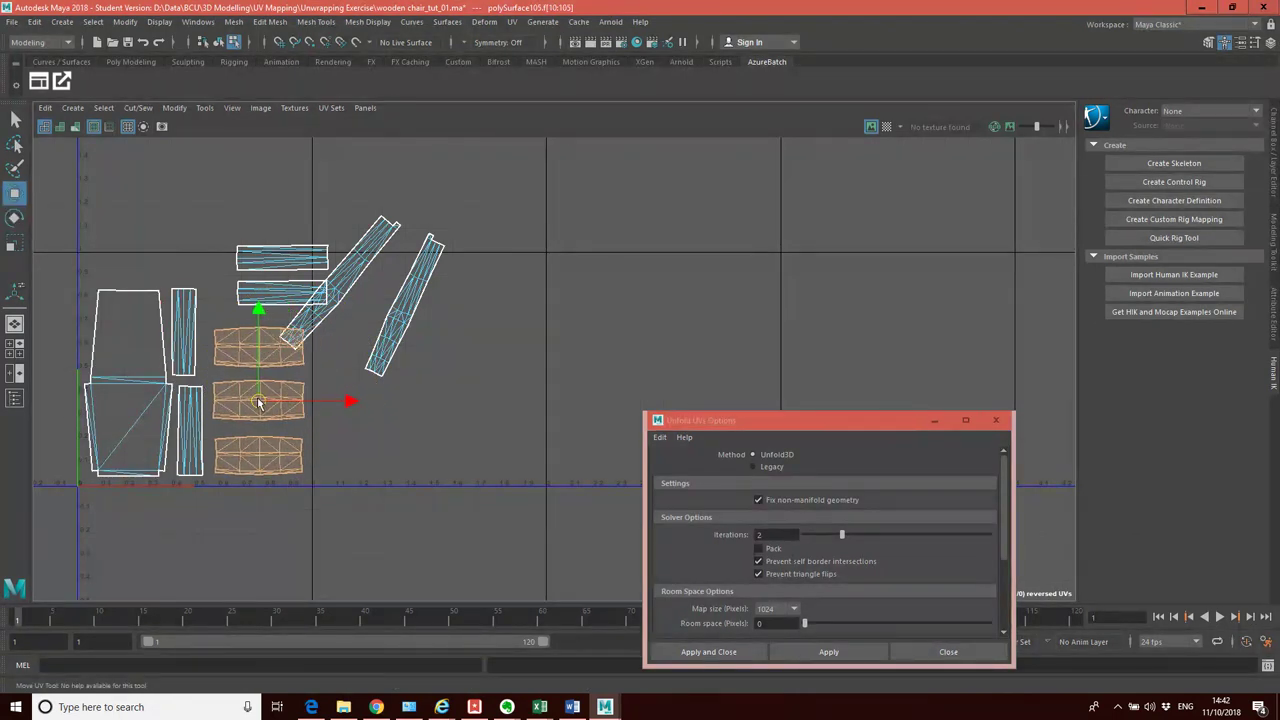
# Move the middle and upper slat UV shells down to close the gaps in the slat stack, and clear the selection
pyautogui.click(258, 403)
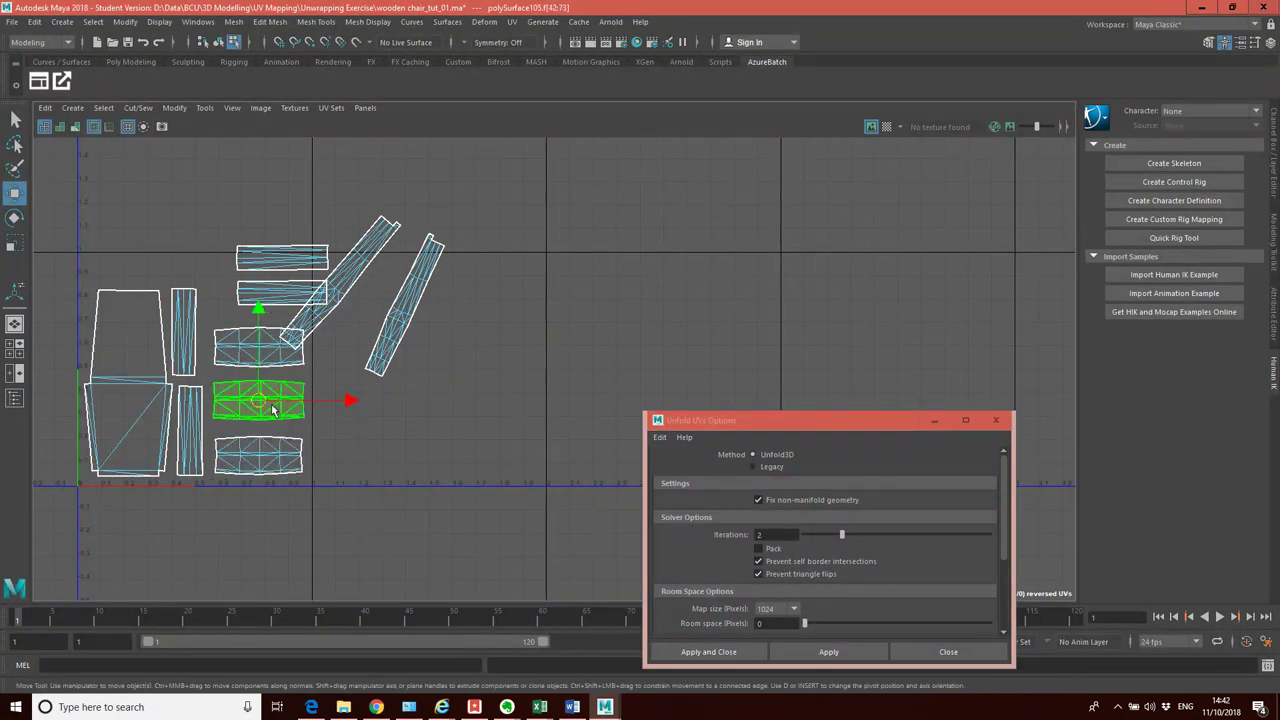
pyautogui.moveTo(258, 401); pyautogui.dragTo(258, 411)
pyautogui.click(258, 346)
pyautogui.moveTo(258, 346); pyautogui.dragTo(261, 364)
pyautogui.click(351, 351)
# Move both horizontal rail UV shells out past the back leg shells to free the space above the slats
pyautogui.click(282, 293)
pyautogui.moveTo(282, 295); pyautogui.dragTo(523, 339)
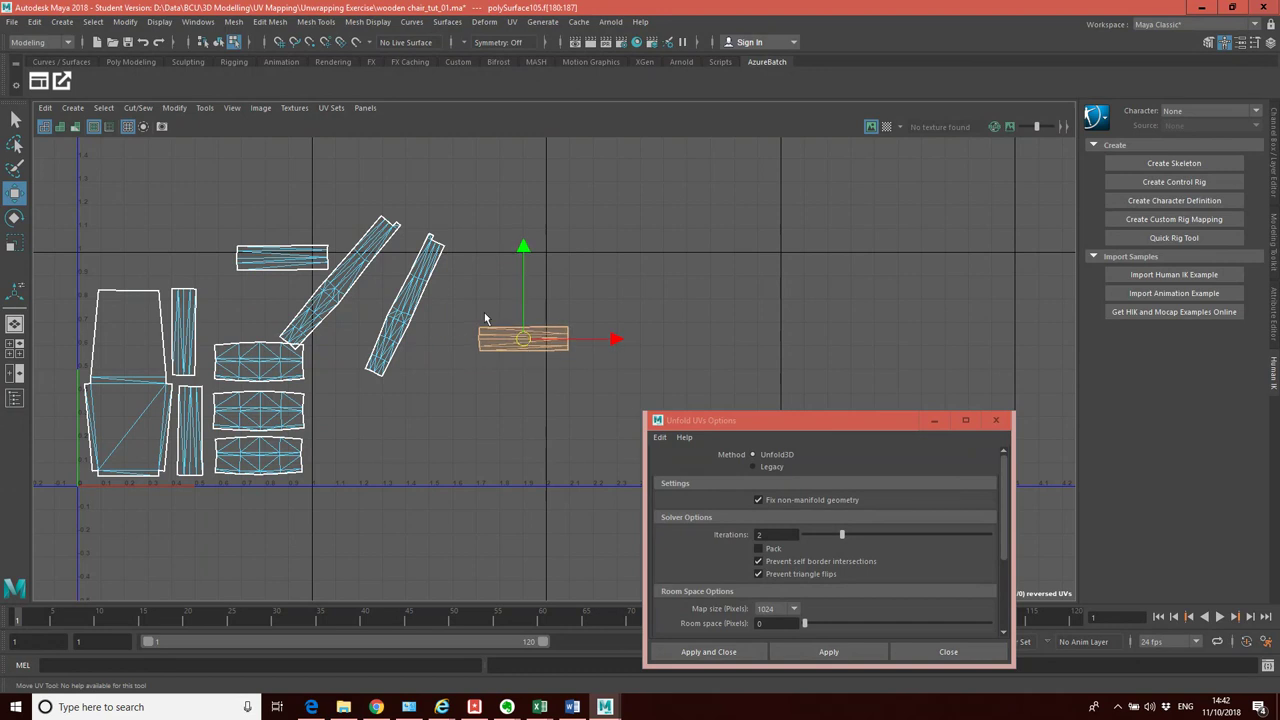
pyautogui.click(287, 259)
pyautogui.moveTo(287, 259); pyautogui.dragTo(584, 246)
# Rotate the slanted back leg UV shell nearest the tile to horizontal and move it above the seat, front leg and slat shells
pyautogui.click(342, 284)
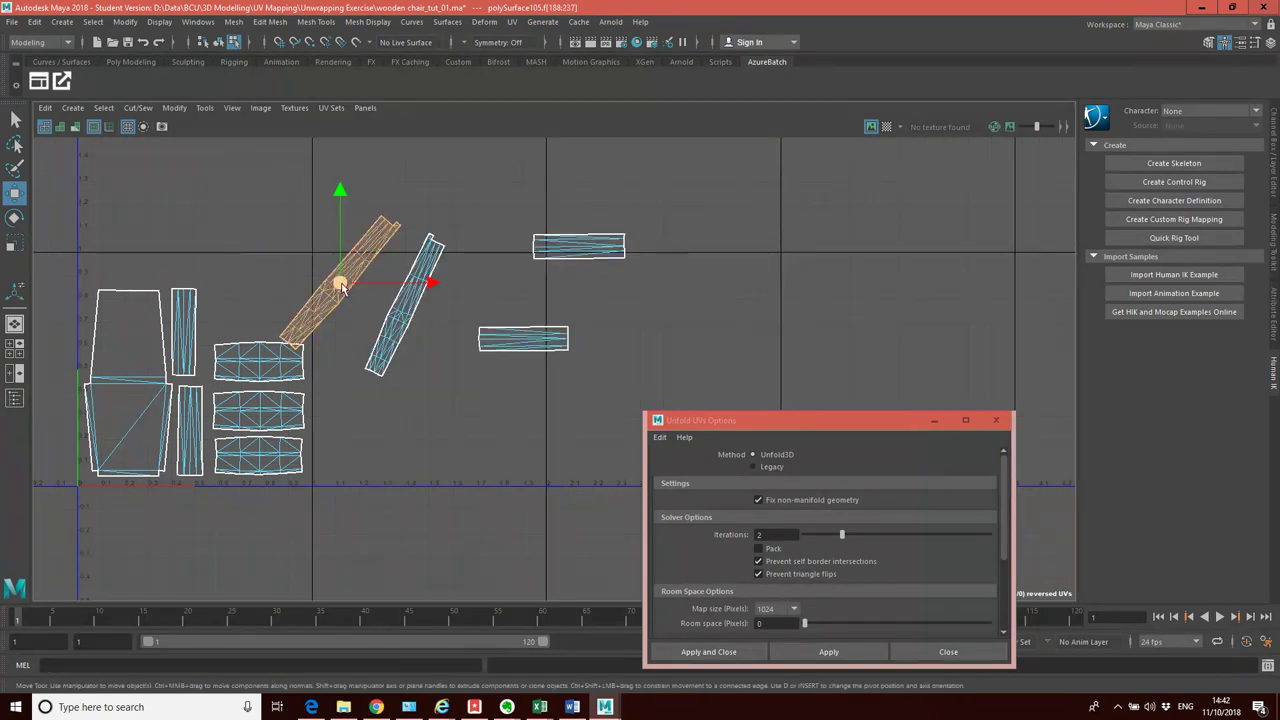
pyautogui.press('e')
pyautogui.moveTo(376, 206); pyautogui.dragTo(432, 252)
pyautogui.moveTo(290, 212); pyautogui.dragTo(240, 277)
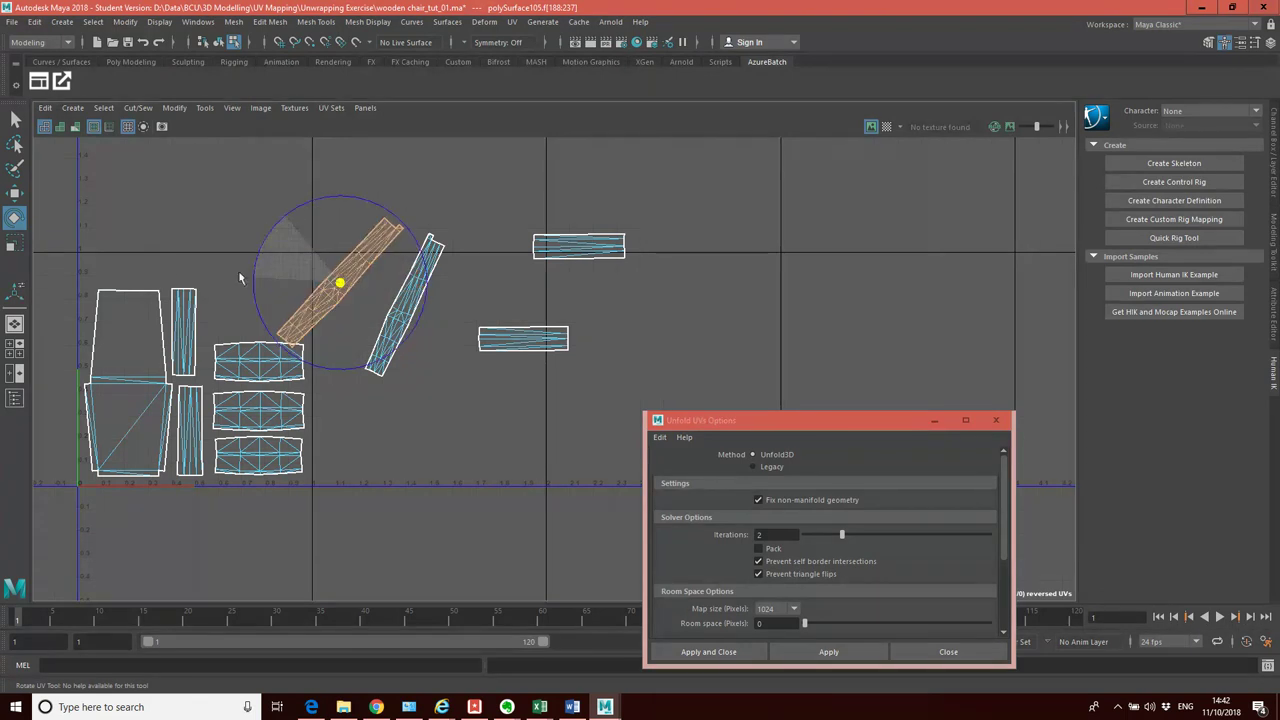
pyautogui.hotkey('ctrl', 'z')
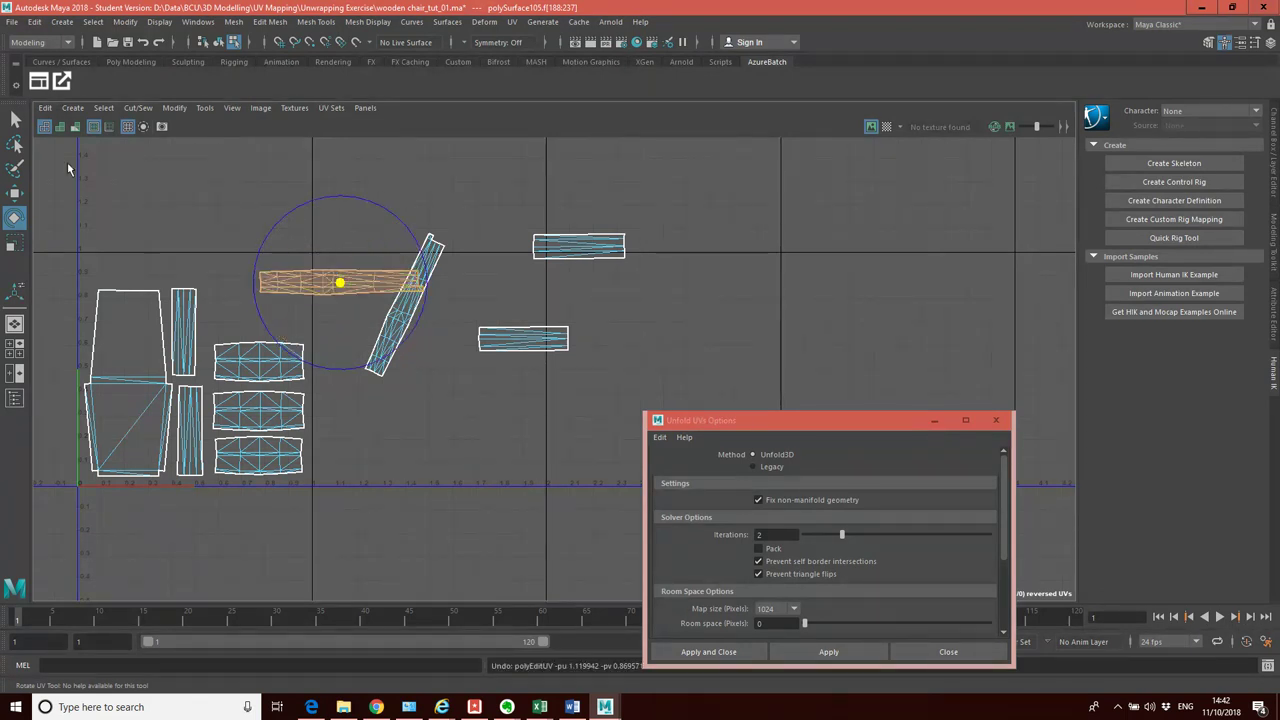
pyautogui.click(14, 194)
pyautogui.moveTo(330, 282); pyautogui.dragTo(220, 275)
pyautogui.click(300, 380)
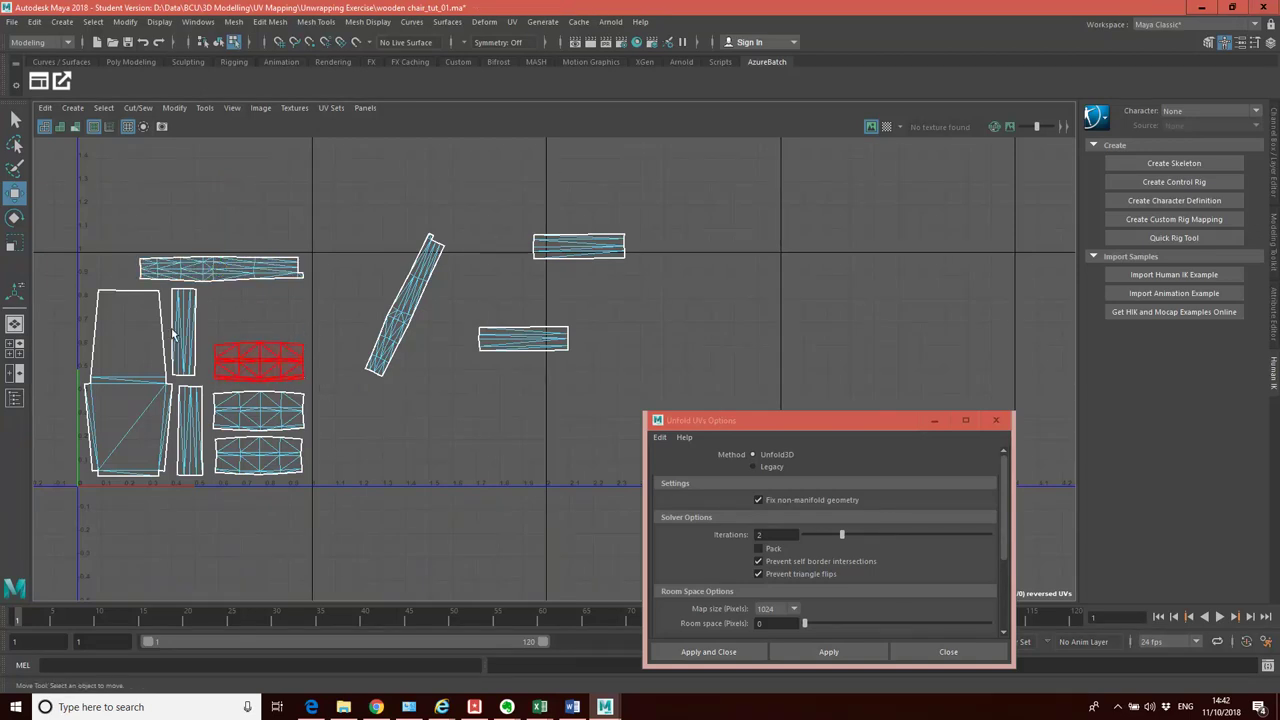
pyautogui.click(185, 334)
pyautogui.press('e')
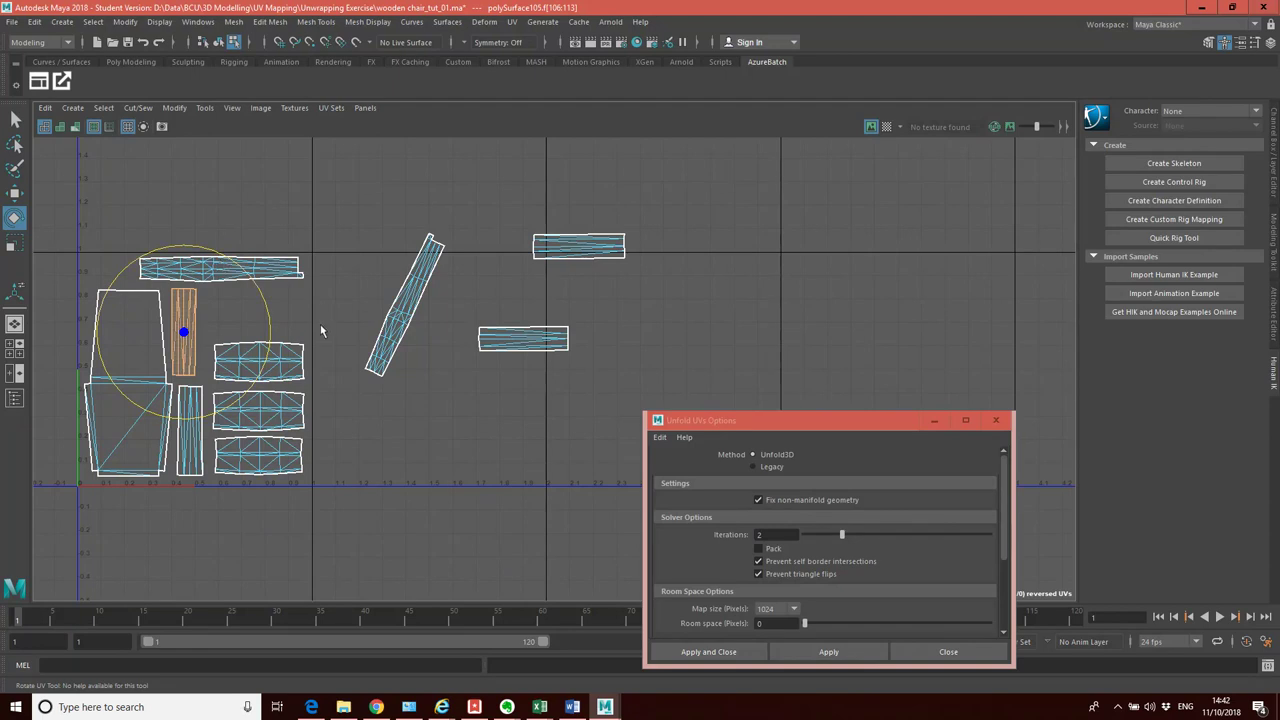
pyautogui.click(349, 255)
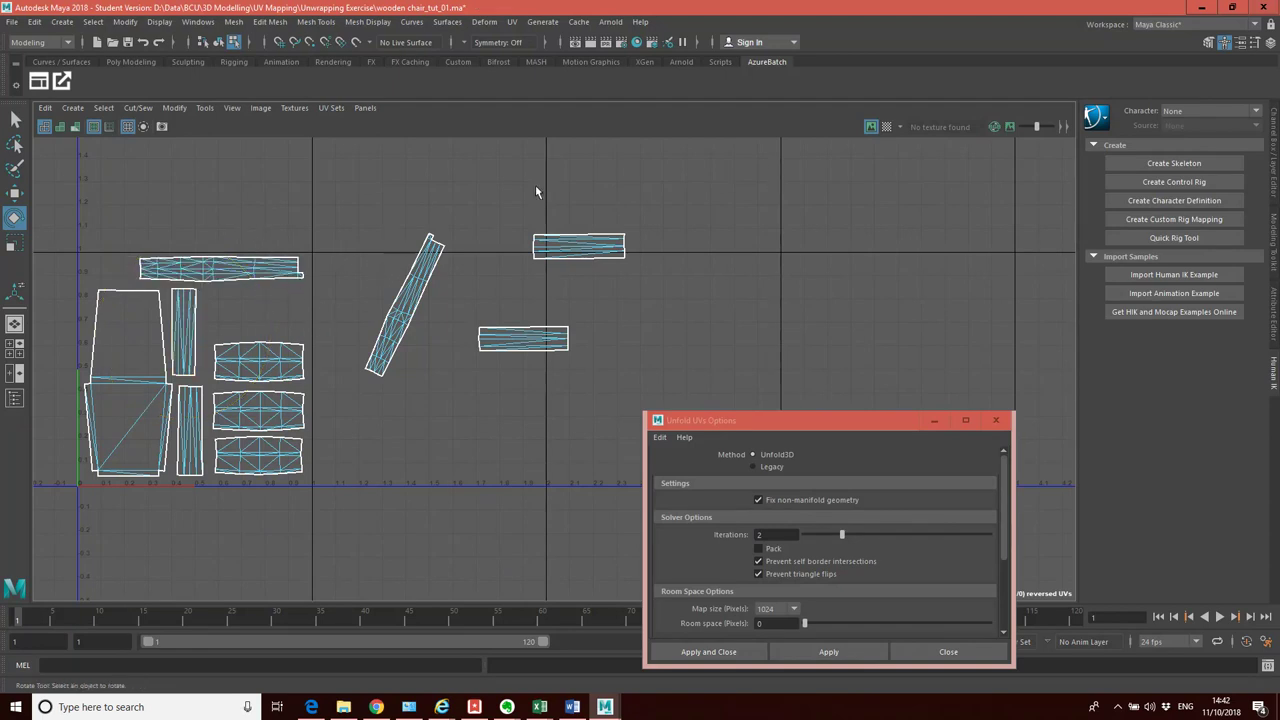
# Select all the UV shells, scale them down slightly together, and clear the selection
pyautogui.moveTo(701, 168); pyautogui.dragTo(78, 518)
pyautogui.click(16, 191)
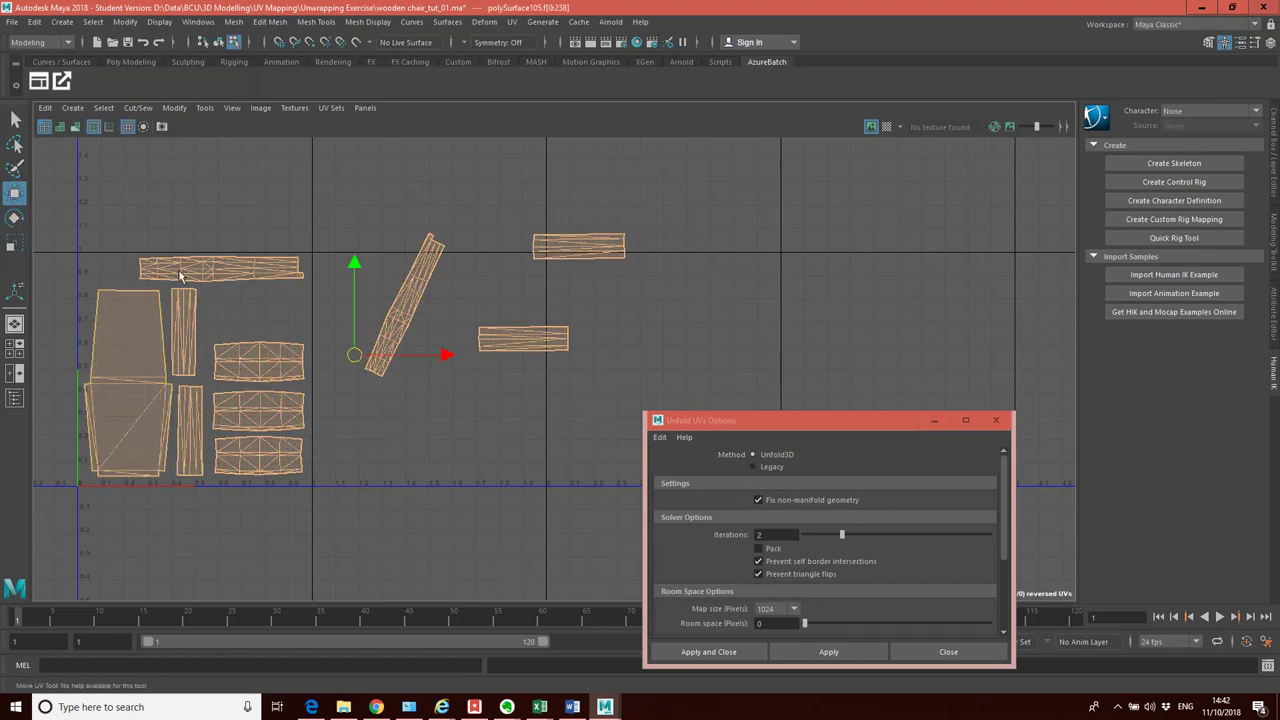
pyautogui.click(16, 244)
pyautogui.moveTo(354, 355); pyautogui.dragTo(350, 355)
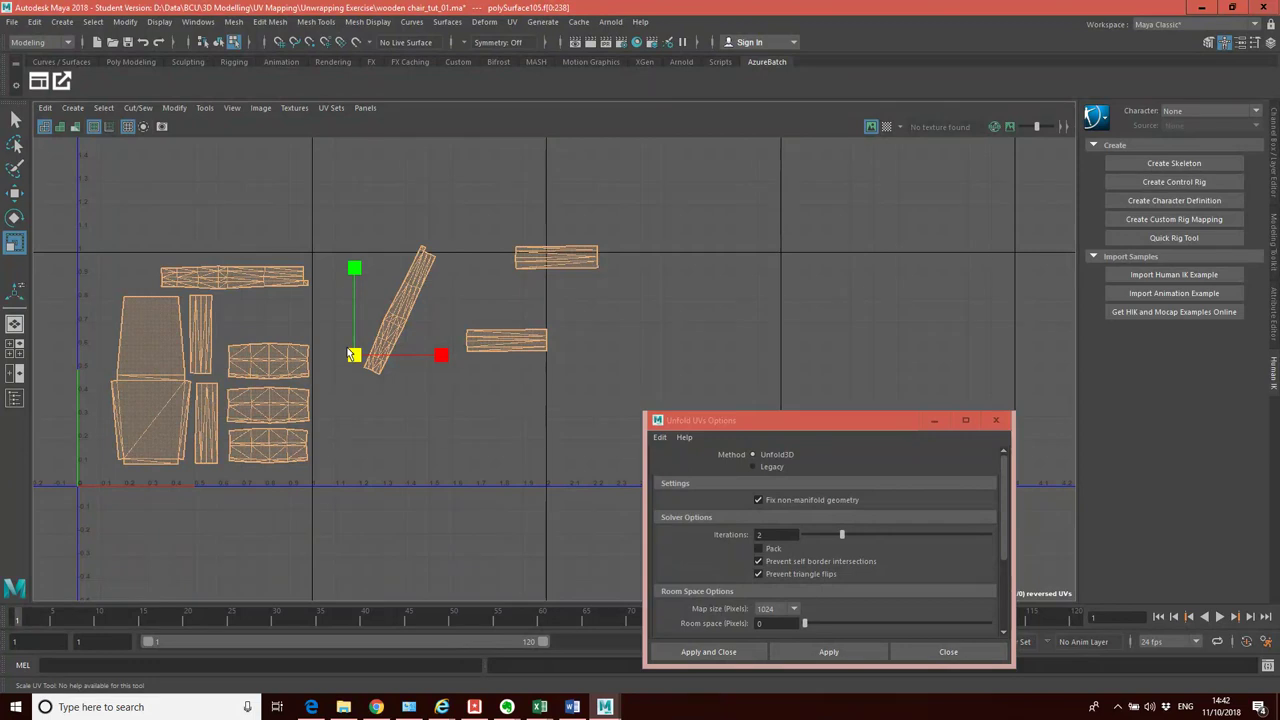
pyautogui.click(361, 409)
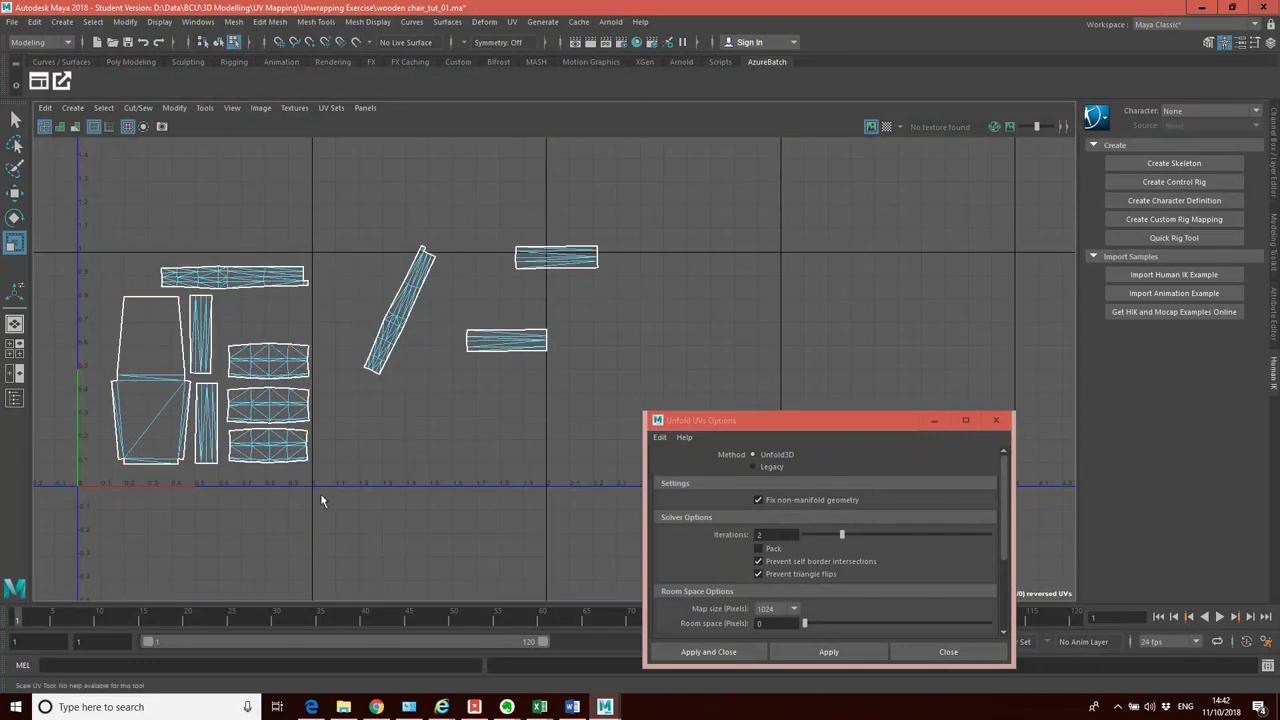
# Select all shells inside the 0 to 1 UV tile and move them together toward the tile's origin corner
pyautogui.moveTo(310, 240); pyautogui.dragTo(105, 472)
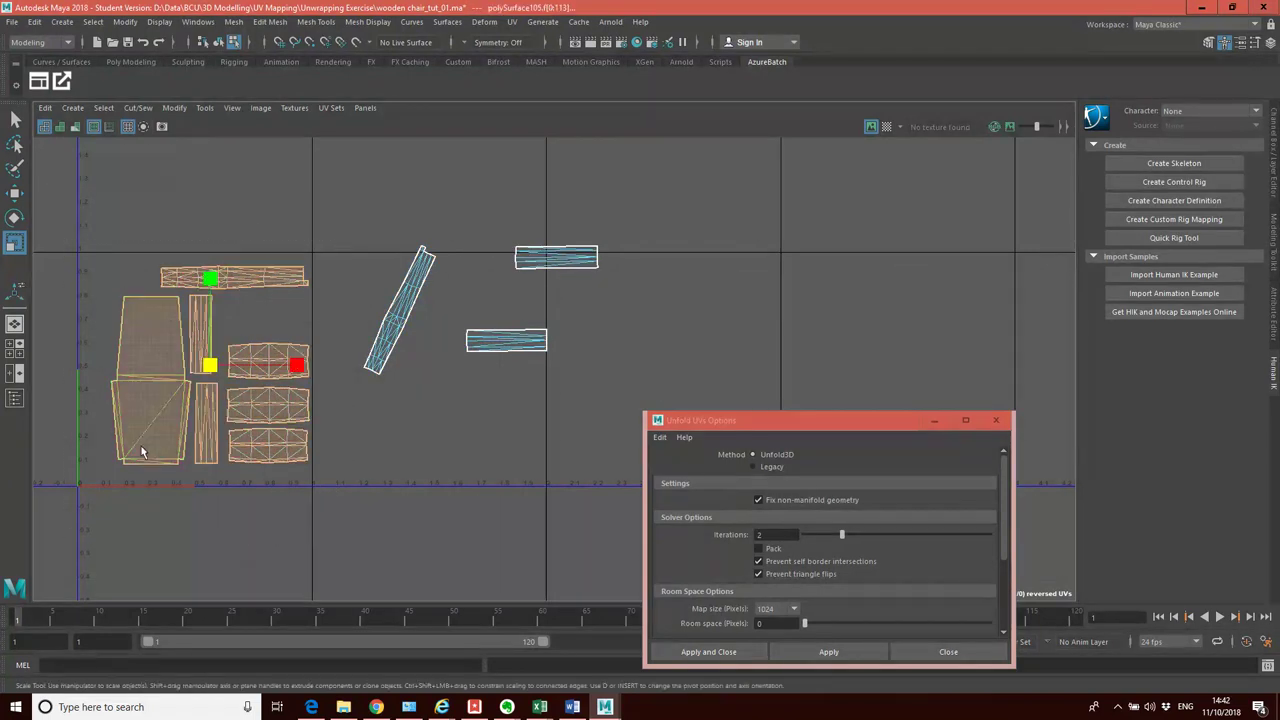
pyautogui.moveTo(130, 228); pyautogui.dragTo(286, 474)
pyautogui.click(286, 474)
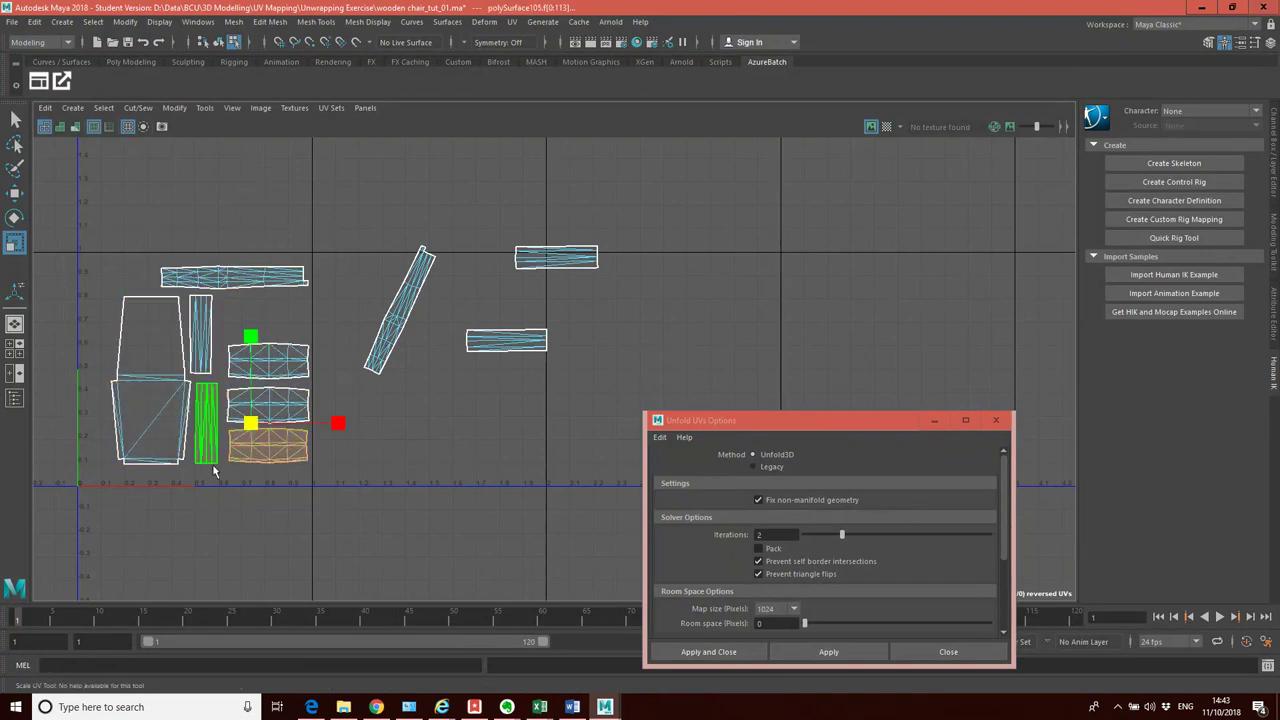
pyautogui.moveTo(80, 212); pyautogui.dragTo(349, 500)
pyautogui.moveTo(206, 378); pyautogui.dragTo(90, 357)
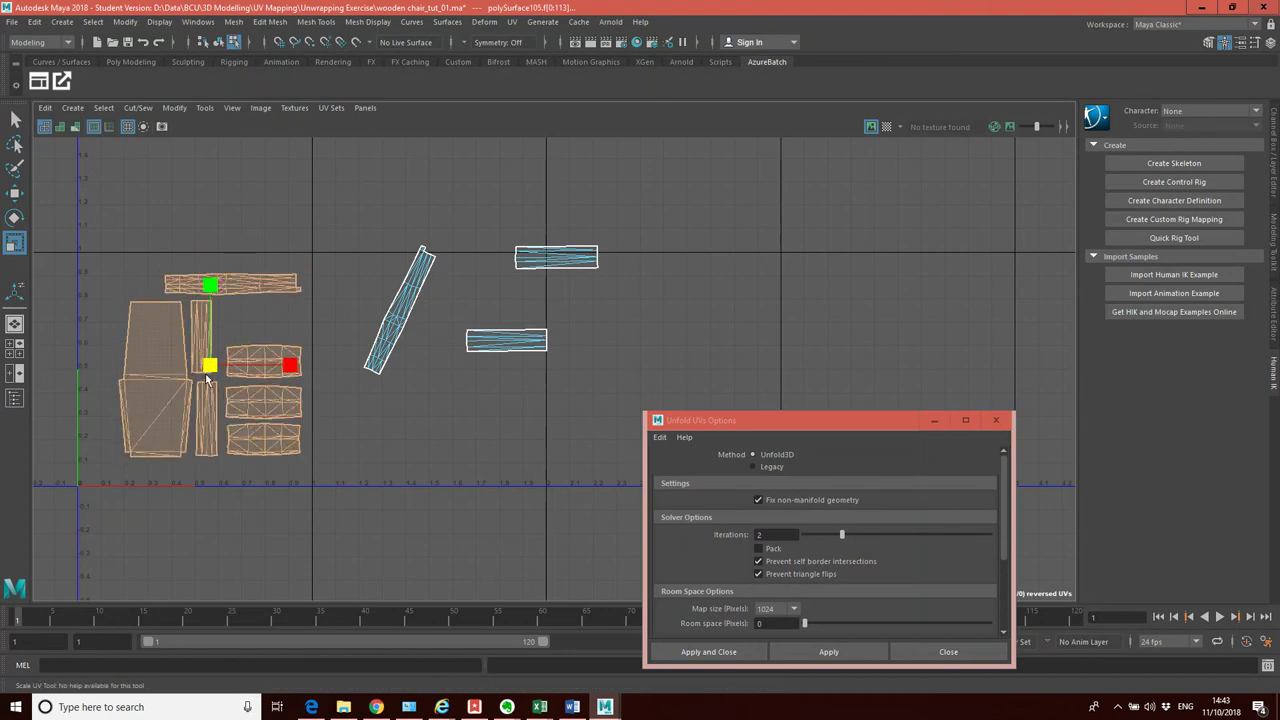
pyautogui.hotkey('ctrl', 'z')
pyautogui.click(16, 193)
pyautogui.moveTo(214, 370); pyautogui.dragTo(190, 385)
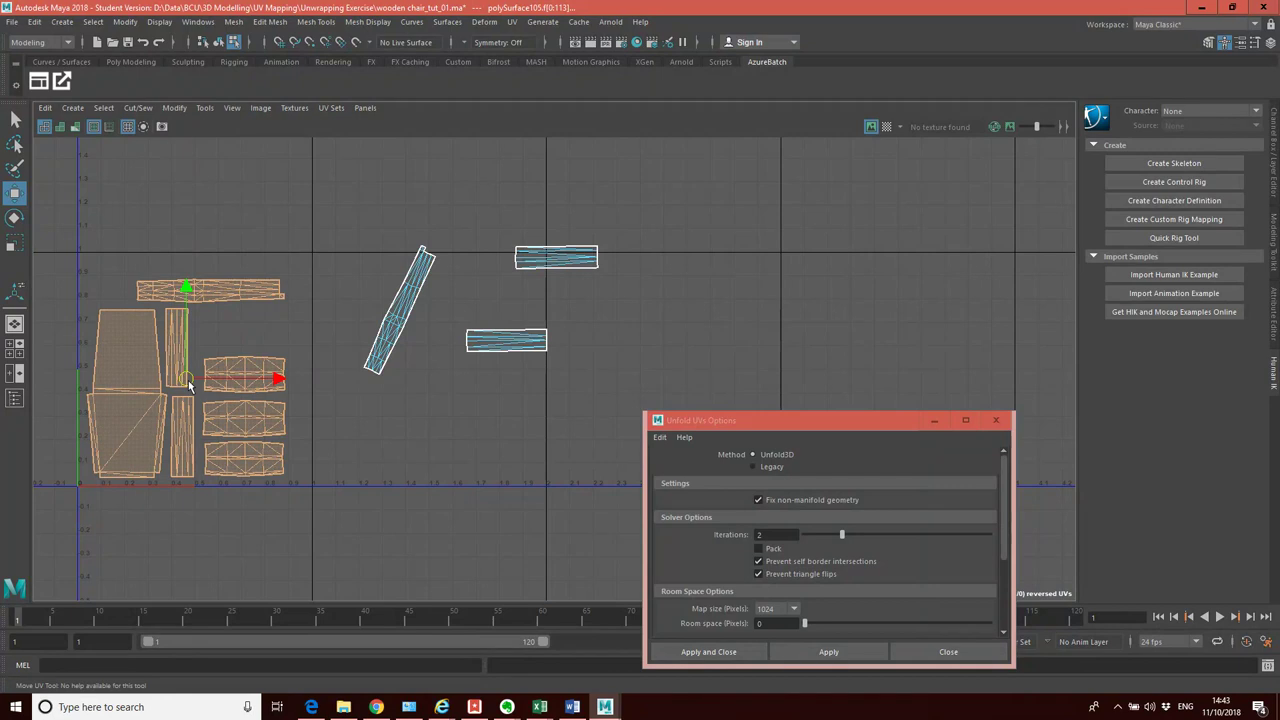
# Slide the horizontal back leg shell over the seat shell, and move the three slat shells slightly closer to the front leg shells
pyautogui.click(283, 270)
pyautogui.moveTo(210, 290); pyautogui.dragTo(171, 293)
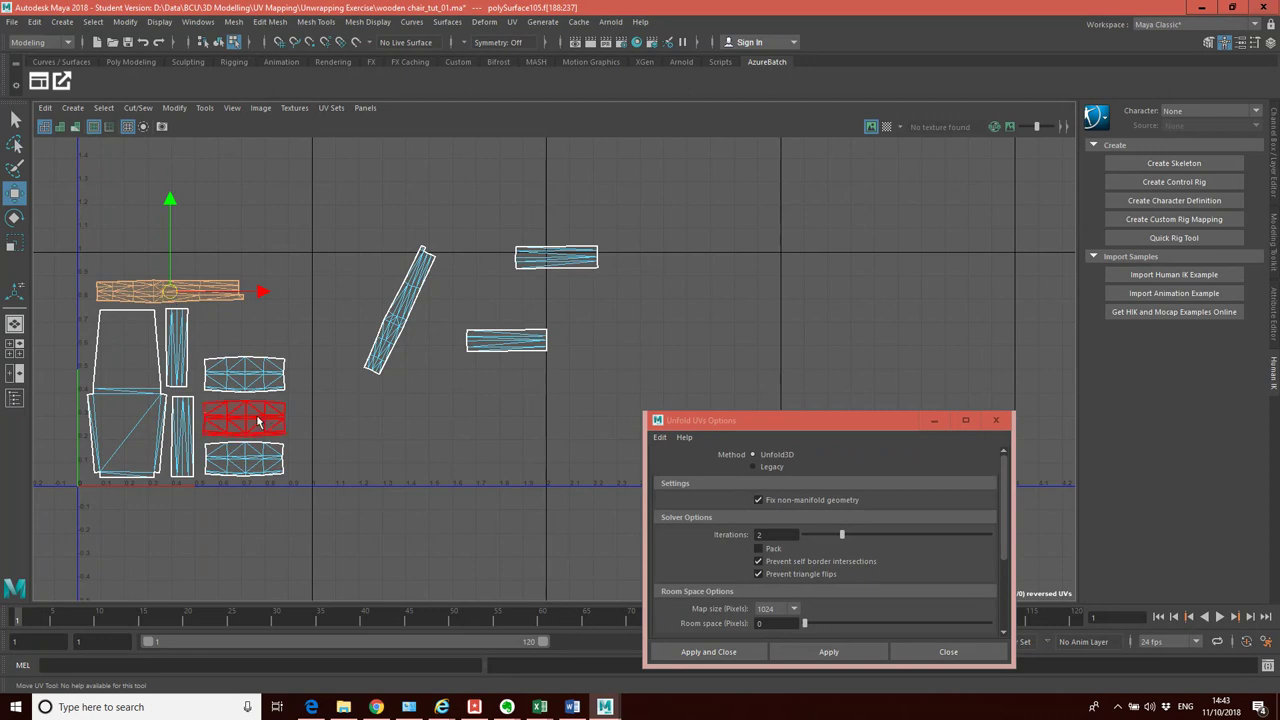
pyautogui.click(215, 425)
pyautogui.keyDown('shift'); pyautogui.click(243, 457); pyautogui.keyUp('shift')
pyautogui.keyDown('shift'); pyautogui.click(243, 385); pyautogui.keyUp('shift')
pyautogui.moveTo(243, 418); pyautogui.dragTo(239, 420)
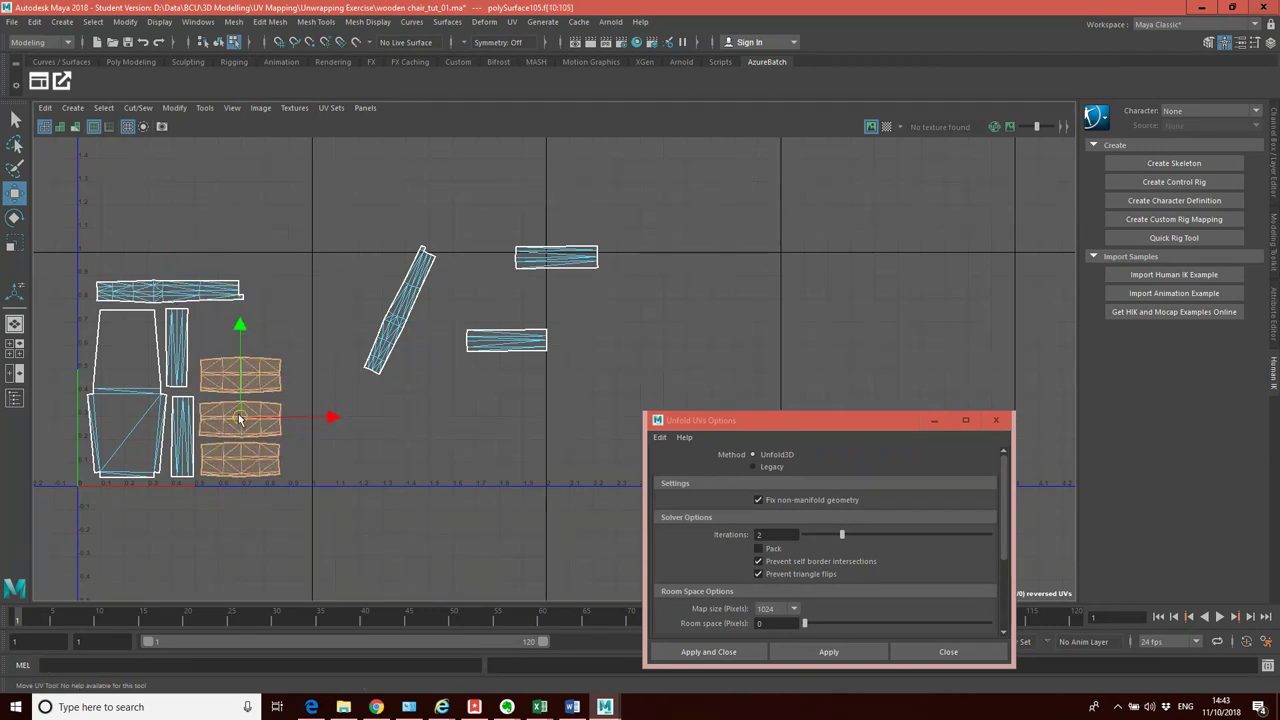
pyautogui.click(320, 385)
# Rotate the remaining slanted back leg UV shell upright and move it into the tile along the outer side of the slats
pyautogui.click(400, 340)
pyautogui.press('e')
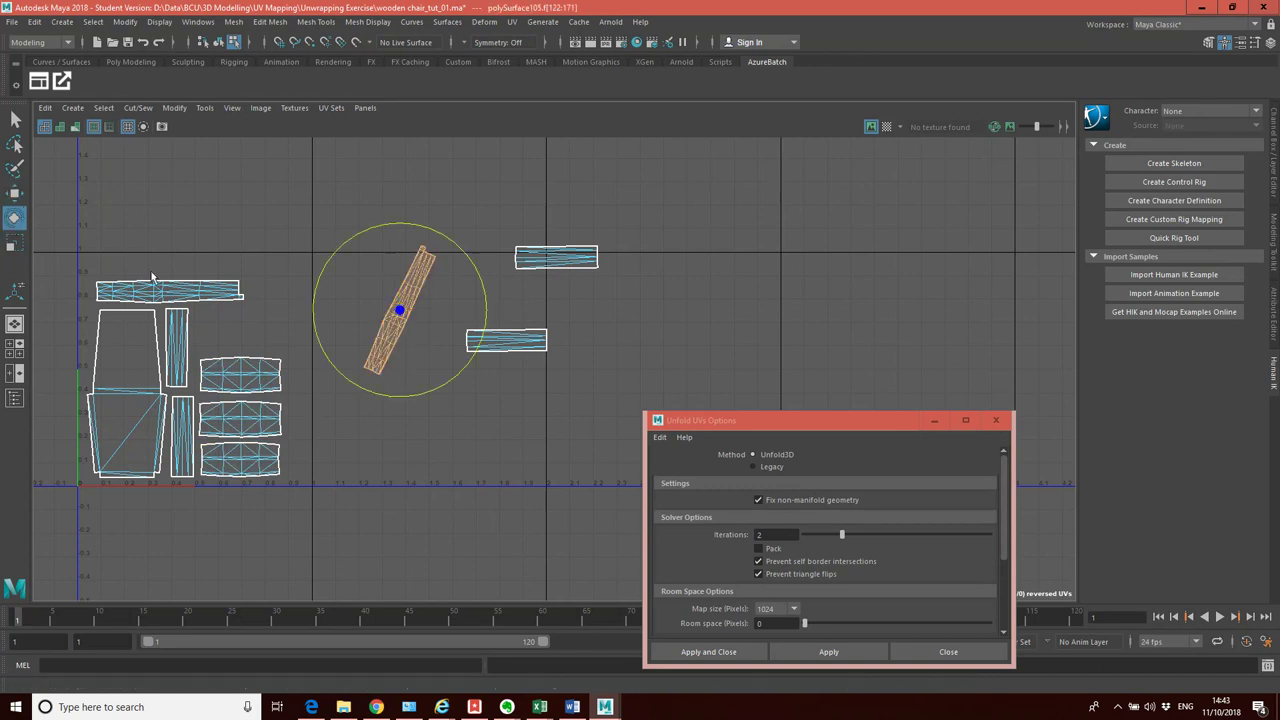
pyautogui.moveTo(313, 308); pyautogui.dragTo(332, 347)
pyautogui.moveTo(400, 309); pyautogui.dragTo(401, 315)
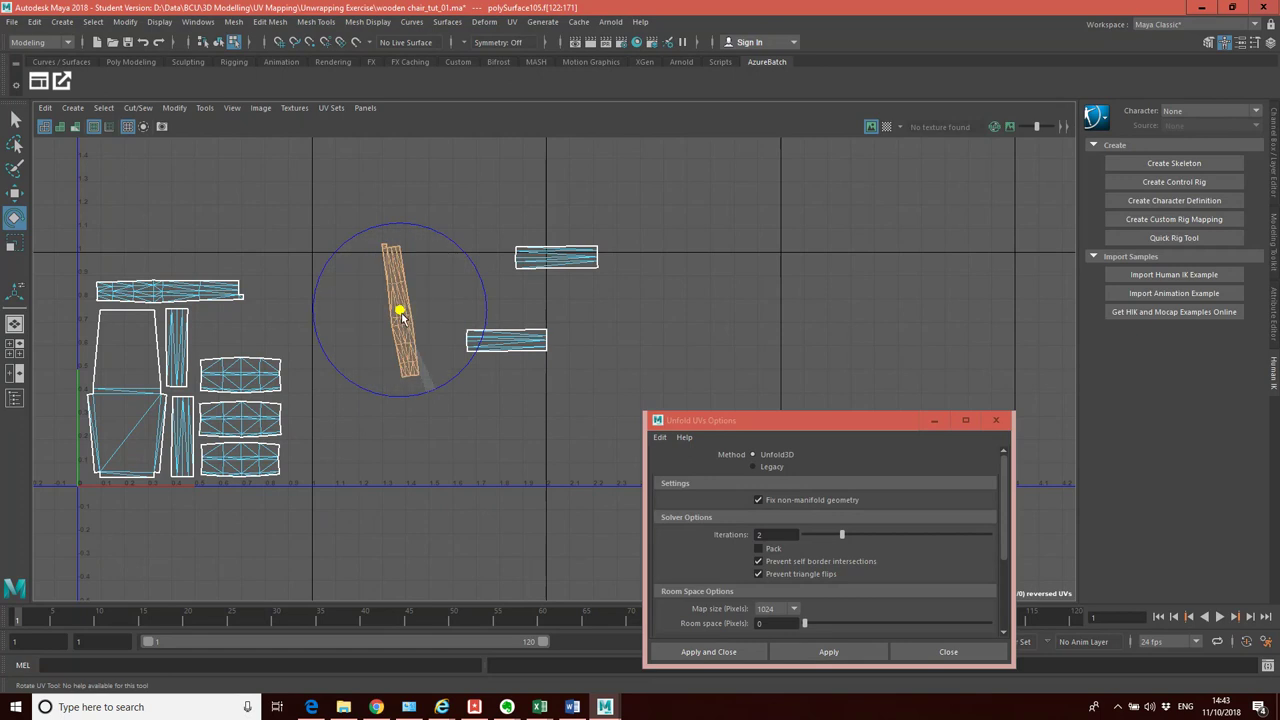
pyautogui.moveTo(330, 343); pyautogui.dragTo(320, 340)
pyautogui.press('w')
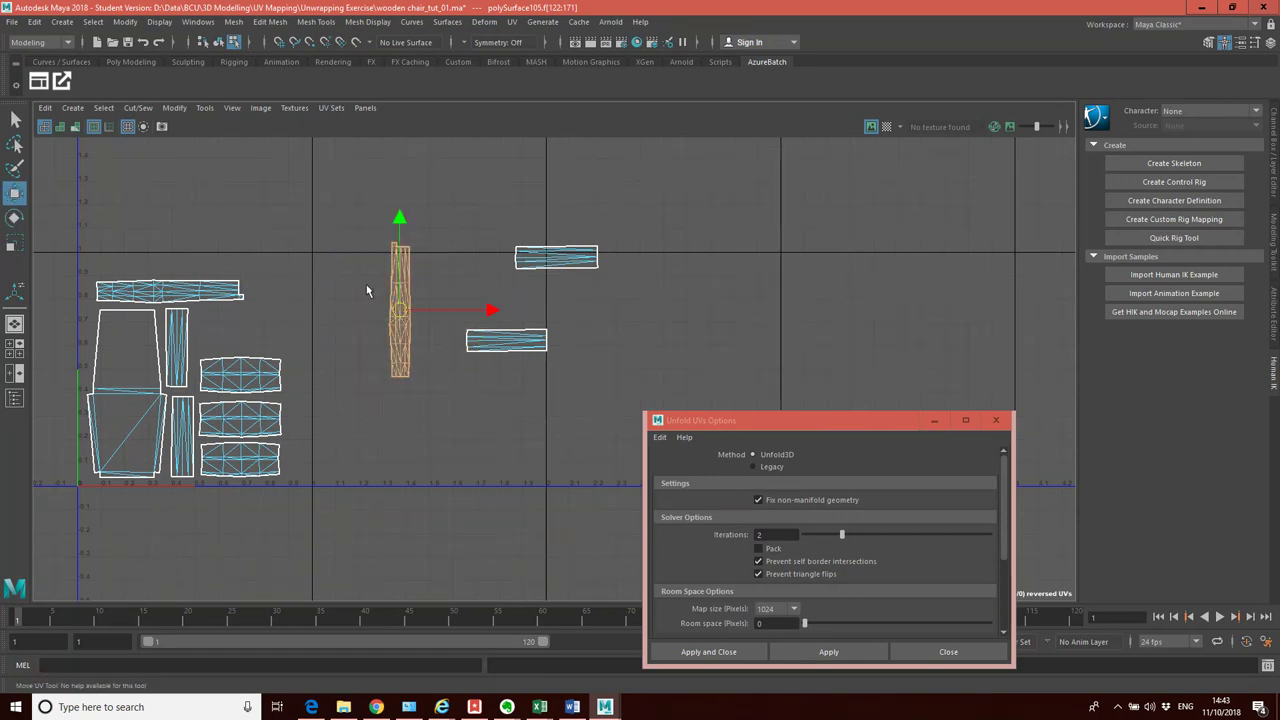
pyautogui.moveTo(413, 313); pyautogui.dragTo(298, 408)
# Stack both rail UV shells above the slats inside the tile, raising the horizontal back leg shell to make room
pyautogui.click(531, 345)
pyautogui.moveTo(510, 342); pyautogui.dragTo(243, 340)
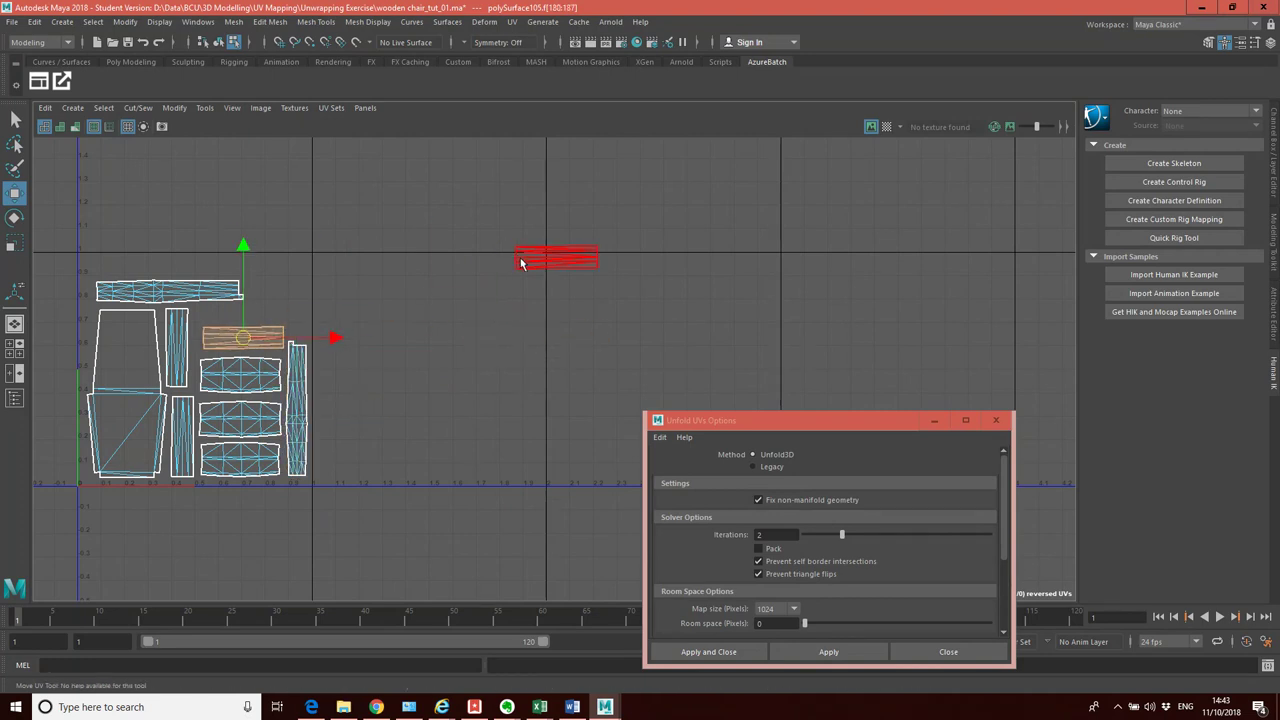
pyautogui.click(560, 259)
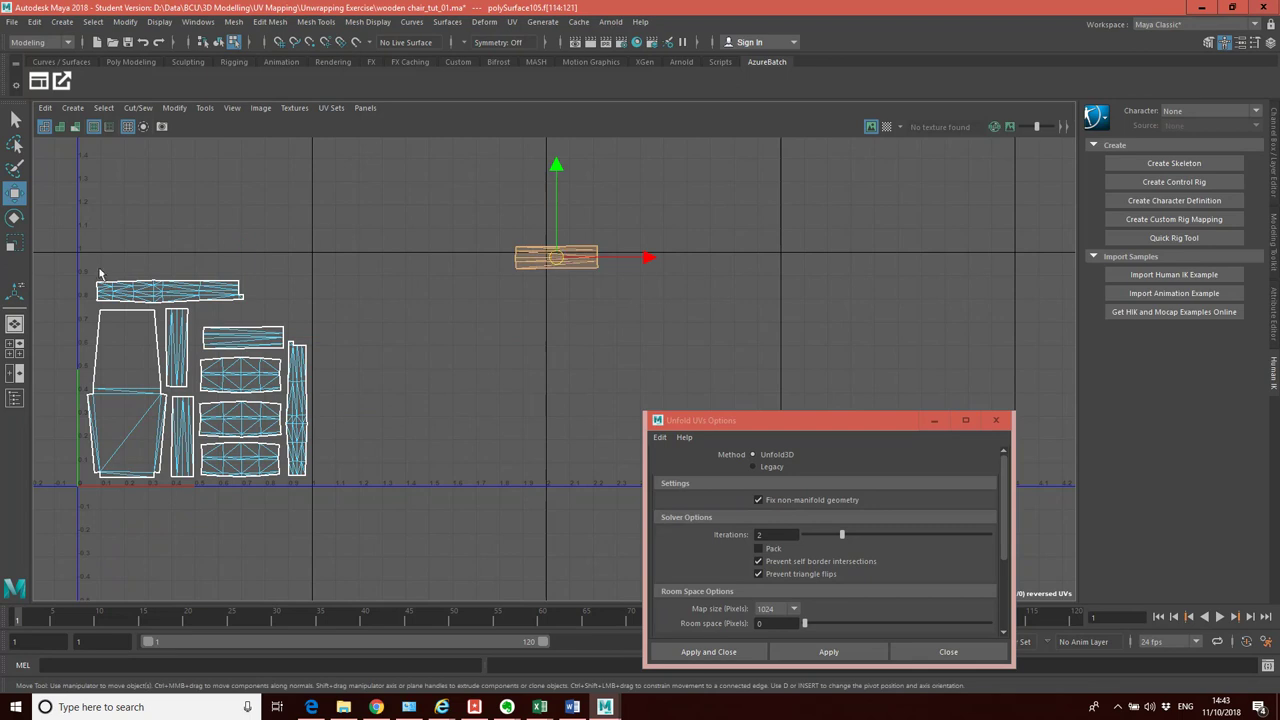
pyautogui.click(171, 292)
pyautogui.moveTo(171, 292); pyautogui.dragTo(165, 270)
pyautogui.click(562, 263)
pyautogui.moveTo(565, 276); pyautogui.dragTo(243, 308)
pyautogui.click(429, 365)
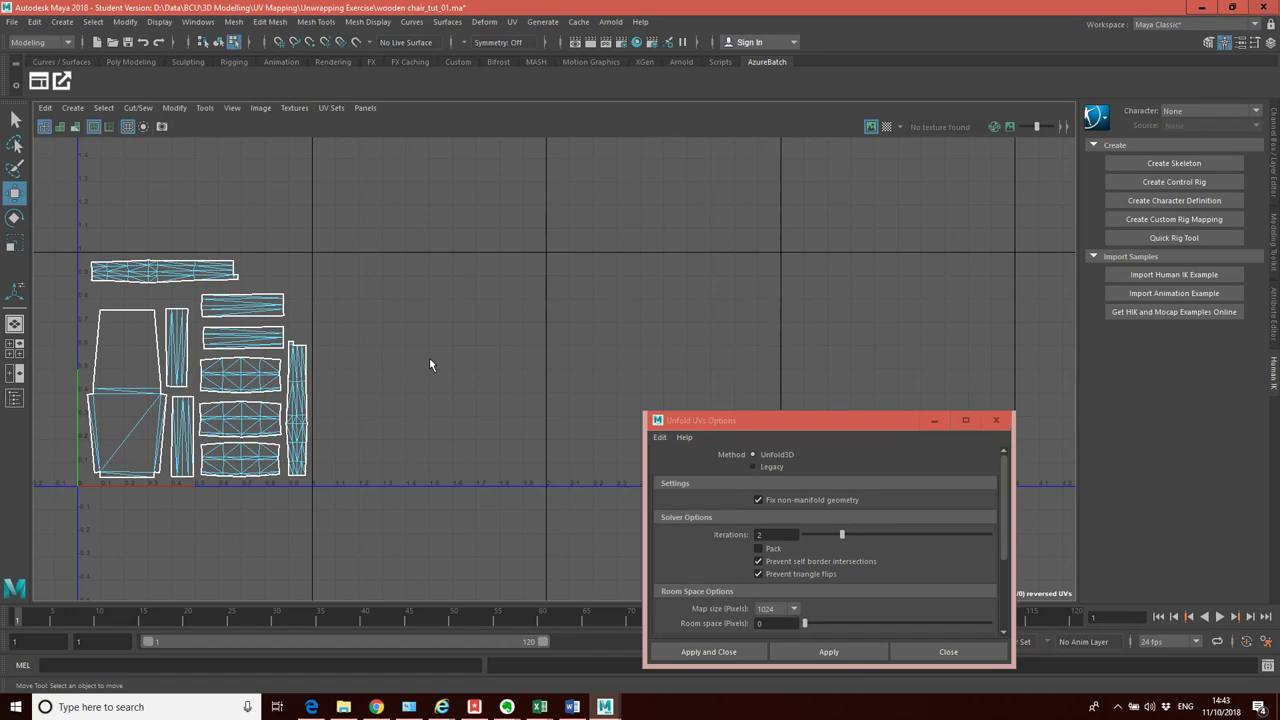
pyautogui.scroll(4, 315, 400)
pyautogui.keyDown('alt'); pyautogui.moveTo(396, 380); pyautogui.dragTo(625, 390, button='middle'); pyautogui.keyUp('alt')
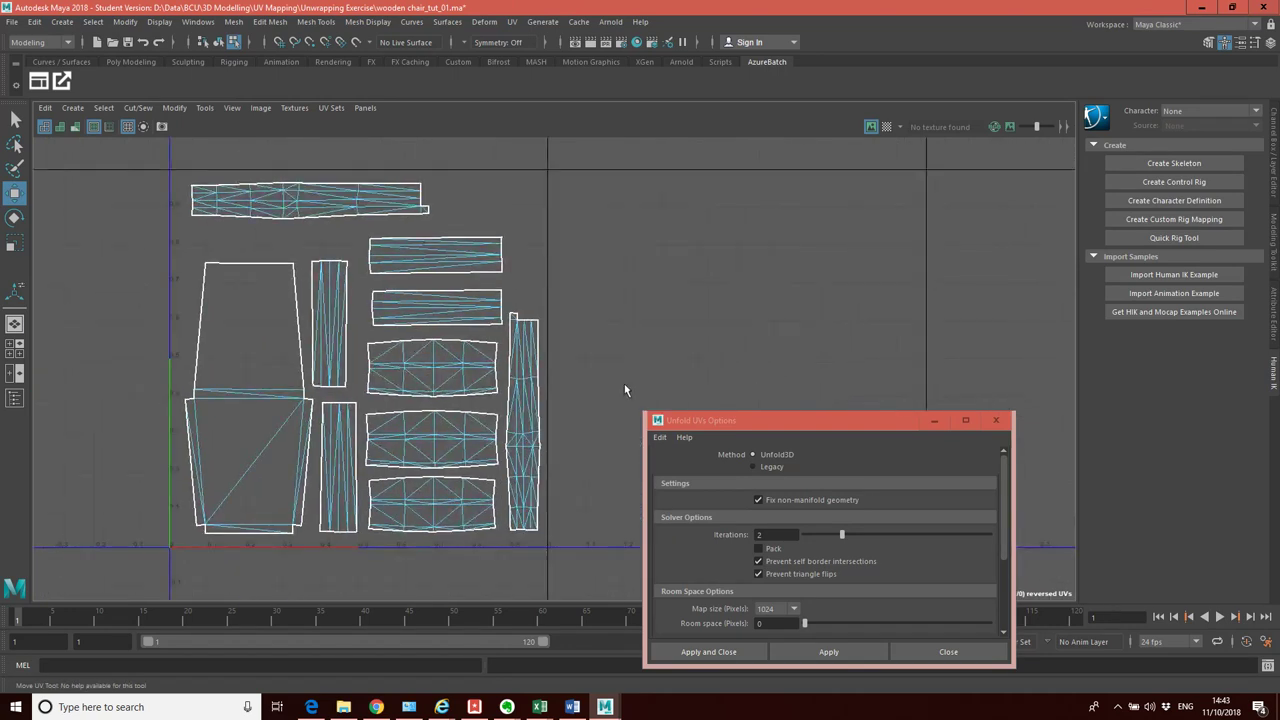